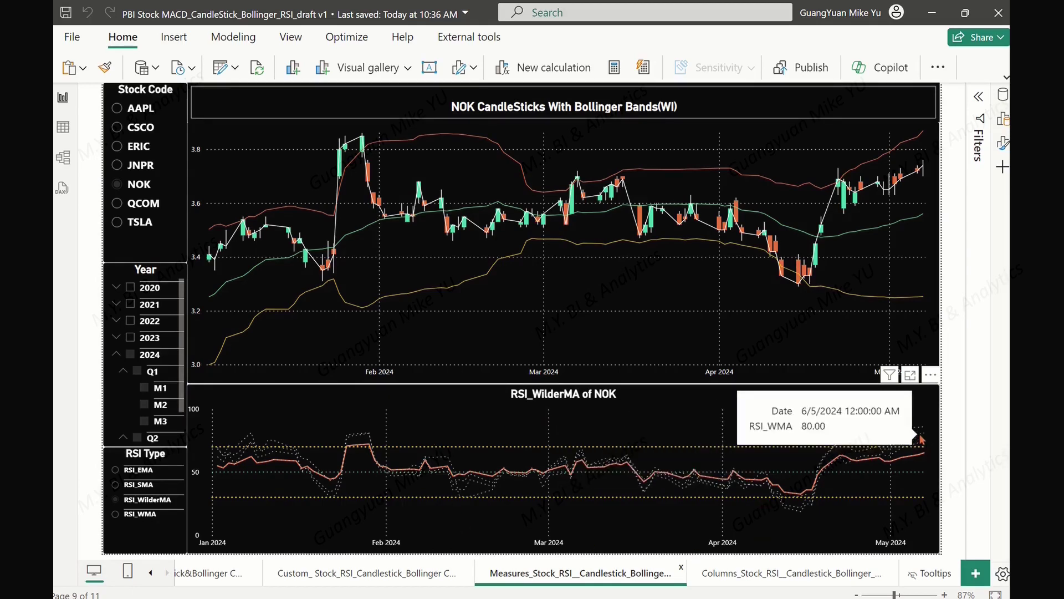
- Examine the NOK candlestick and RSI charts on the Measures and Custom RSI candlestick pages, checking which visual type each chart uses
{"action": "mouse_move", "coordinate": [915, 459]}
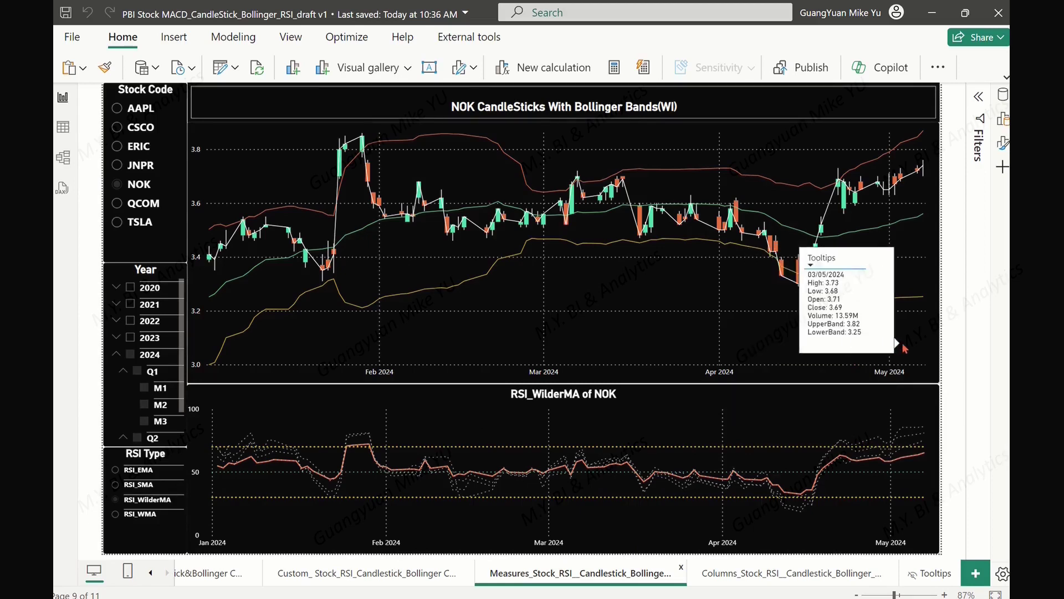
{"action": "mouse_move", "coordinate": [672, 292]}
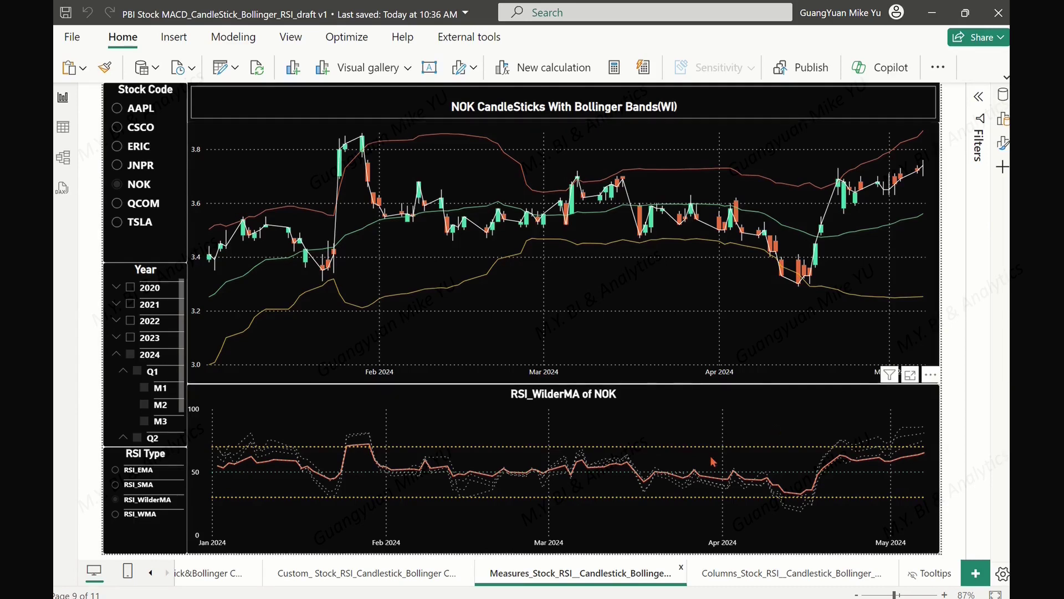
{"action": "left_click", "coordinate": [384, 575]}
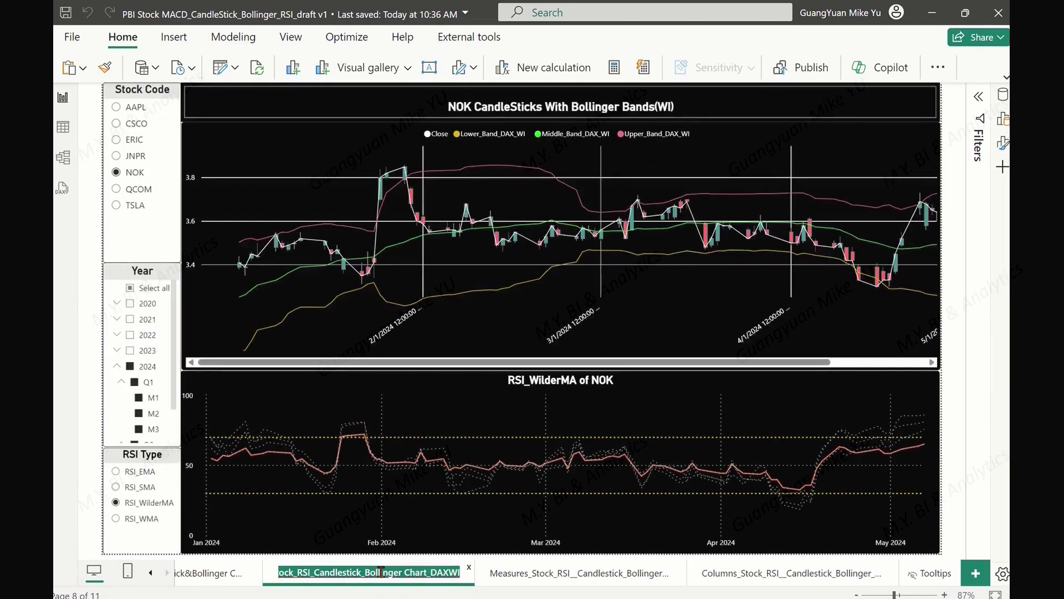
{"action": "left_click", "coordinate": [921, 382]}
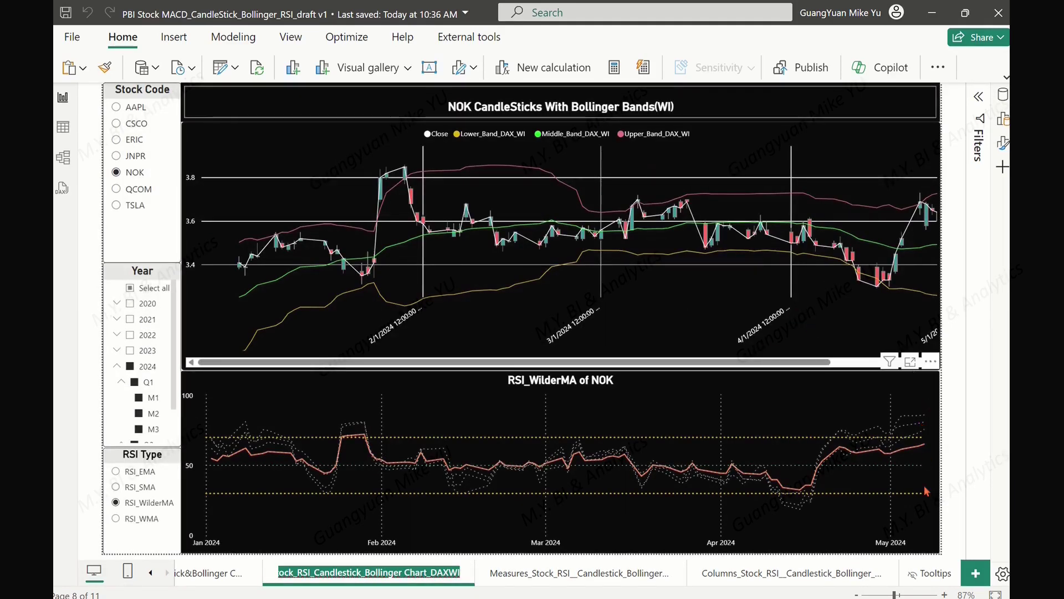
{"action": "left_click", "coordinate": [1005, 80]}
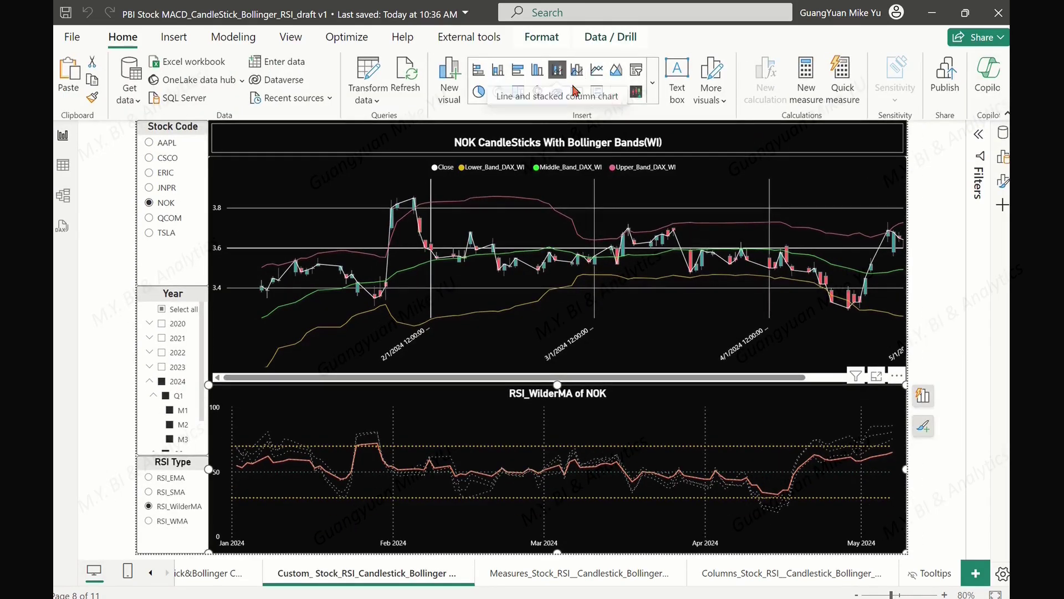
{"action": "left_click", "coordinate": [836, 364]}
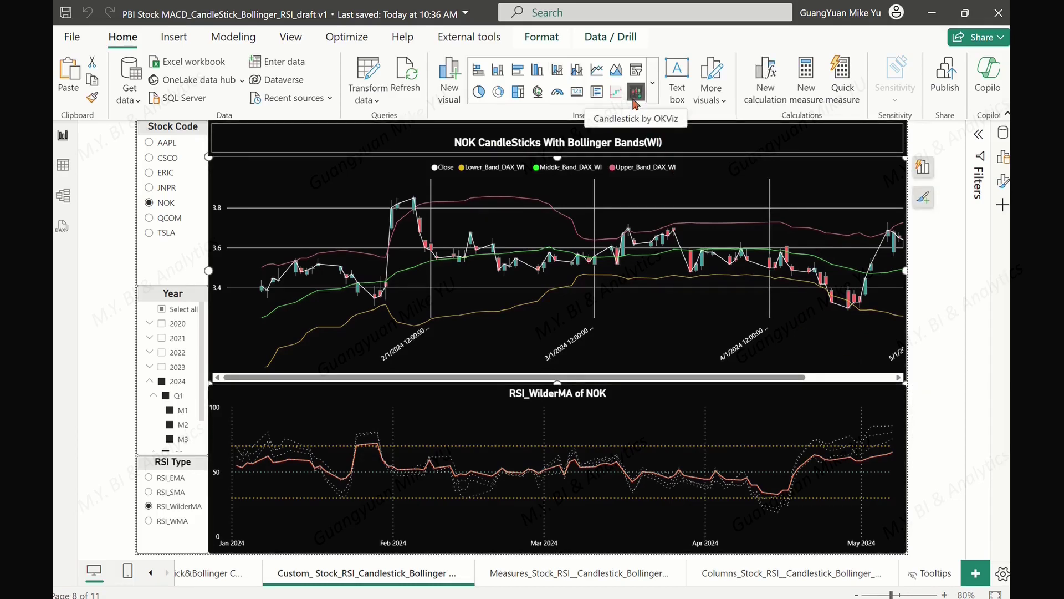
{"action": "left_click", "coordinate": [821, 539]}
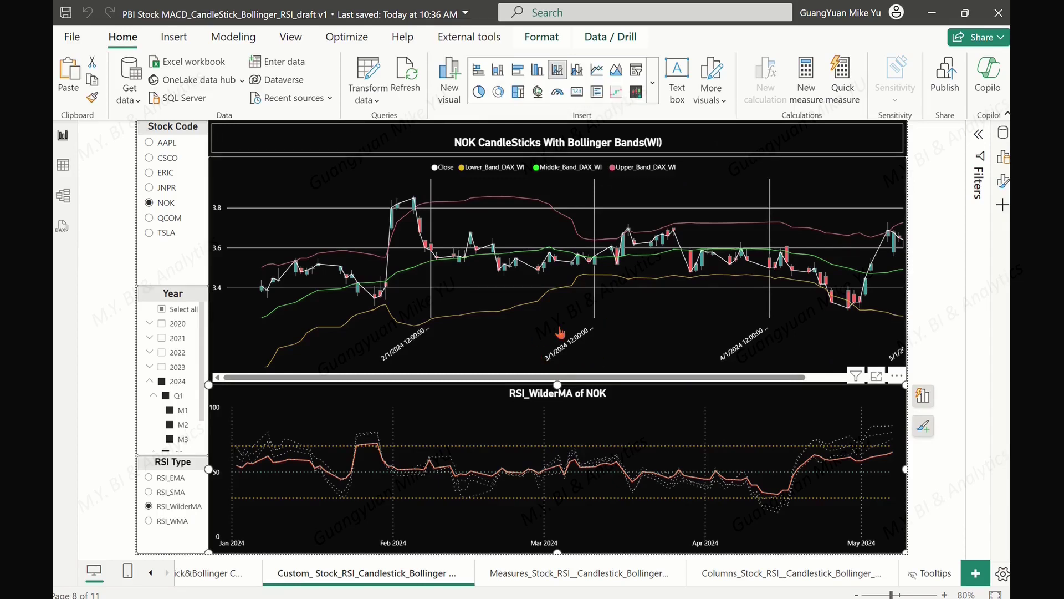
{"action": "left_click_drag", "start_coordinate": [678, 378], "coordinate": [715, 383]}
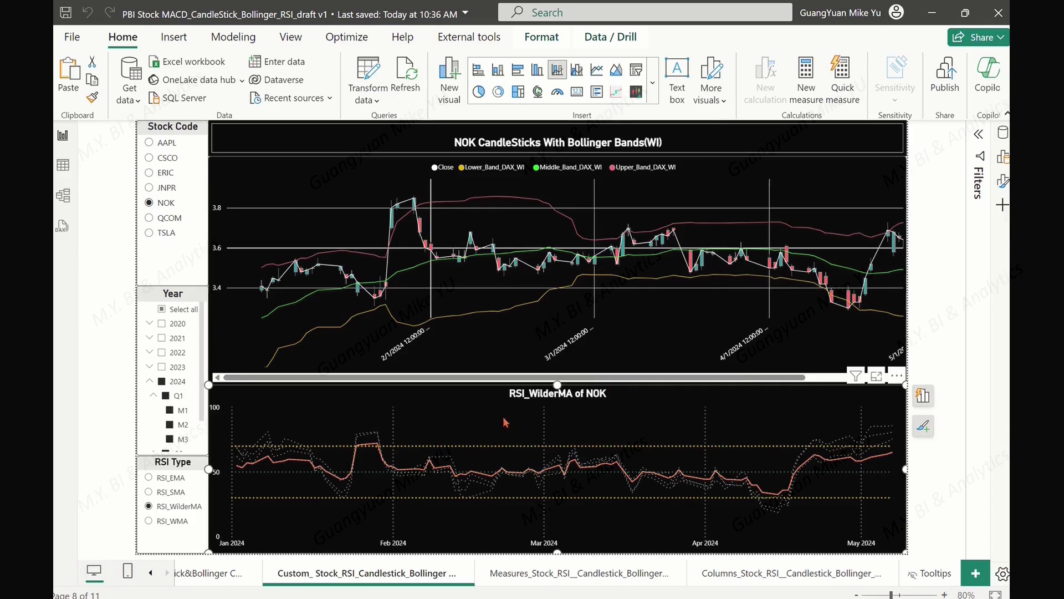
- Exclude Q1 of 2024 in the Year slicer on both the Custom and the Measures RSI candlestick pages
{"action": "left_click", "coordinate": [165, 397]}
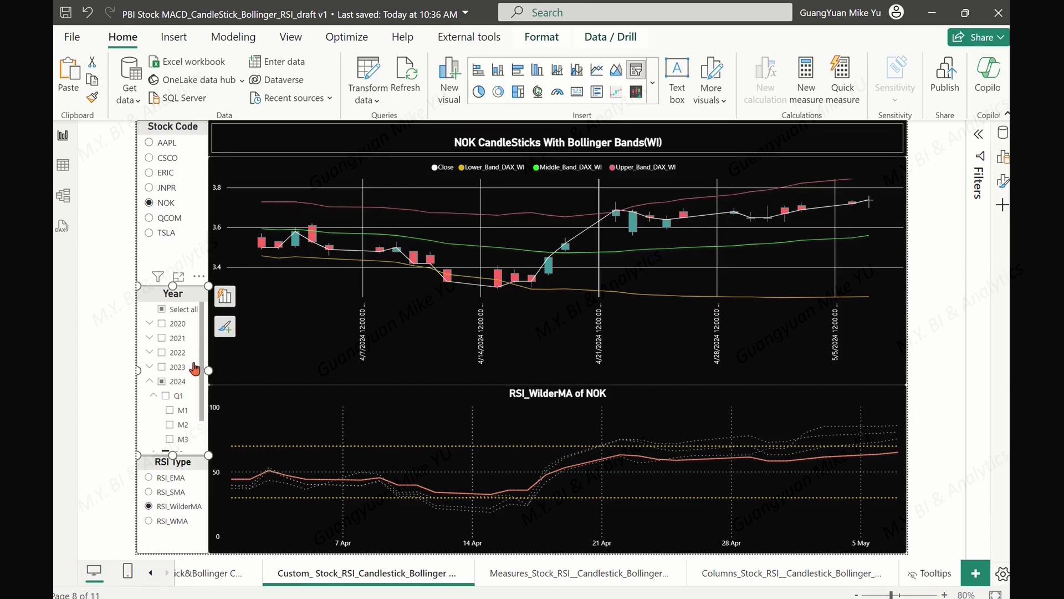
{"action": "scroll", "coordinate": [194, 388], "scroll_direction": "down", "scroll_amount": 2}
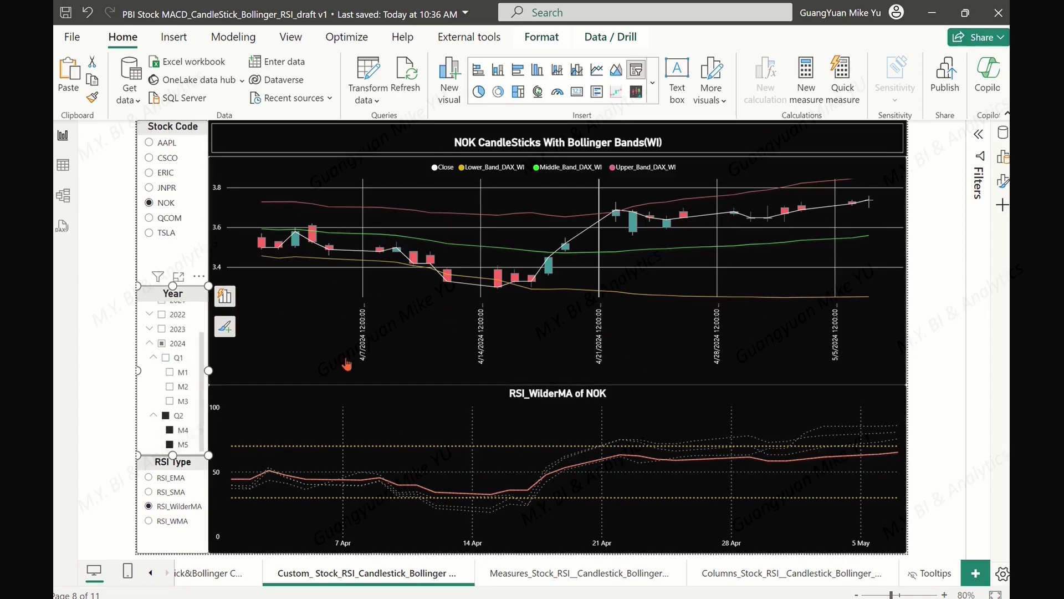
{"action": "left_click", "coordinate": [617, 577]}
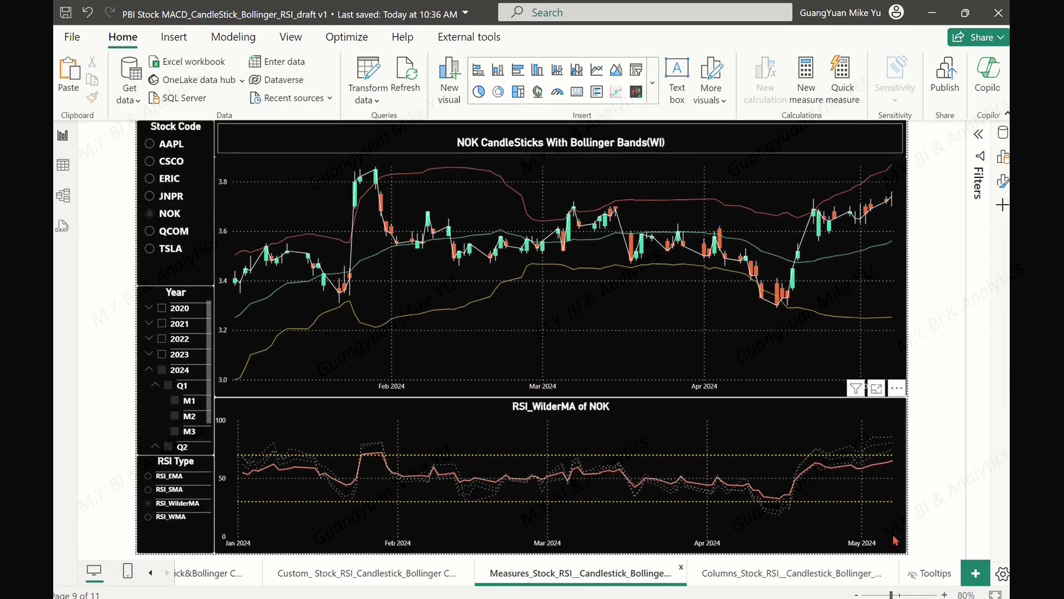
{"action": "left_click", "coordinate": [883, 365]}
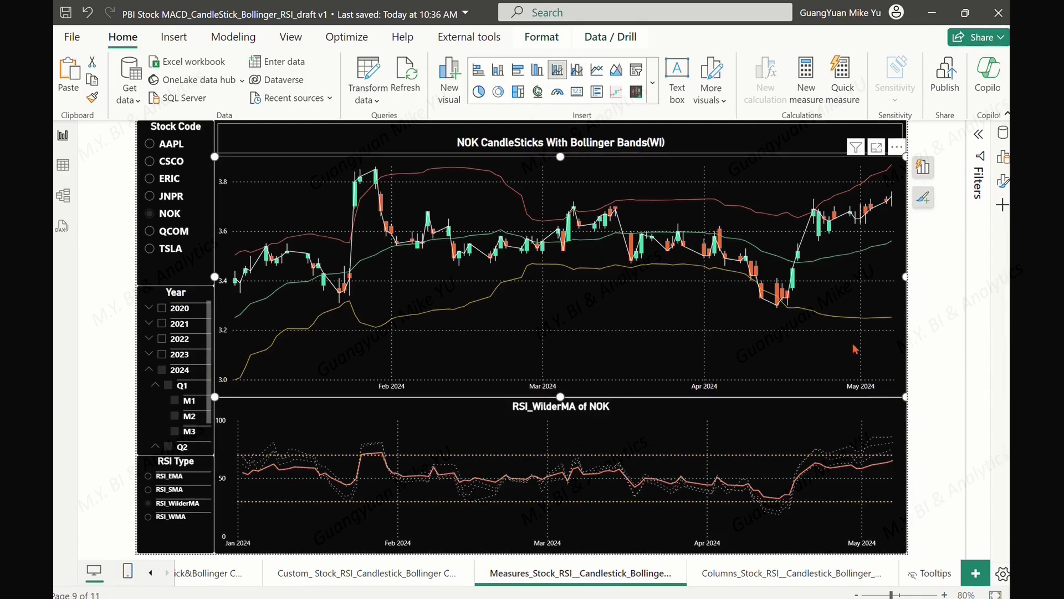
{"action": "left_click", "coordinate": [168, 385]}
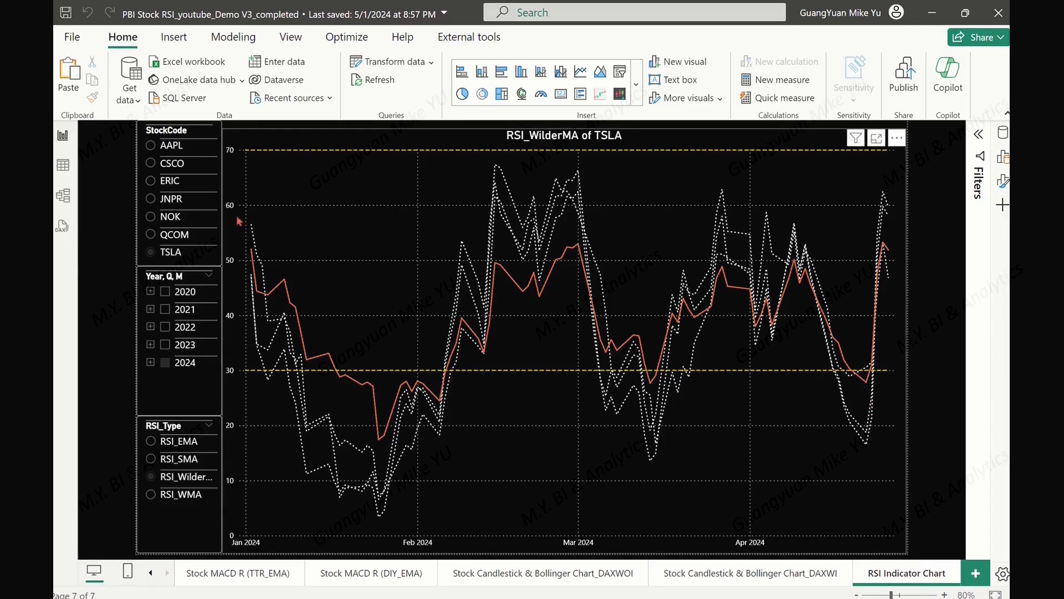
- Show the myMeasures table of the RSI demo report in Table view
{"action": "left_click", "coordinate": [62, 175]}
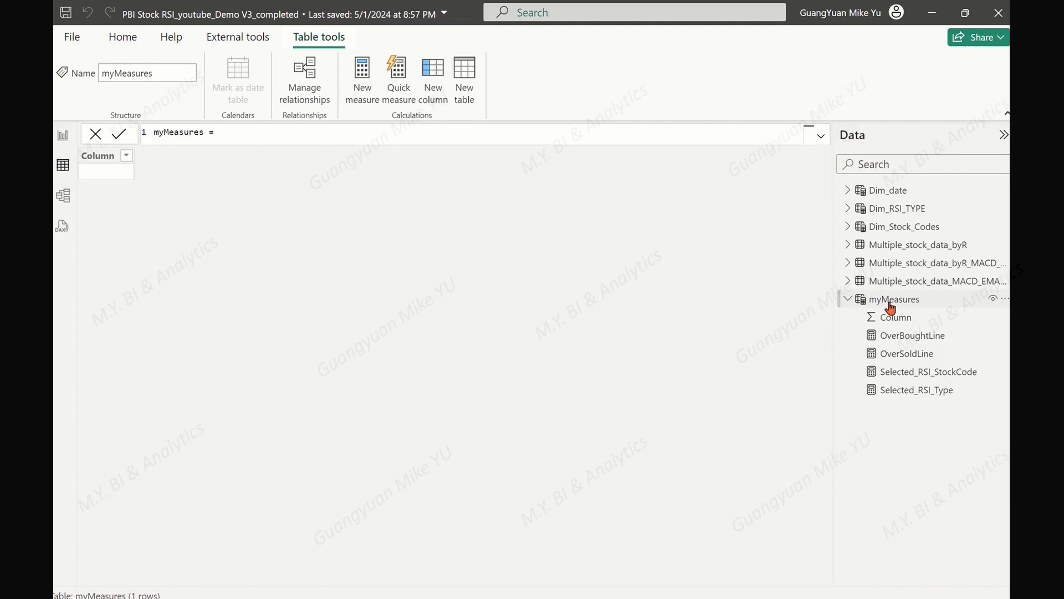
{"action": "left_click", "coordinate": [938, 309]}
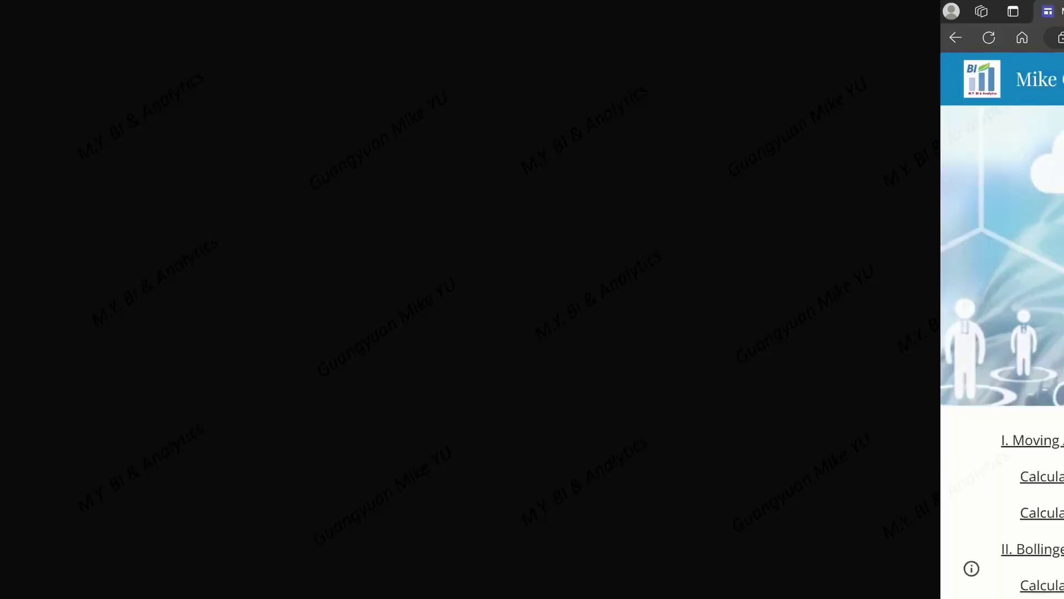
- Switch to the technical-indicators blog page in the browser and read the CandleStick Chart section on the structure of a candlestick
{"action": "scroll", "coordinate": [549, 367], "scroll_direction": "down", "scroll_amount": 10}
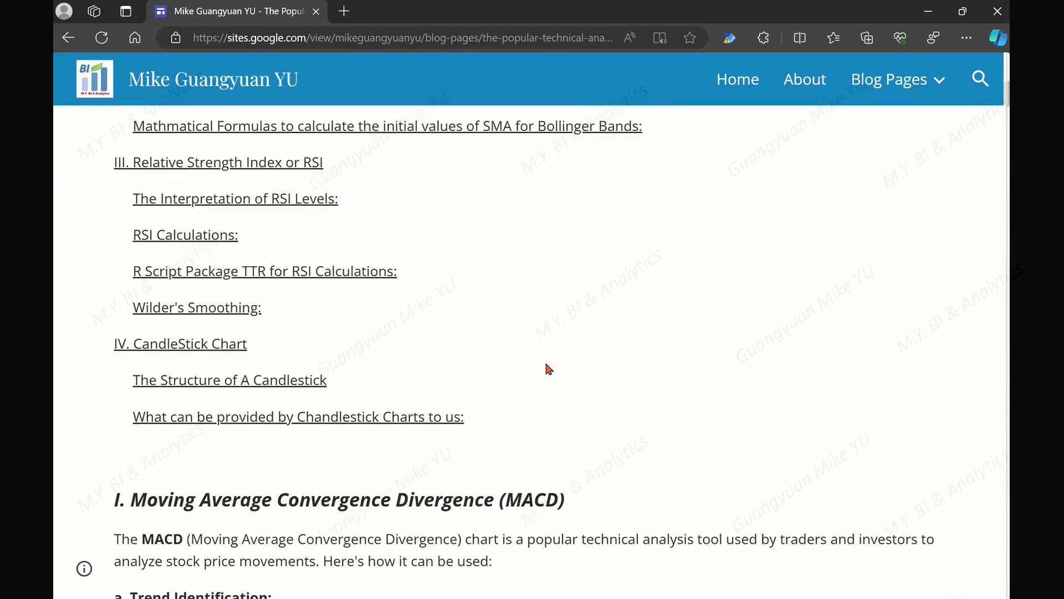
{"action": "left_click", "coordinate": [228, 345]}
{"action": "scroll", "coordinate": [941, 358], "scroll_direction": "down", "scroll_amount": 5}
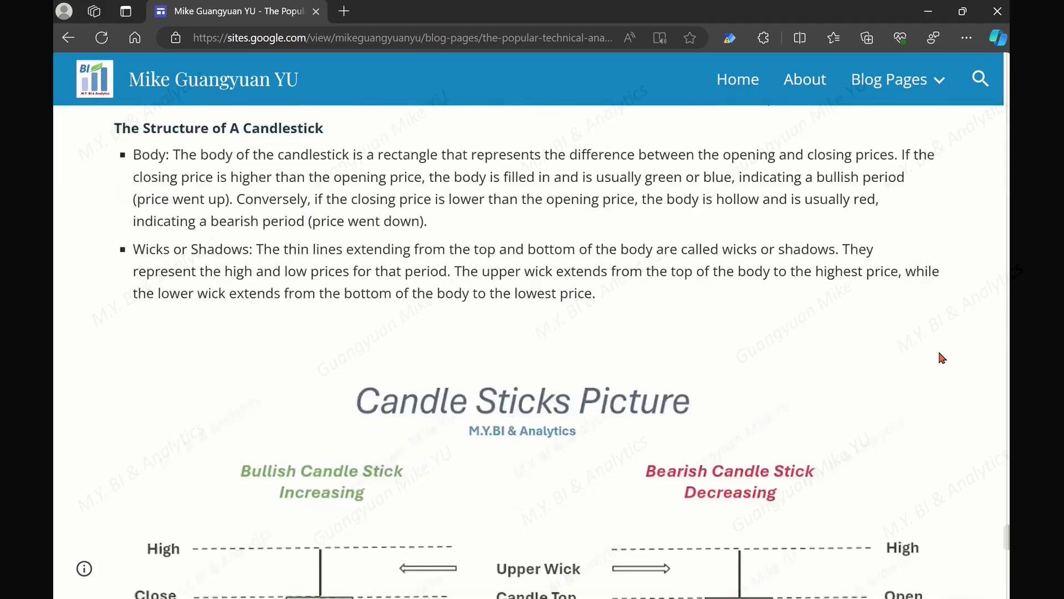
{"action": "scroll", "coordinate": [939, 354], "scroll_direction": "down", "scroll_amount": 2}
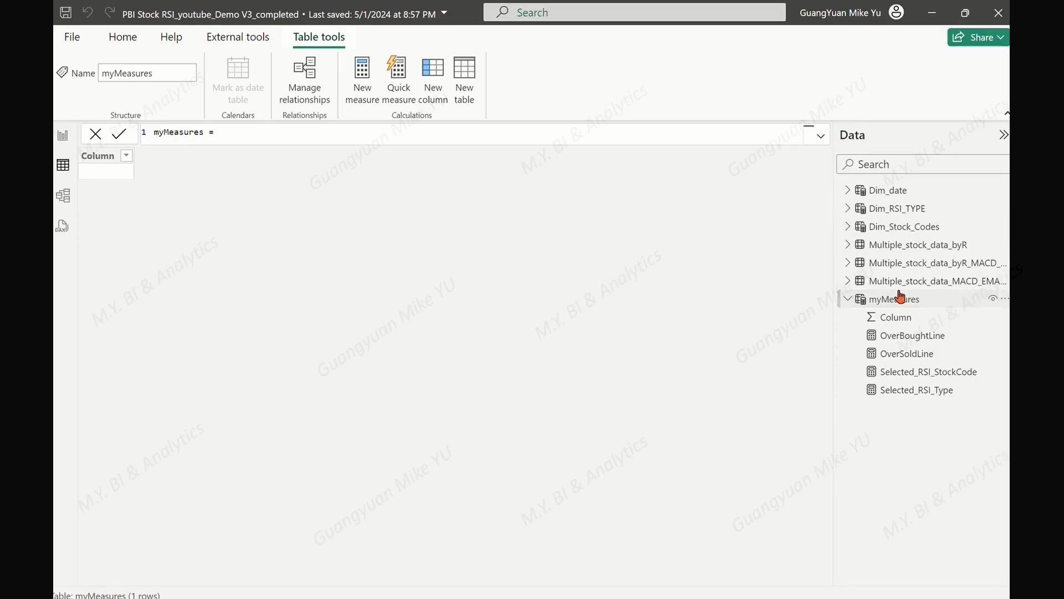
- Select the complete Upper_Wick measure code in the Notepad DAX file for reuse, and return to the full-size Power BI window
{"action": "left_click", "coordinate": [965, 12]}
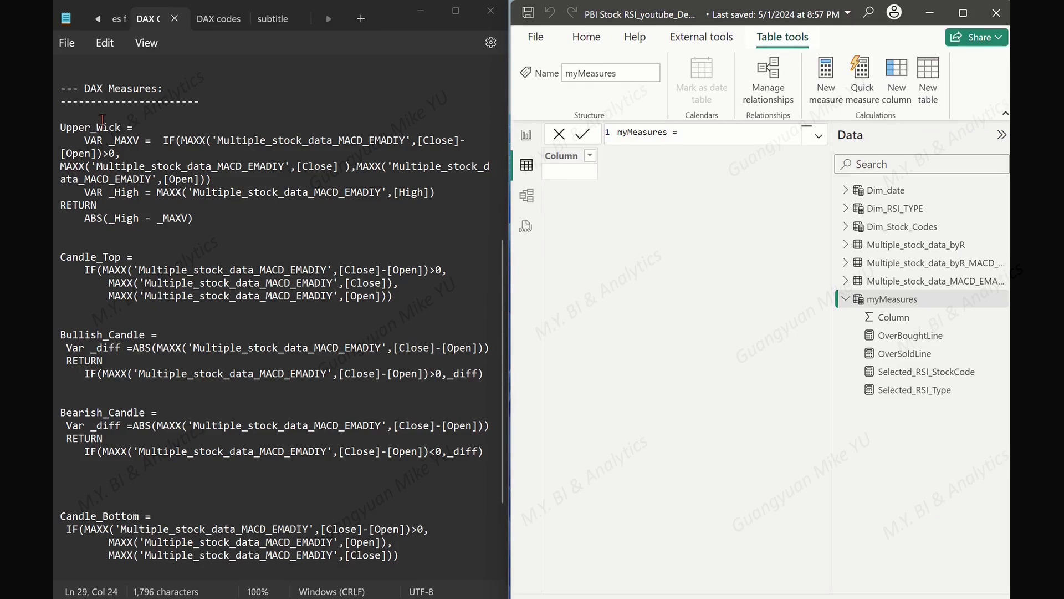
{"action": "left_click_drag", "start_coordinate": [61, 125], "coordinate": [211, 225]}
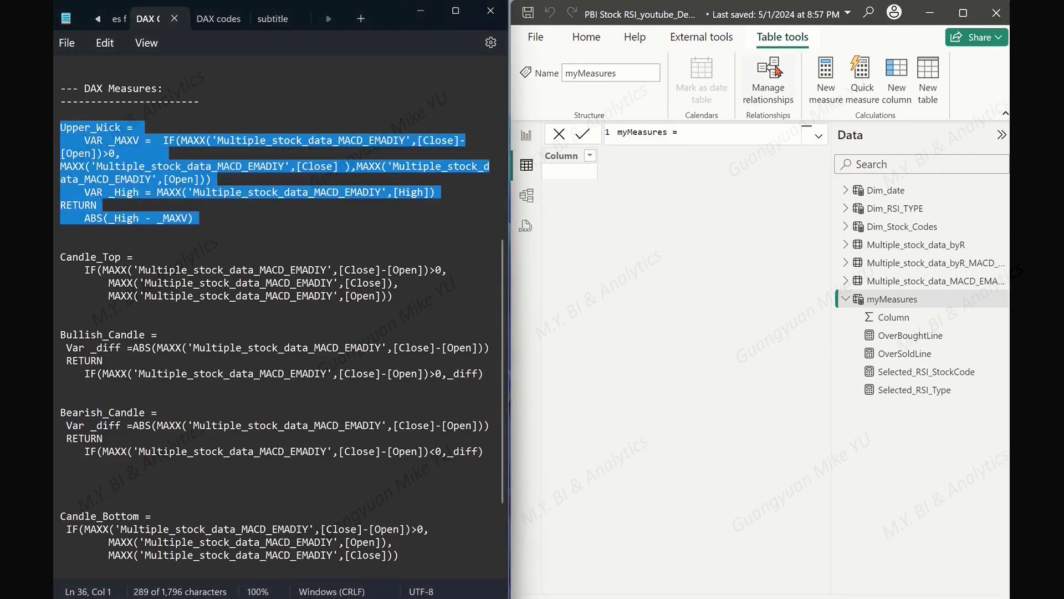
{"action": "left_click", "coordinate": [963, 12]}
- Create a new measure in the myMeasures table and replace its default formula with the Upper_Wick DAX code
{"action": "right_click", "coordinate": [884, 304]}
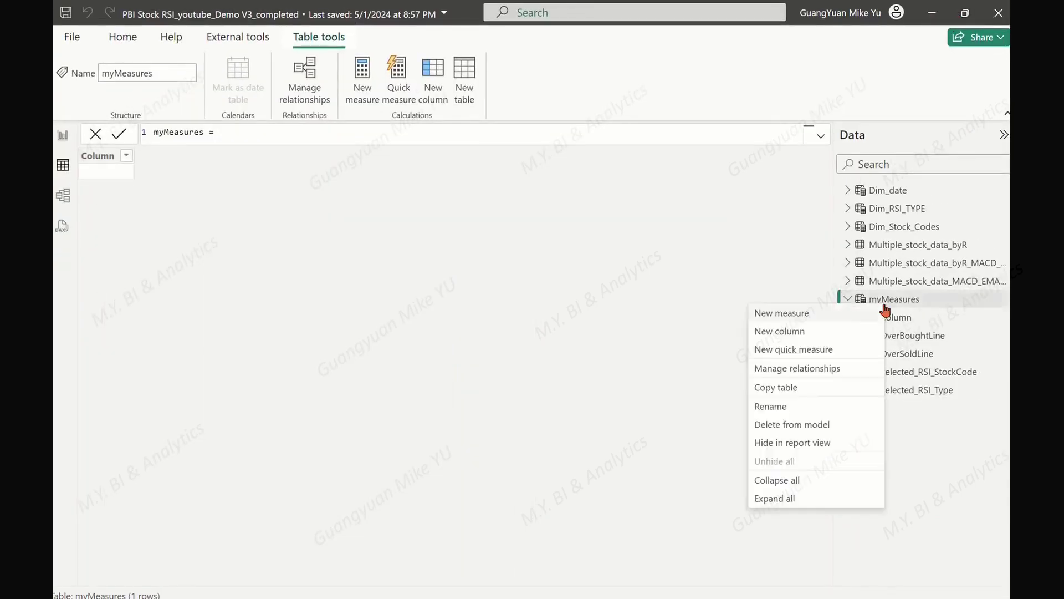
{"action": "left_click", "coordinate": [785, 313]}
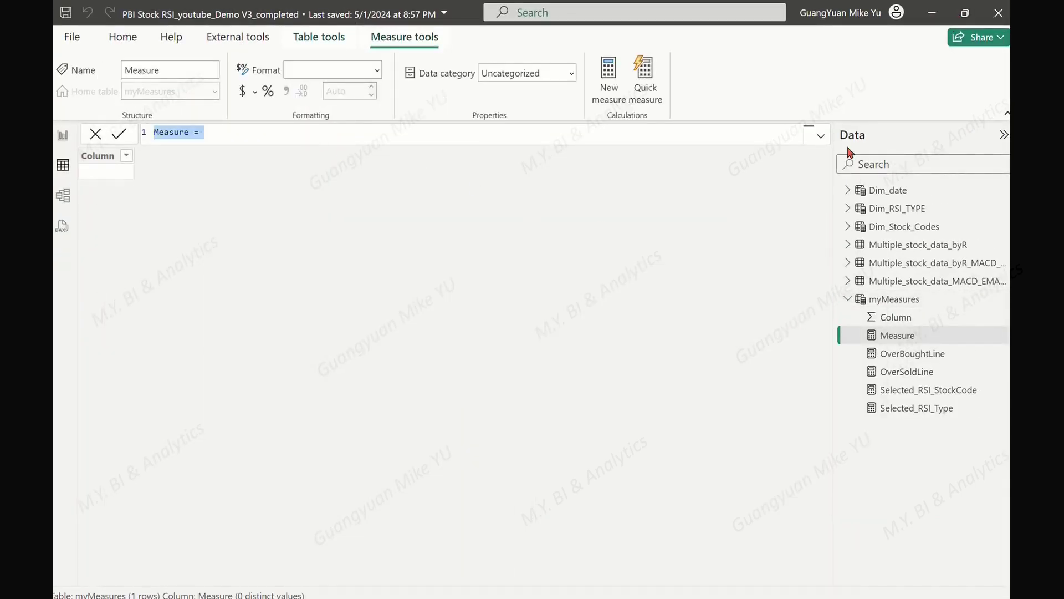
{"action": "left_click", "coordinate": [822, 136]}
{"action": "left_click", "coordinate": [269, 137]}
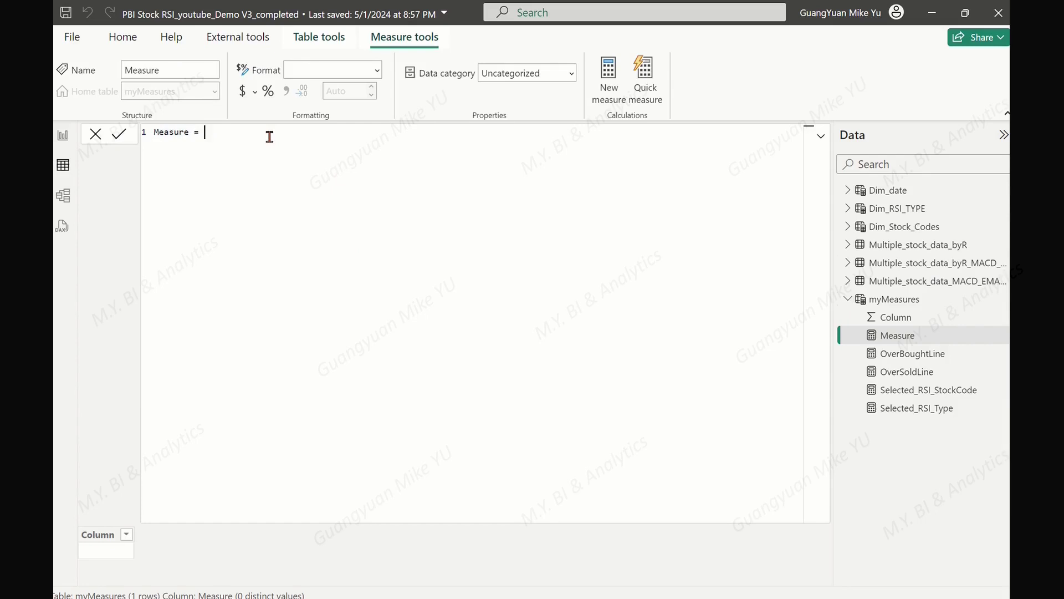
{"action": "key", "text": "ctrl+a"}
{"action": "key", "text": "BackSpace"}
{"action": "type", "text": "Upper_Wick =     VAR _MAXV =  IF(MAXX('Multiple_stock_data_MACD_EMADIY',[Close]-[Open])>0,        MAXX('Multiple_stock_data_MACD_EMADIY',[Close] ),MAXX('Multiple_stock_data_MACD_EMADIY',[Open]))     VAR _High = MAXX('Multiple_stock_data_MACD_EMADIY',[High]) RETURN     ABS(_High - _MAXV)"}
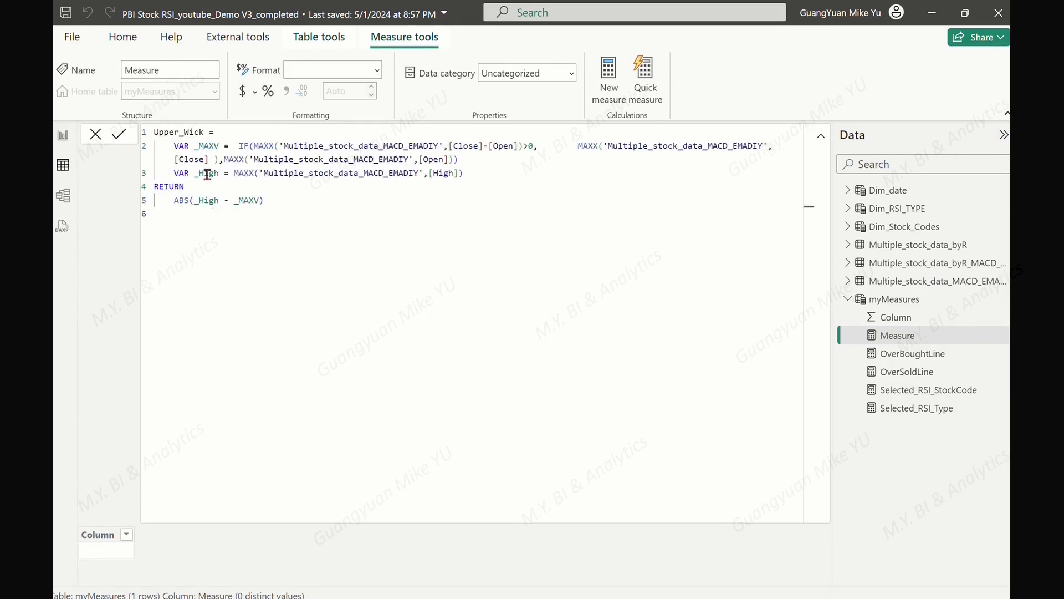
- Put the Close and Open MAXX results of _MAXV on their own line in the Upper_Wick formula, and commit the measure
{"action": "left_click", "coordinate": [577, 146]}
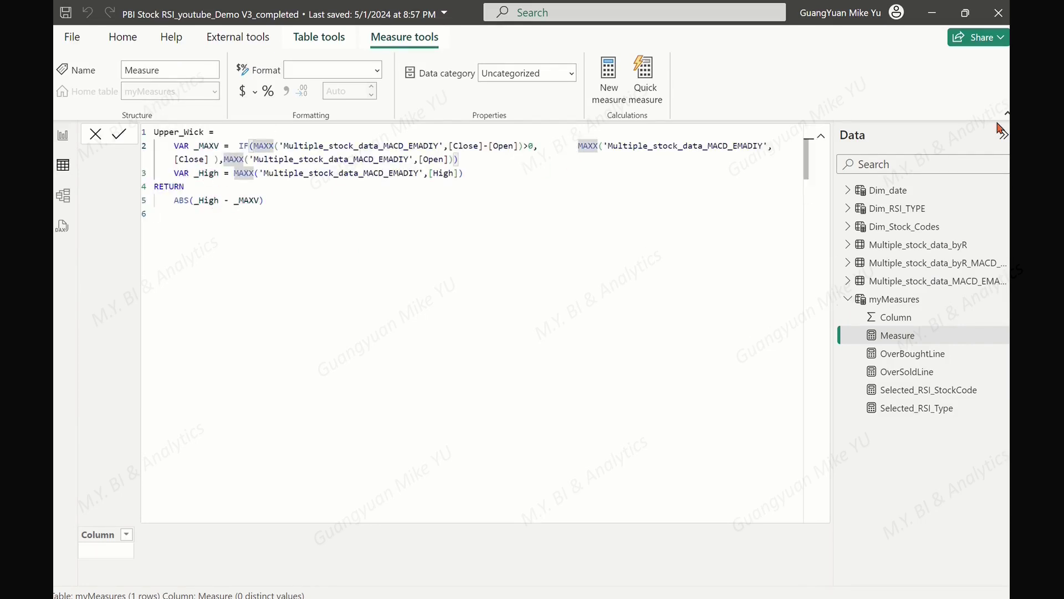
{"action": "key", "text": "Return"}
{"action": "left_click", "coordinate": [677, 213]}
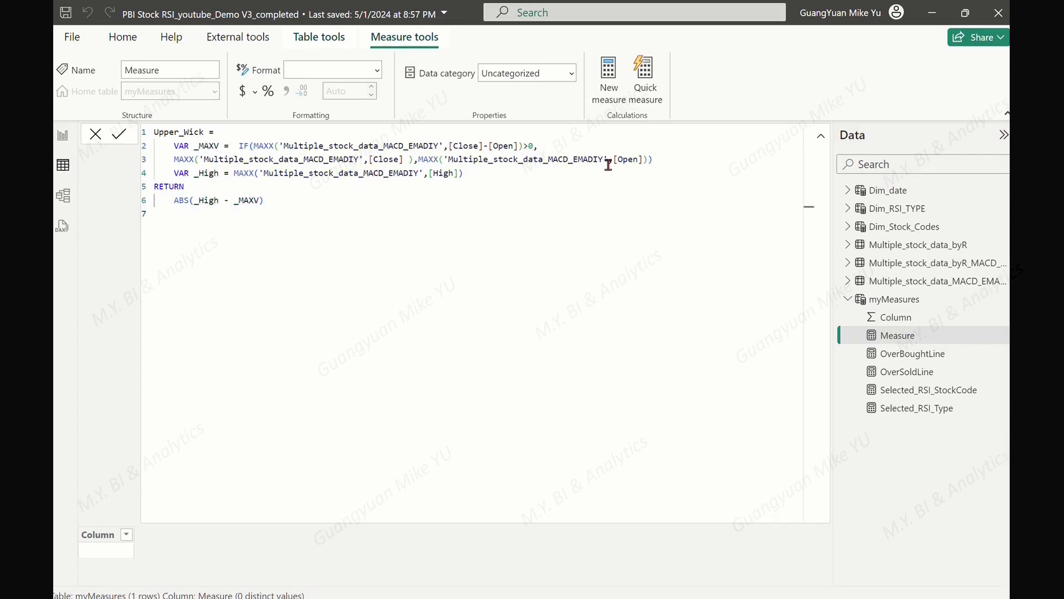
{"action": "left_click", "coordinate": [119, 134]}
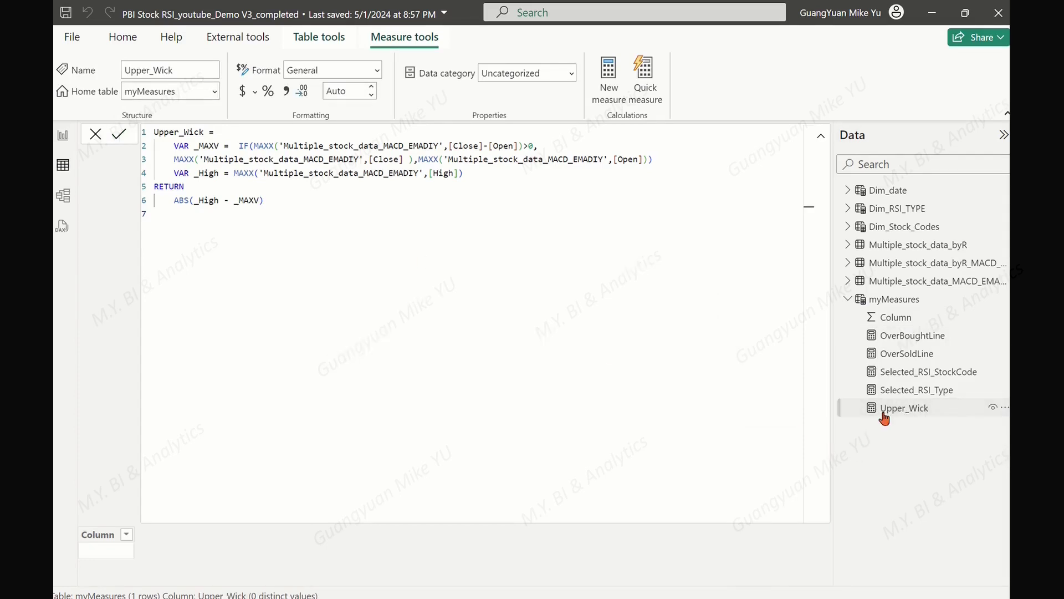
{"action": "left_click", "coordinate": [824, 140]}
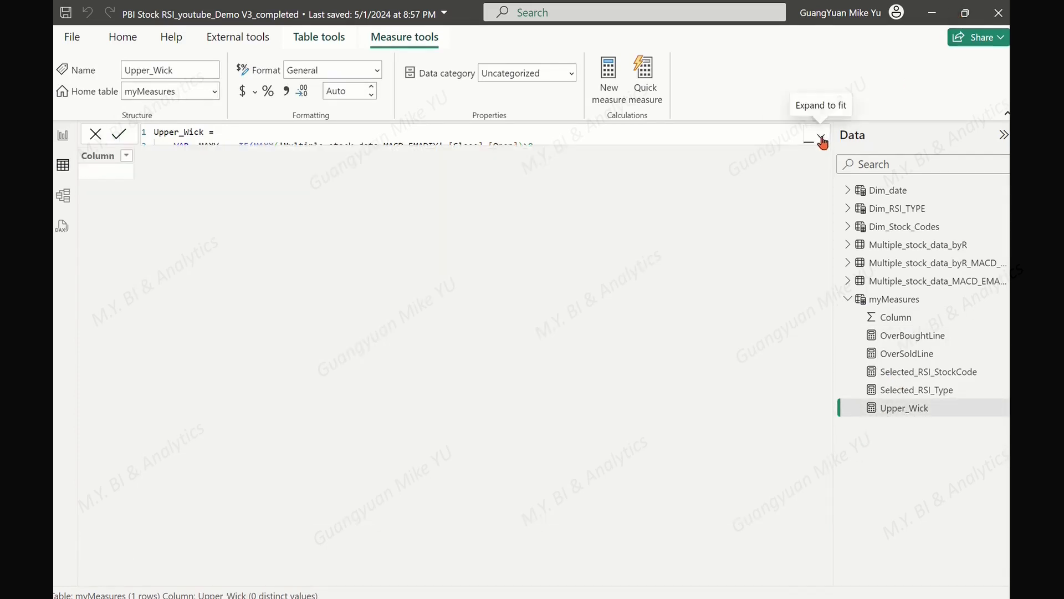
- Copy the complete Candle_Top measure code from the Notepad DAX file
{"action": "left_click", "coordinate": [965, 12]}
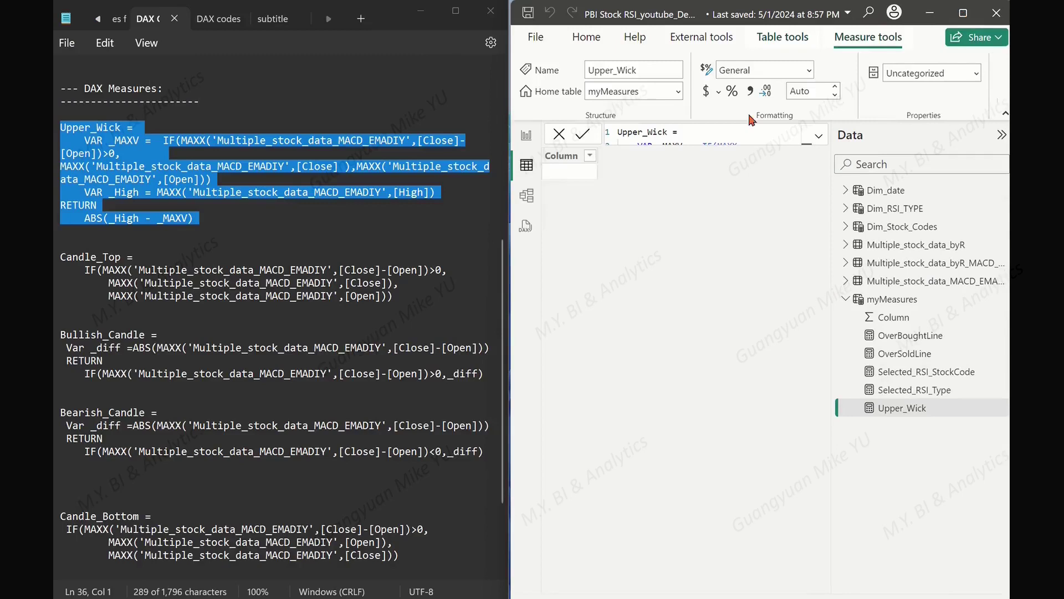
{"action": "left_click", "coordinate": [314, 270]}
{"action": "left_click_drag", "start_coordinate": [61, 257], "coordinate": [400, 298]}
{"action": "key", "text": "ctrl+c"}
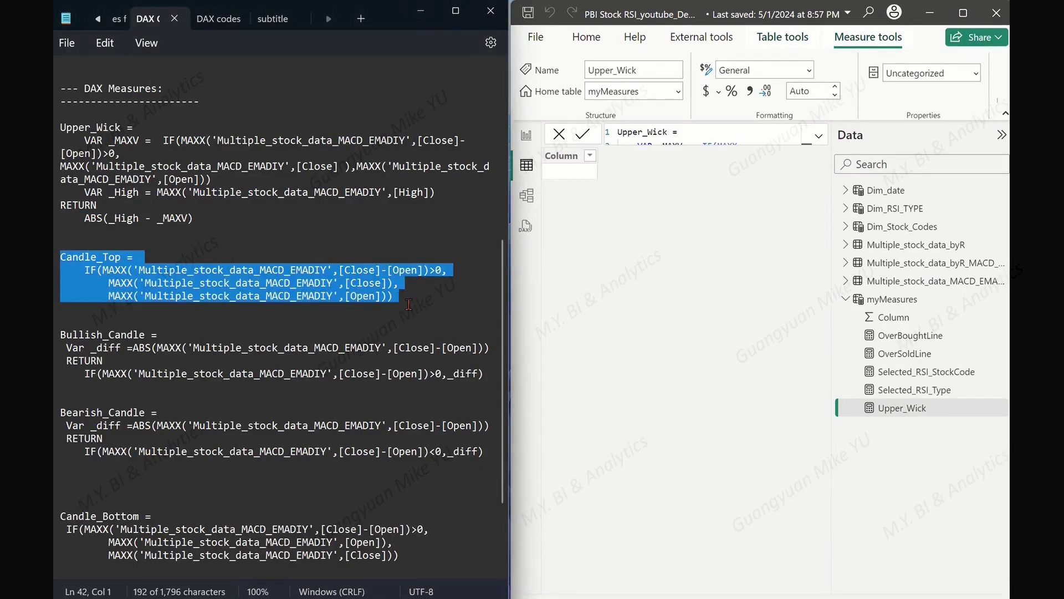
- Create a Candle_Top measure in the myMeasures table from the copied code, returning Close when Close-Open is above 0 and otherwise Open
{"action": "left_click", "coordinate": [963, 12]}
{"action": "right_click", "coordinate": [903, 299]}
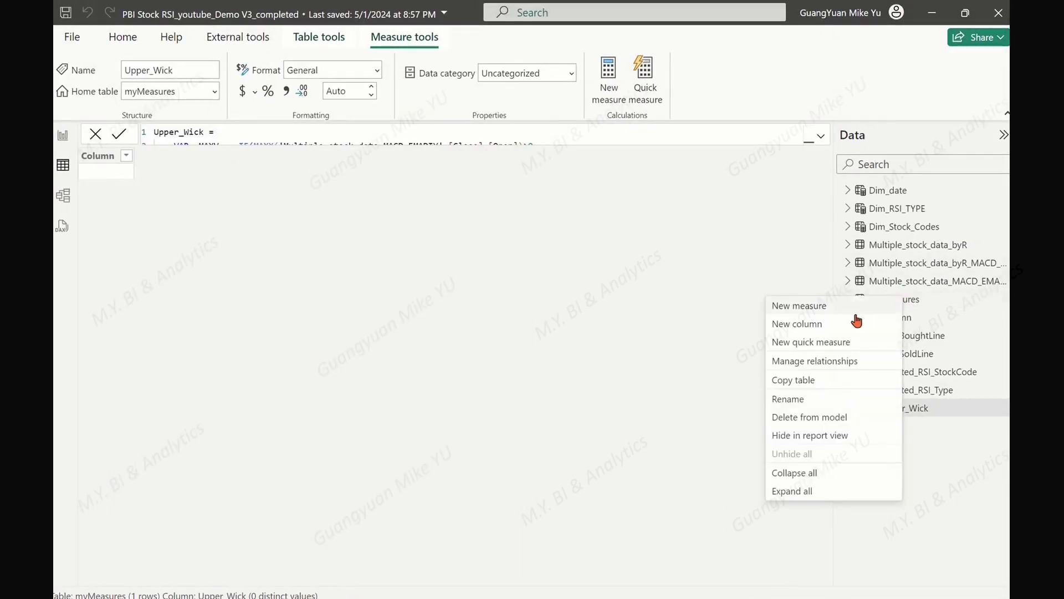
{"action": "left_click", "coordinate": [829, 311]}
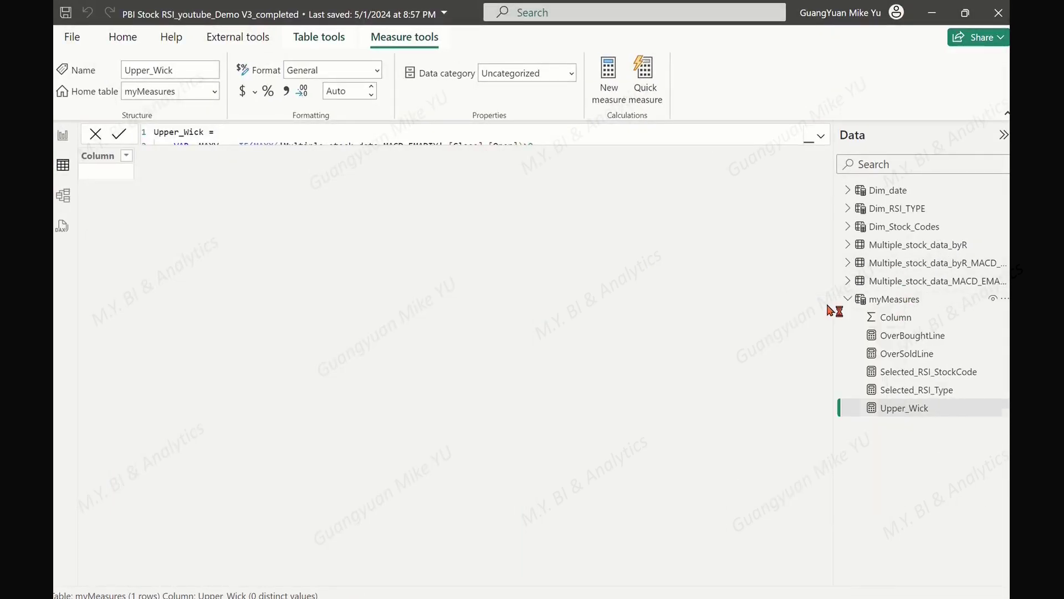
{"action": "left_click", "coordinate": [817, 139]}
{"action": "left_click", "coordinate": [231, 138]}
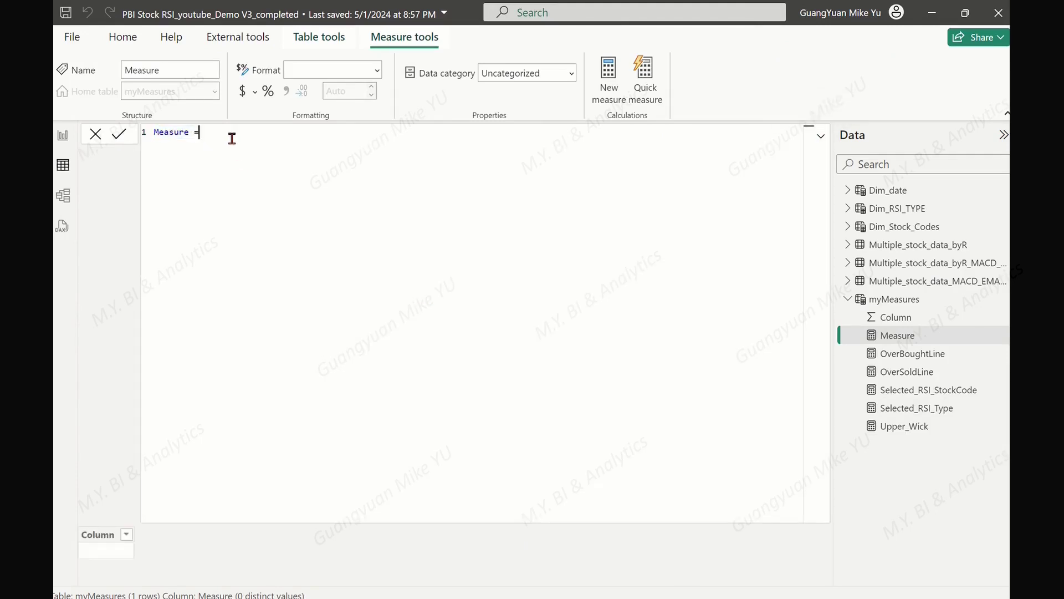
{"action": "key", "text": "ctrl+BackSpace"}
{"action": "key", "text": "ctrl+BackSpace"}
{"action": "key", "text": "ctrl+v"}
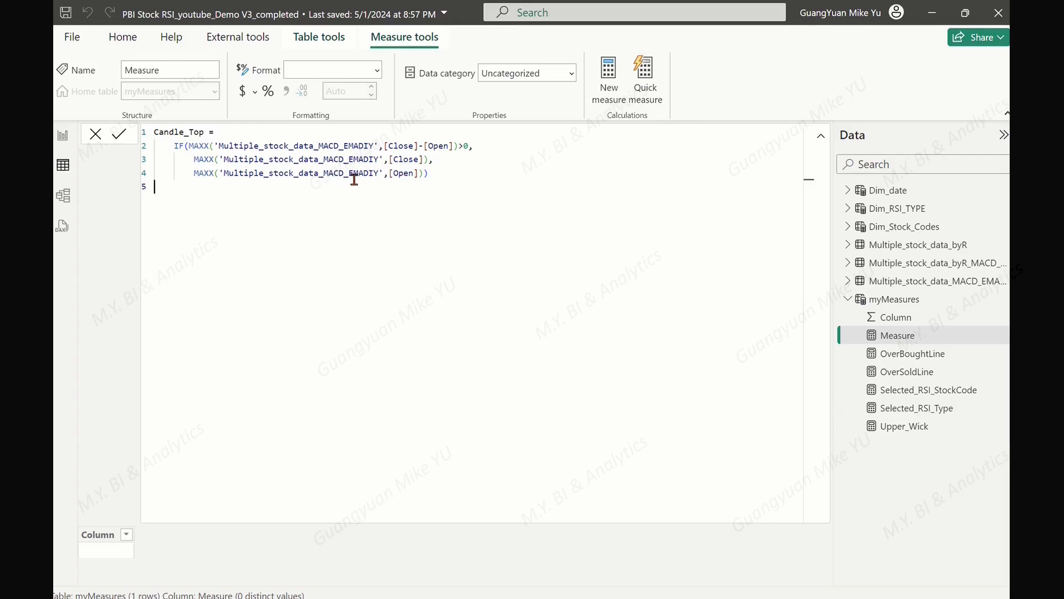
{"action": "left_click", "coordinate": [120, 135]}
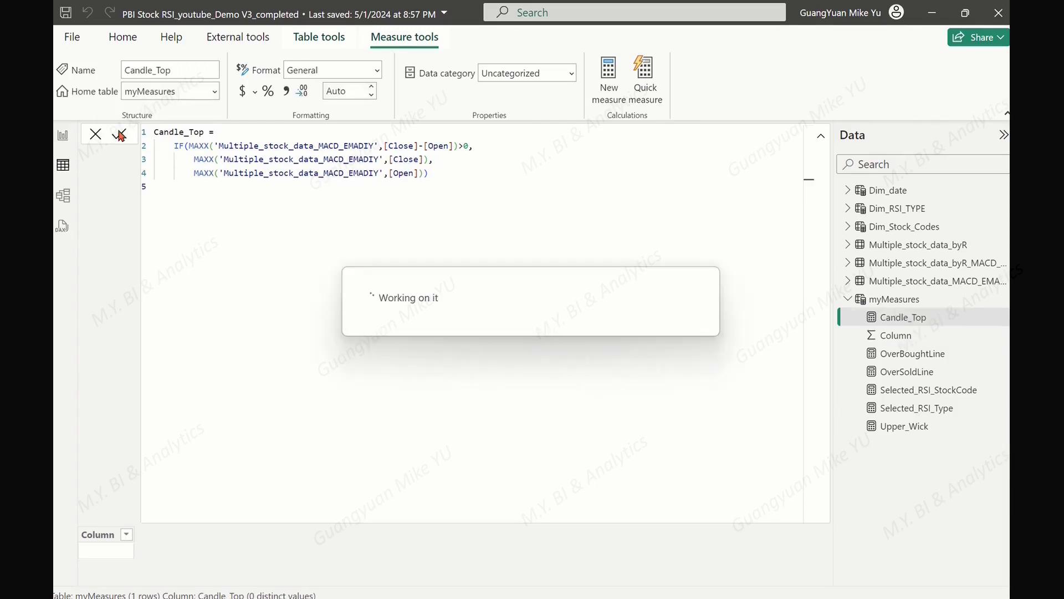
- Copy the complete Bullish_Candle measure code from the Notepad DAX file
{"action": "left_click", "coordinate": [822, 137]}
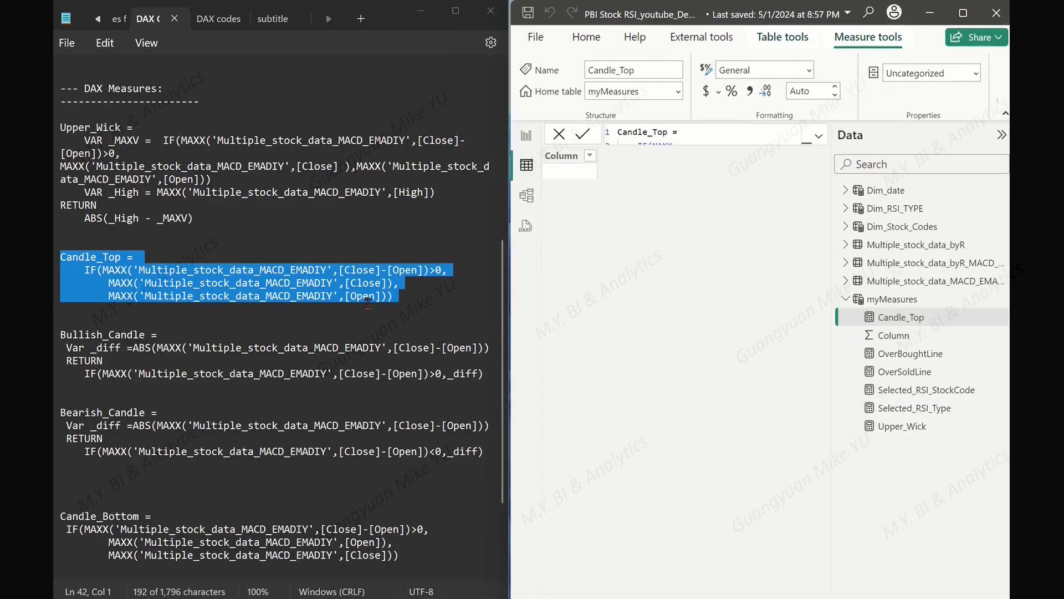
{"action": "left_click", "coordinate": [174, 330]}
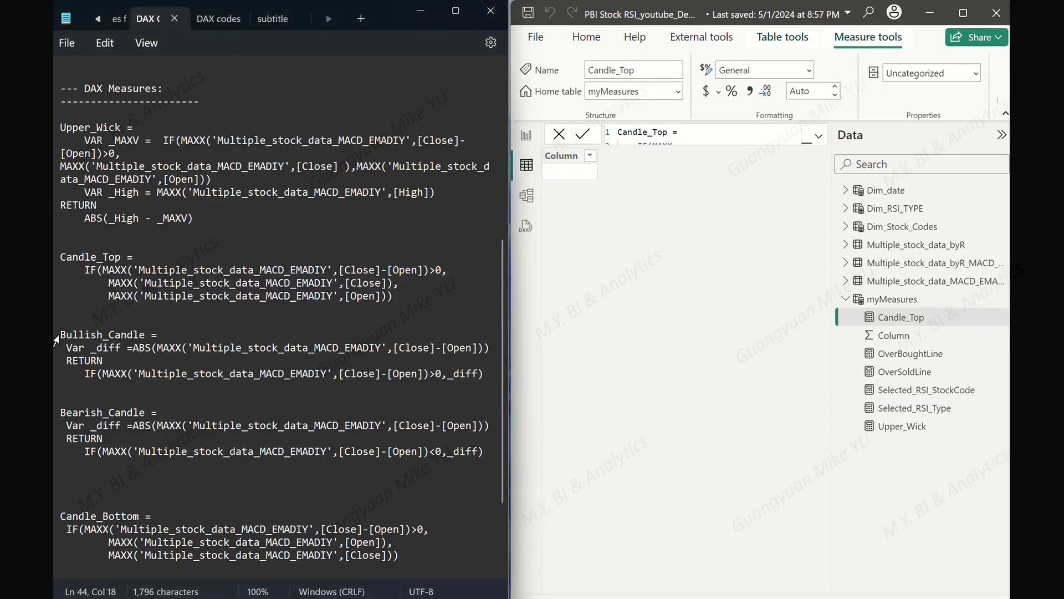
{"action": "left_click_drag", "start_coordinate": [62, 339], "coordinate": [488, 383]}
{"action": "key", "text": "ctrl+c"}
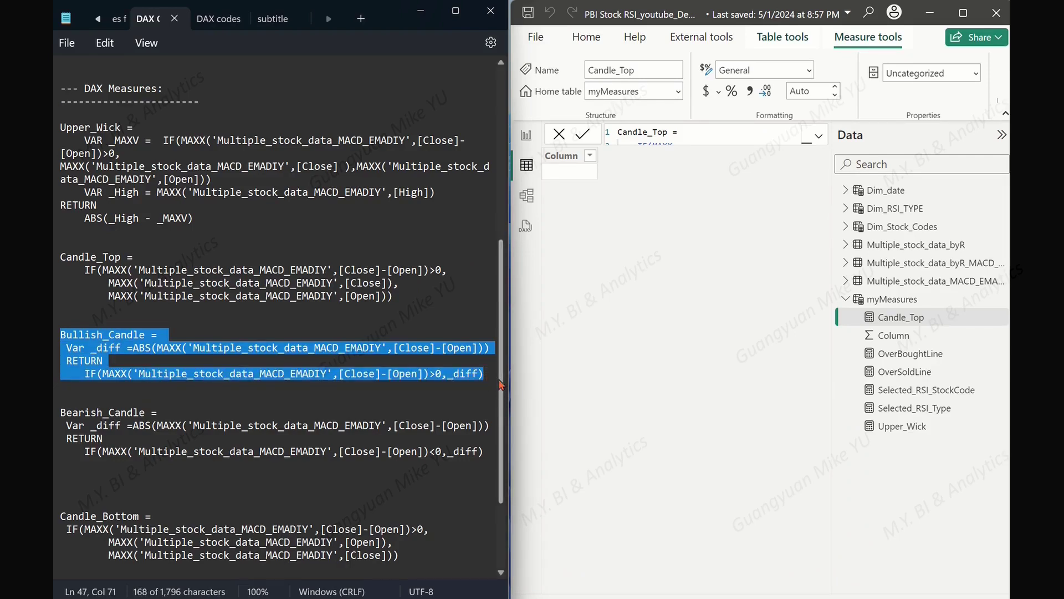
- Create a Bullish_Candle measure in the myMeasures table from the copied code, returning the absolute Close-Open difference when Close-Open is above 0
{"action": "left_click", "coordinate": [963, 12]}
{"action": "right_click", "coordinate": [888, 299]}
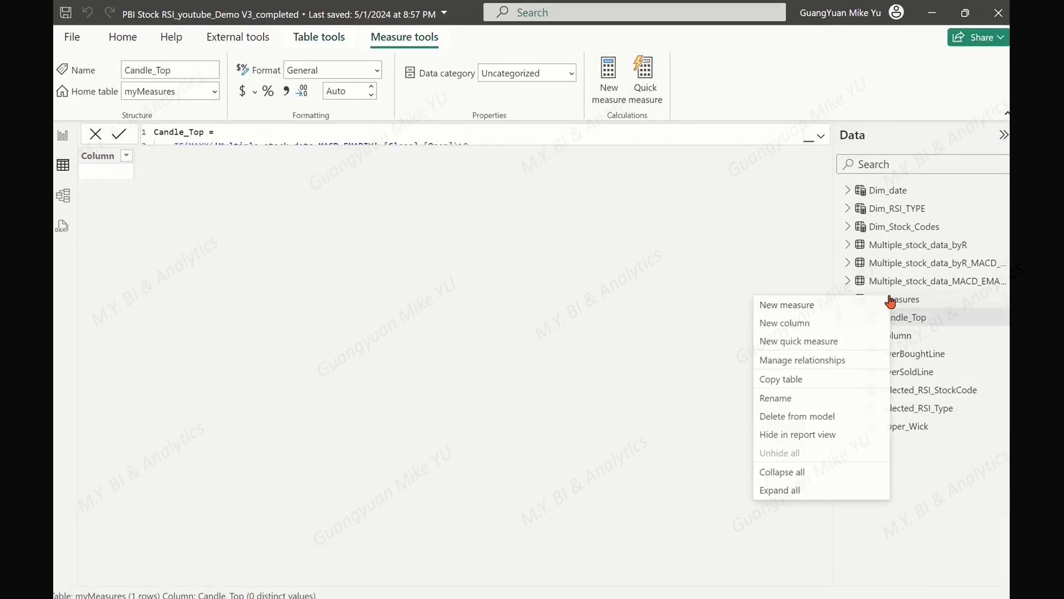
{"action": "key", "text": "Escape"}
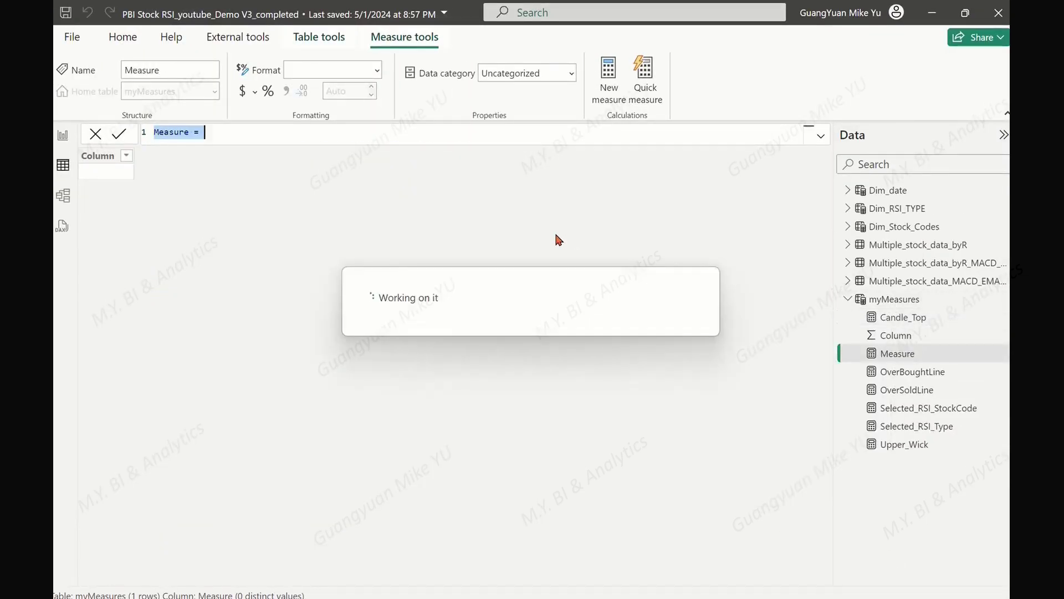
{"action": "left_click", "coordinate": [821, 137]}
{"action": "left_click", "coordinate": [221, 135]}
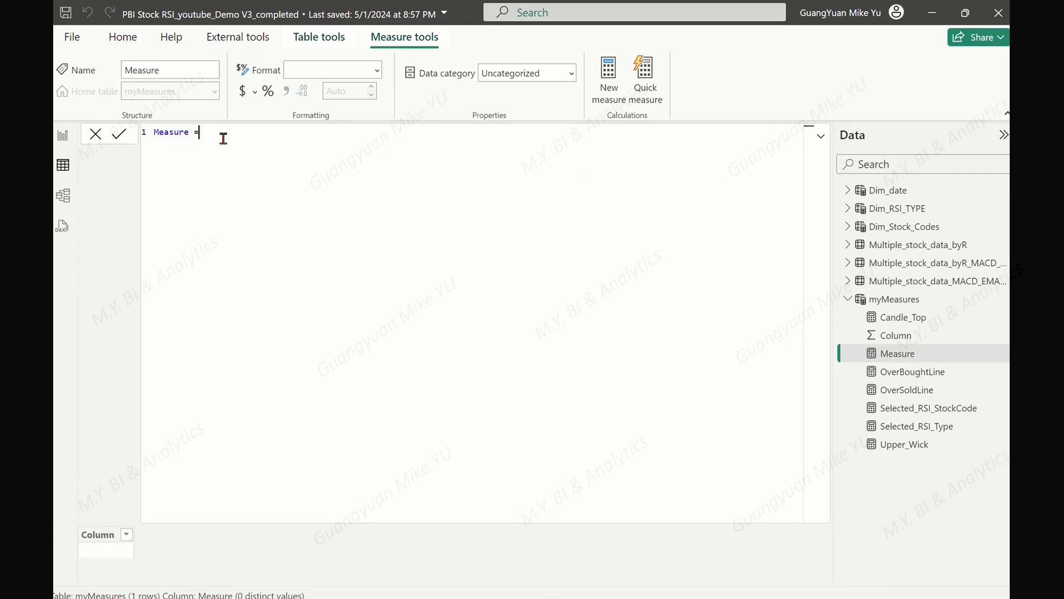
{"action": "key", "text": "BackSpace"}
{"action": "key", "text": "BackSpace"}
{"action": "key", "text": "BackSpace"}
{"action": "key", "text": "BackSpace"}
{"action": "key", "text": "BackSpace"}
{"action": "key", "text": "BackSpace"}
{"action": "key", "text": "BackSpace"}
{"action": "key", "text": "ctrl+v"}
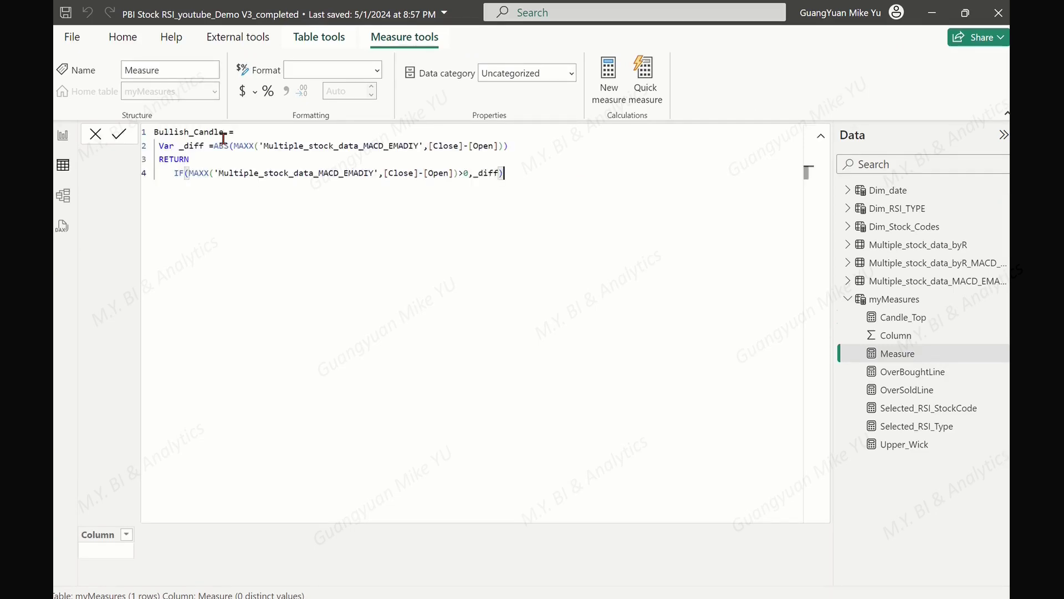
{"action": "left_click", "coordinate": [115, 140]}
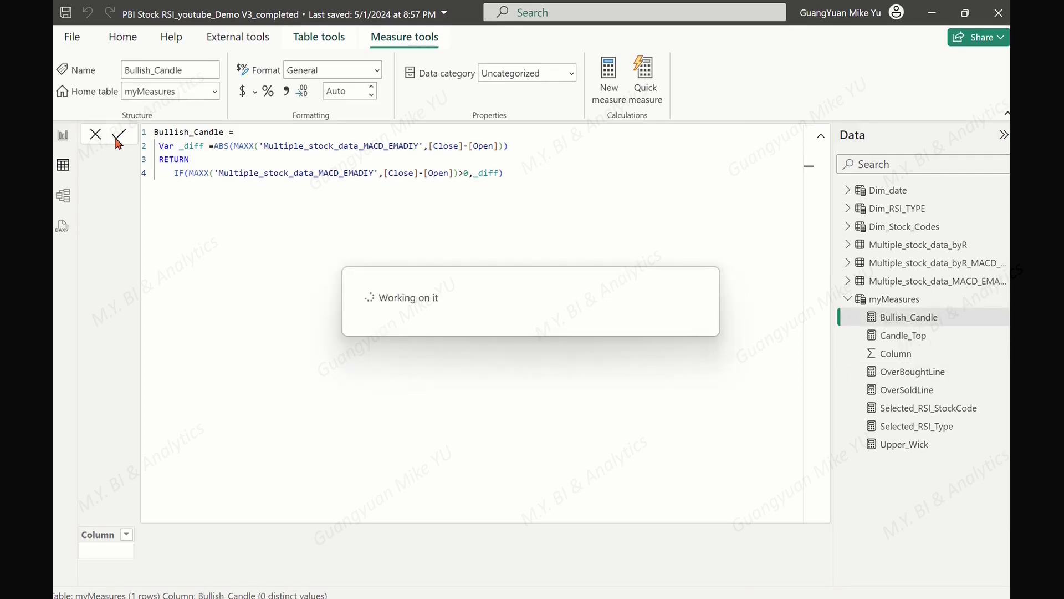
- Copy the complete Bearish_Candle measure code from the Notepad DAX file
{"action": "left_click", "coordinate": [822, 138]}
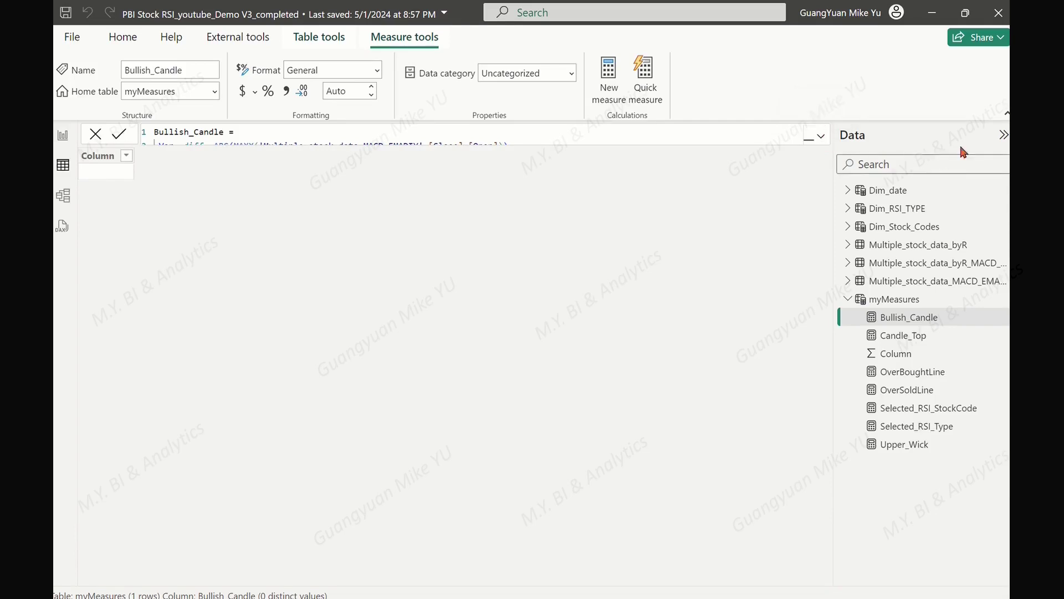
{"action": "left_click", "coordinate": [965, 12]}
{"action": "left_click", "coordinate": [123, 388]}
{"action": "left_click_drag", "start_coordinate": [60, 412], "coordinate": [484, 452]}
{"action": "key", "text": "ctrl+c"}
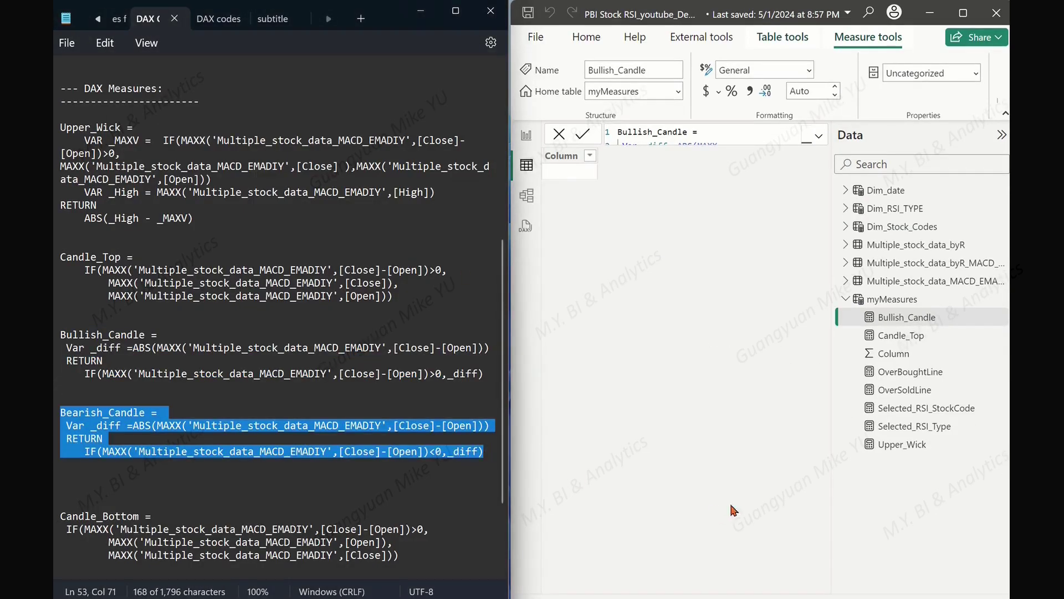
- Create a Bearish_Candle measure in the myMeasures table from the copied code, returning the absolute Close-Open difference when Close-Open is below 0
{"action": "left_click", "coordinate": [963, 12]}
{"action": "right_click", "coordinate": [839, 299]}
{"action": "left_click", "coordinate": [715, 304]}
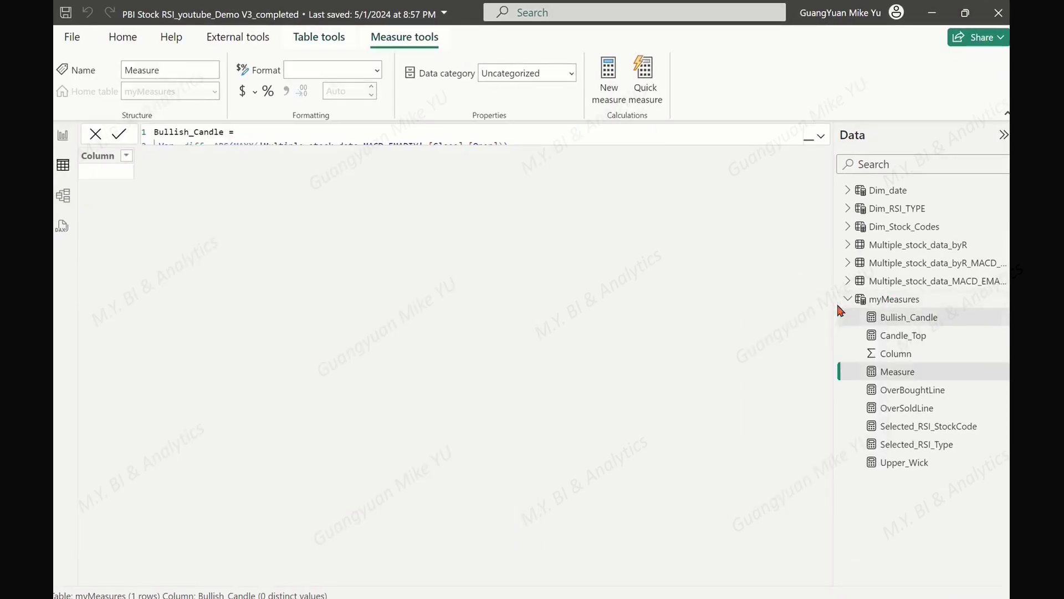
{"action": "left_click", "coordinate": [821, 136]}
{"action": "key", "text": "ctrl+a"}
{"action": "key", "text": "BackSpace"}
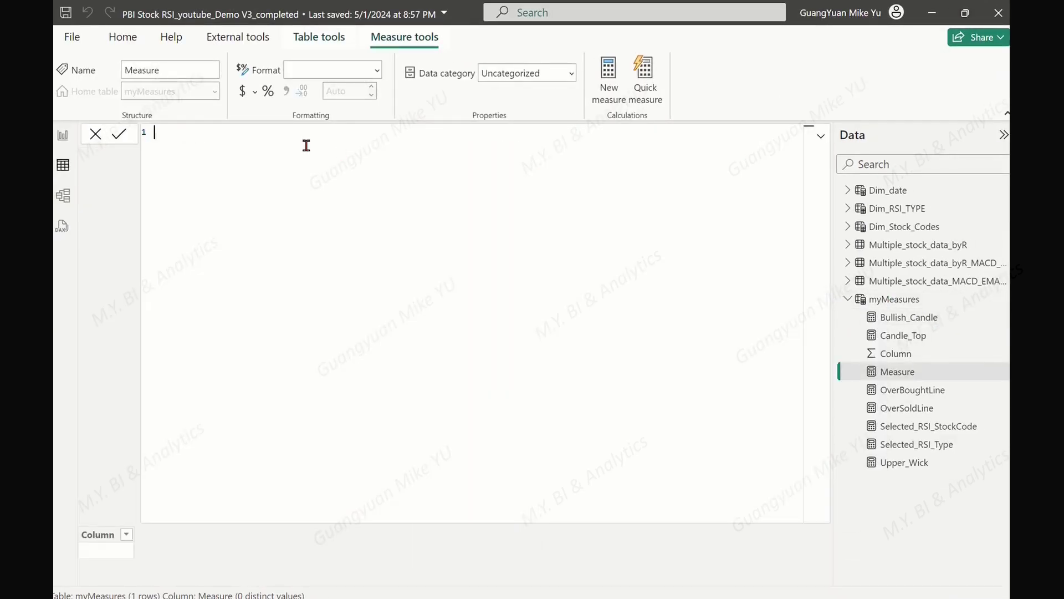
{"action": "key", "text": "ctrl+v"}
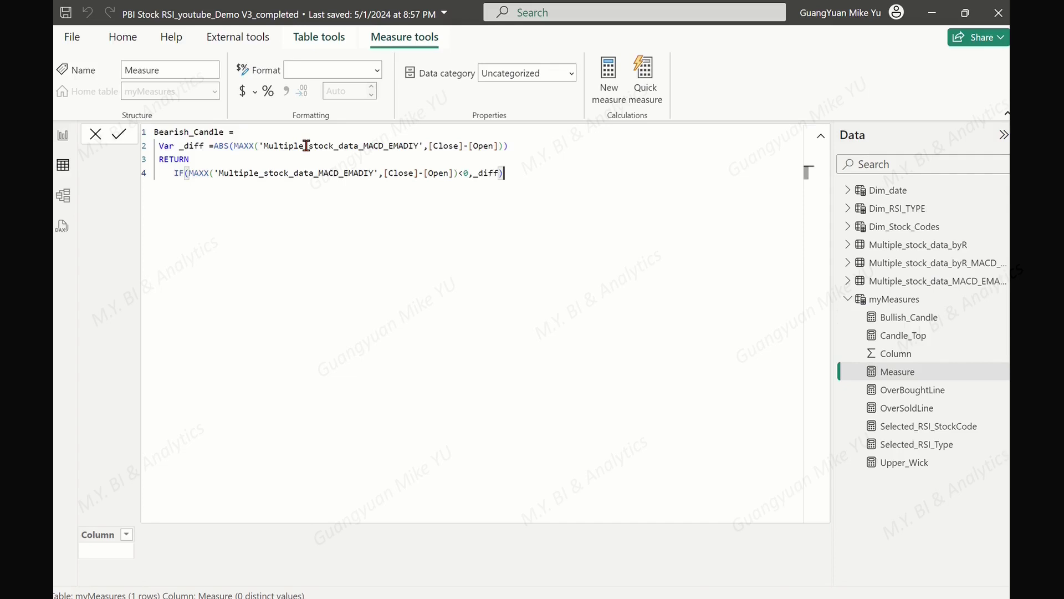
{"action": "left_click", "coordinate": [119, 135]}
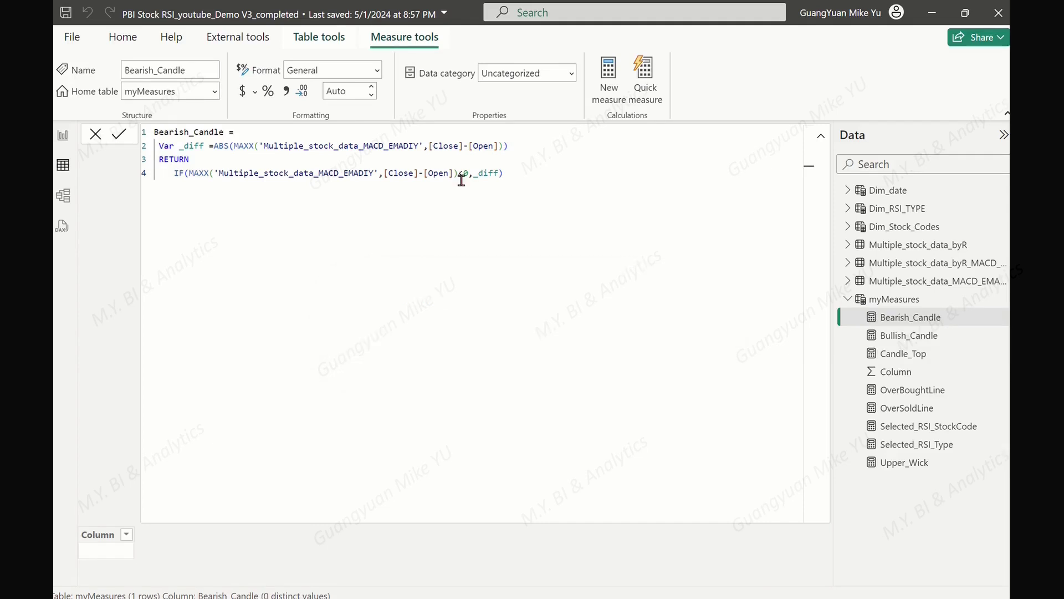
- Copy the complete Candle_Bottom measure code from the Notepad DAX file
{"action": "left_click", "coordinate": [823, 141]}
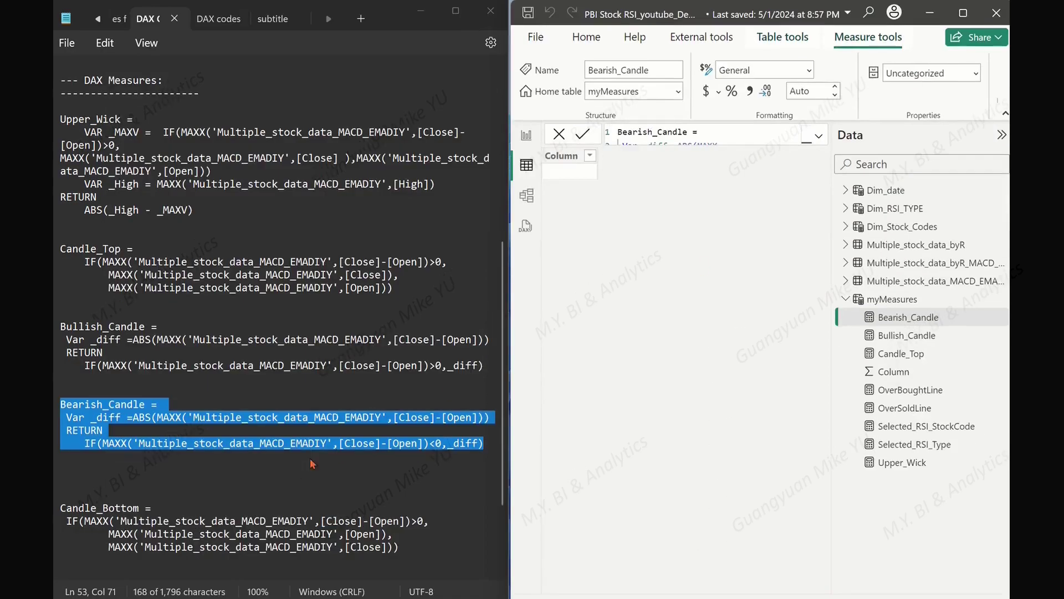
{"action": "scroll", "coordinate": [309, 435], "scroll_direction": "down", "scroll_amount": 3}
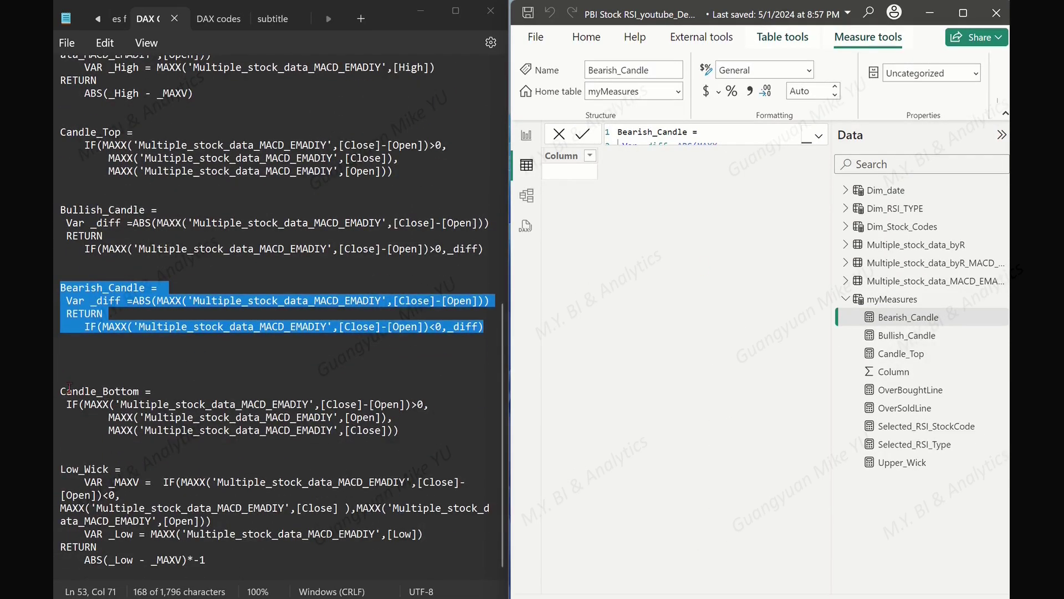
{"action": "left_click_drag", "start_coordinate": [61, 388], "coordinate": [413, 434]}
{"action": "key", "text": "ctrl+c"}
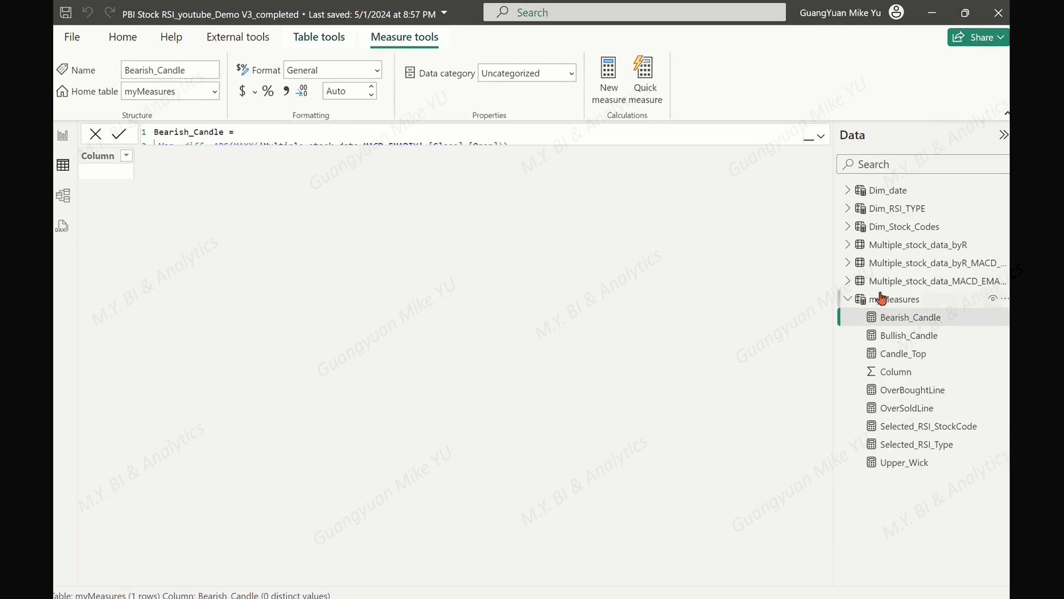
- Create a Candle_Bottom measure in the myMeasures table from the copied code, returning Open when Close-Open is above 0 and otherwise Close
{"action": "right_click", "coordinate": [880, 299]}
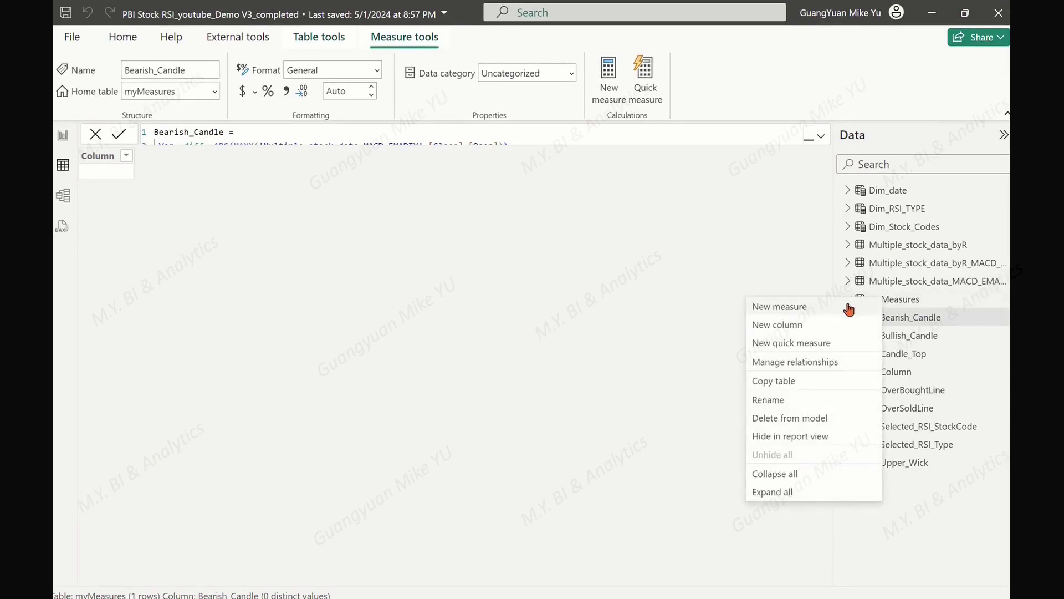
{"action": "left_click", "coordinate": [848, 308]}
{"action": "left_click", "coordinate": [821, 136]}
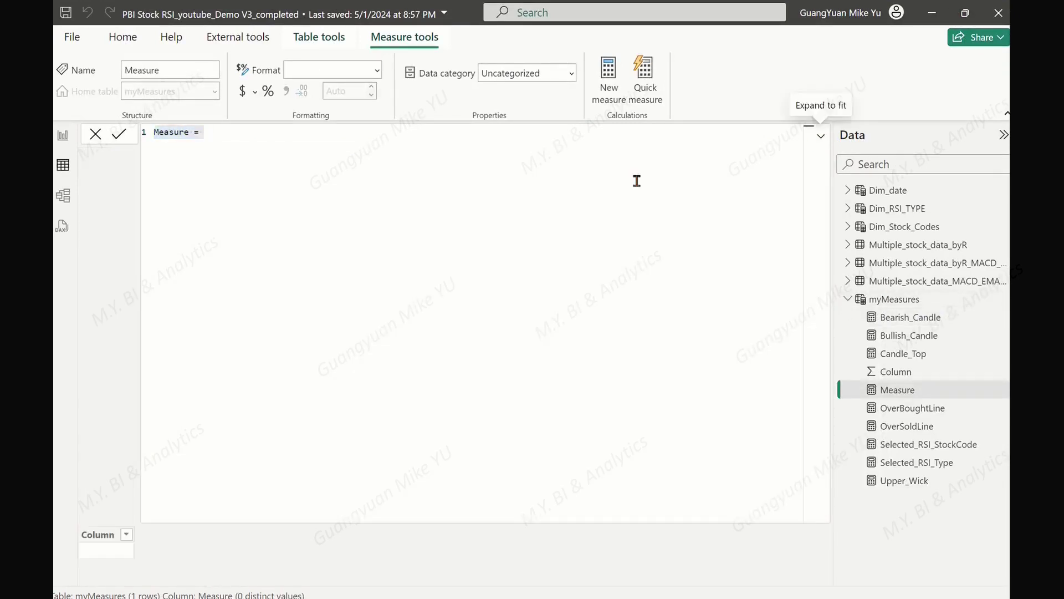
{"action": "left_click", "coordinate": [263, 132]}
{"action": "key", "text": "ctrl+a"}
{"action": "key", "text": "BackSpace"}
{"action": "key", "text": "ctrl+v"}
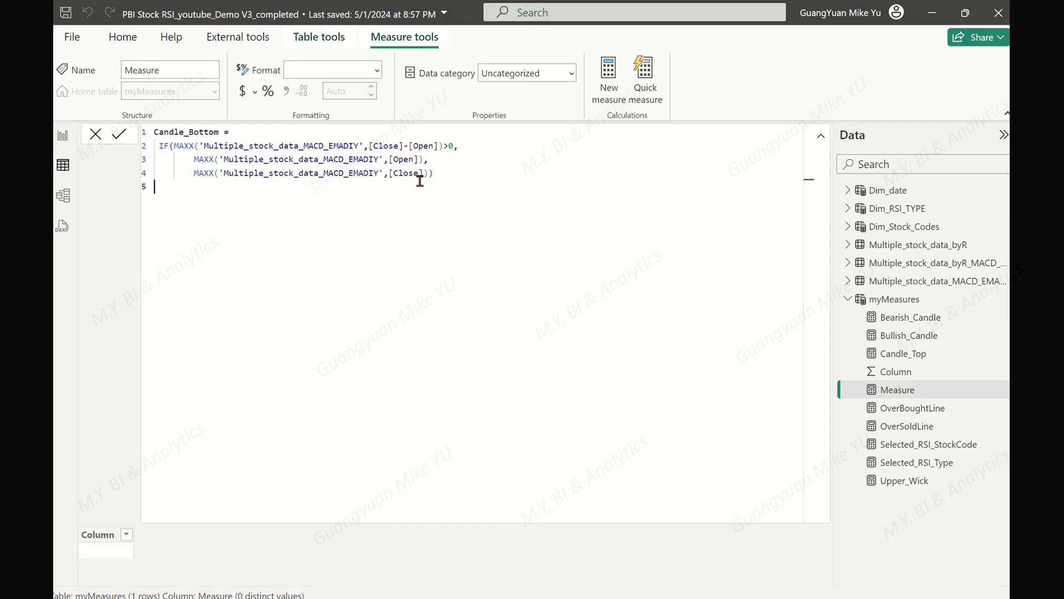
{"action": "left_click", "coordinate": [121, 140]}
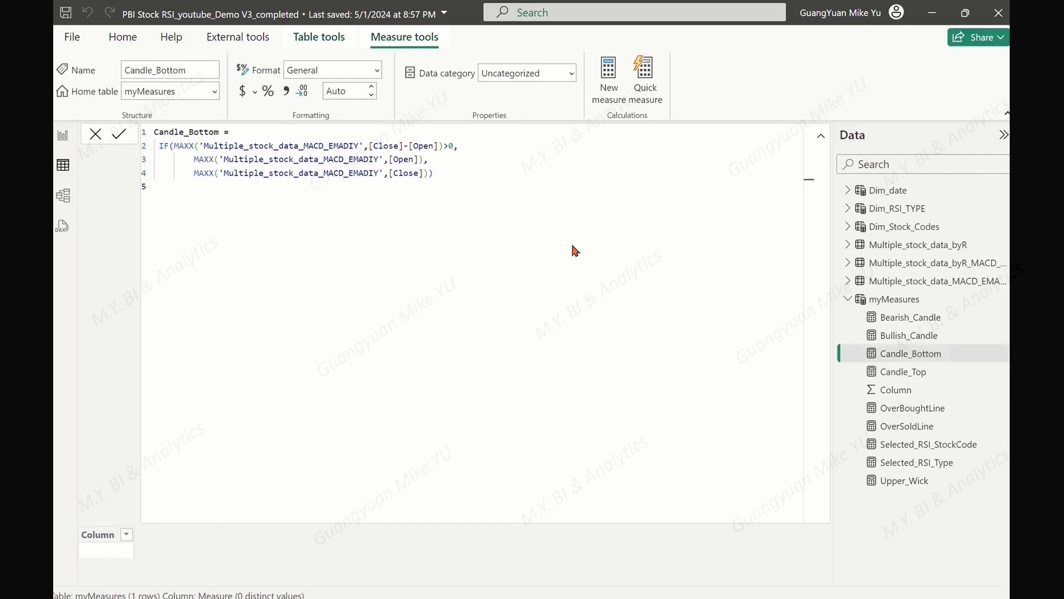
- Copy the complete Low_Wick measure code from the Notepad DAX file
{"action": "left_click", "coordinate": [819, 140]}
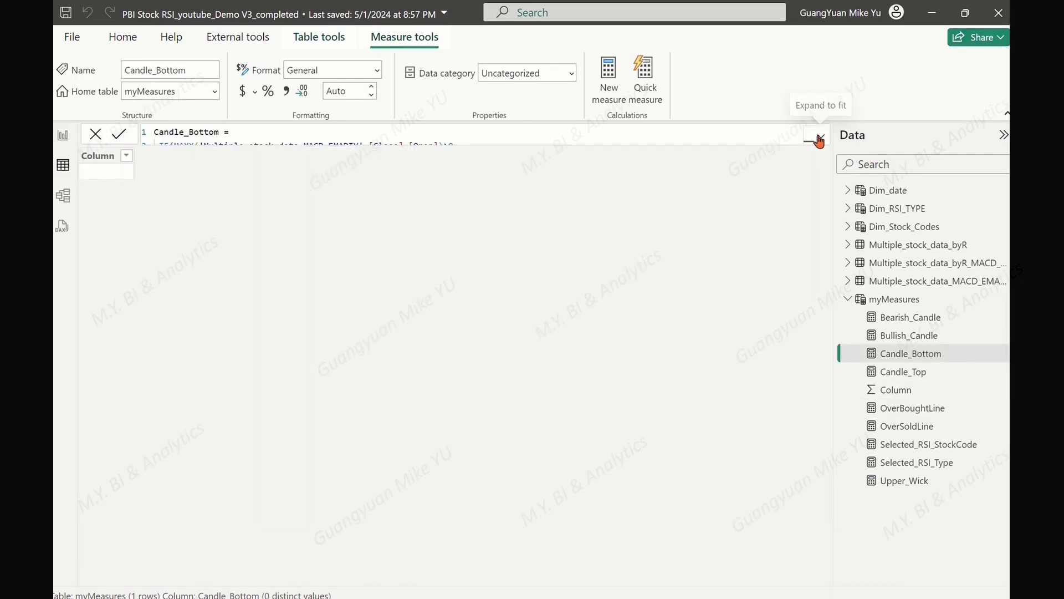
{"action": "left_click", "coordinate": [965, 14]}
{"action": "left_click_drag", "start_coordinate": [60, 469], "coordinate": [242, 565]}
{"action": "key", "text": "ctrl+c"}
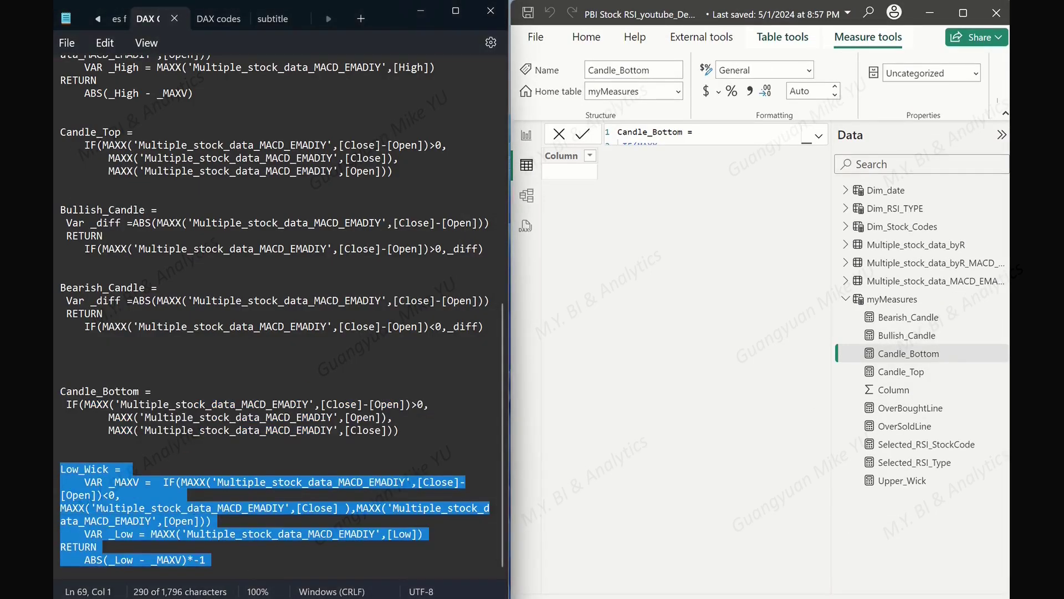
- Create a new measure in the myMeasures table and replace its default formula with the copied Low_Wick DAX code
{"action": "left_click", "coordinate": [963, 12]}
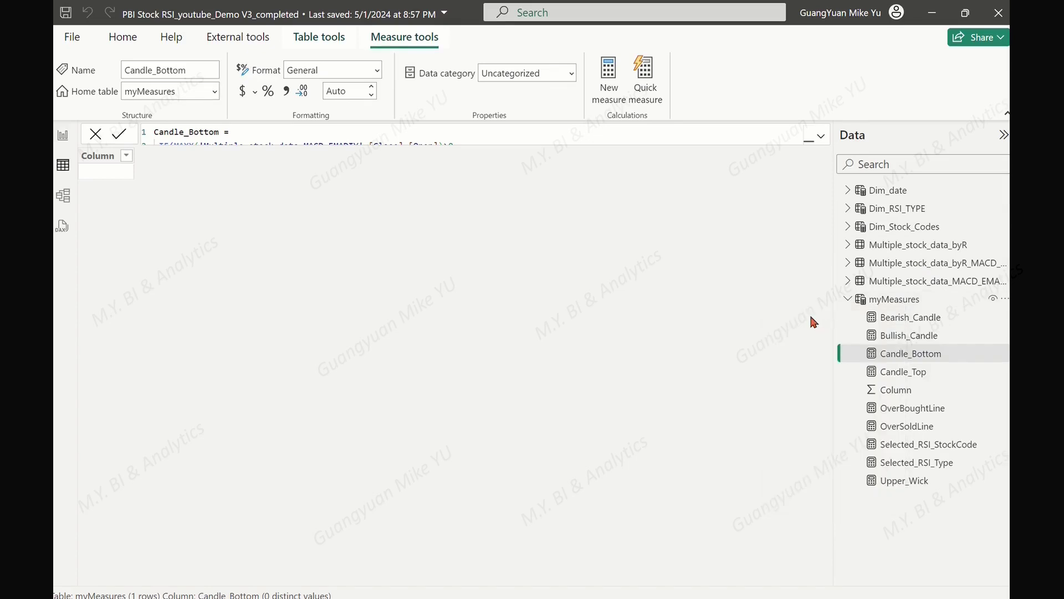
{"action": "left_click", "coordinate": [821, 136]}
{"action": "key", "text": "ctrl+a"}
{"action": "key", "text": "BackSpace"}
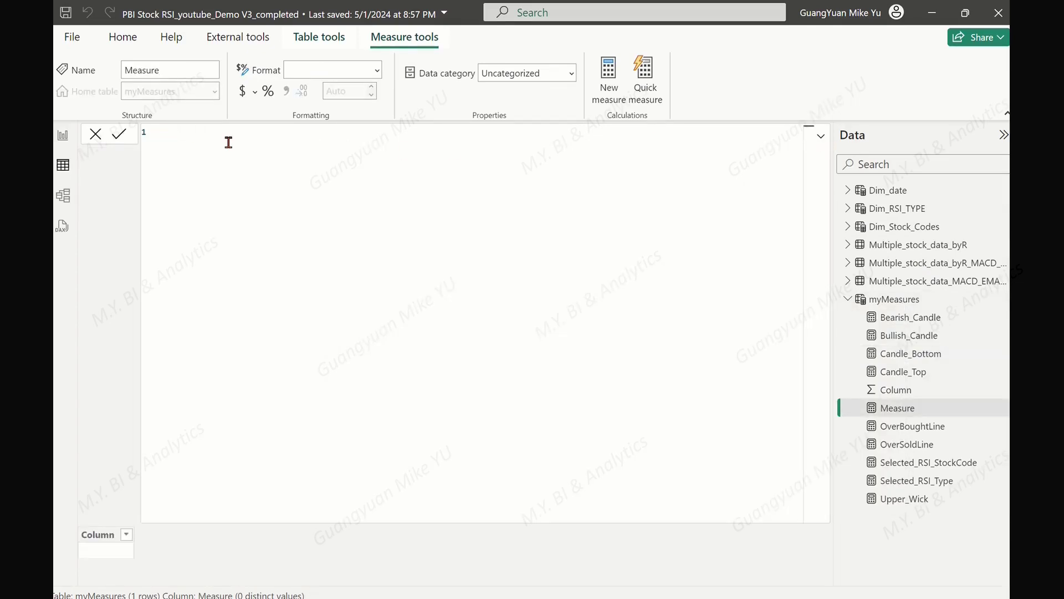
{"action": "key", "text": "ctrl+v"}
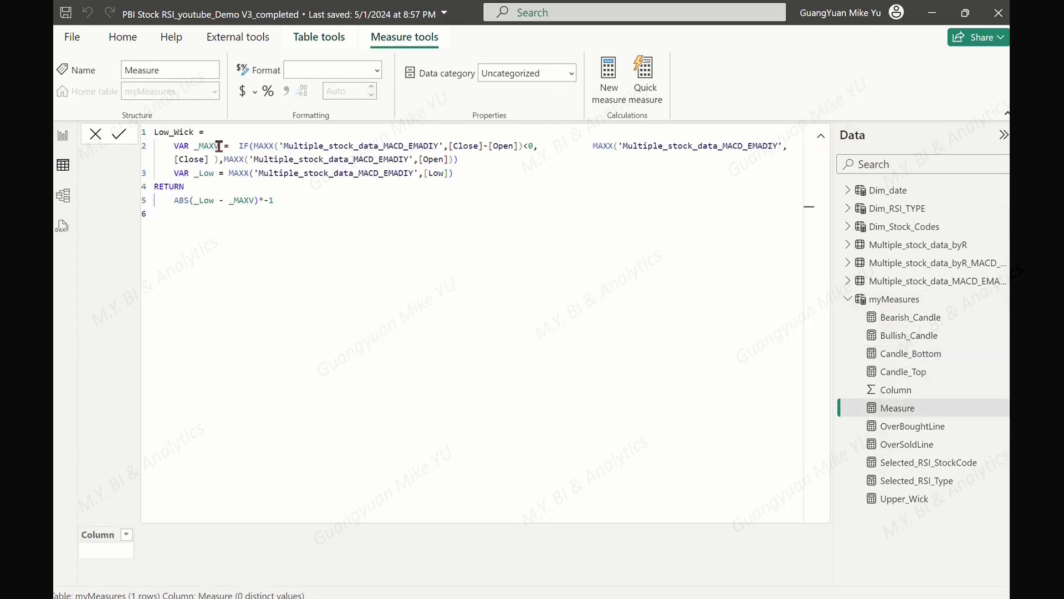
- Put the Close and Open MAXX results of _MAXV on their own line in the Low_Wick formula, and commit the measure
{"action": "left_click", "coordinate": [587, 148]}
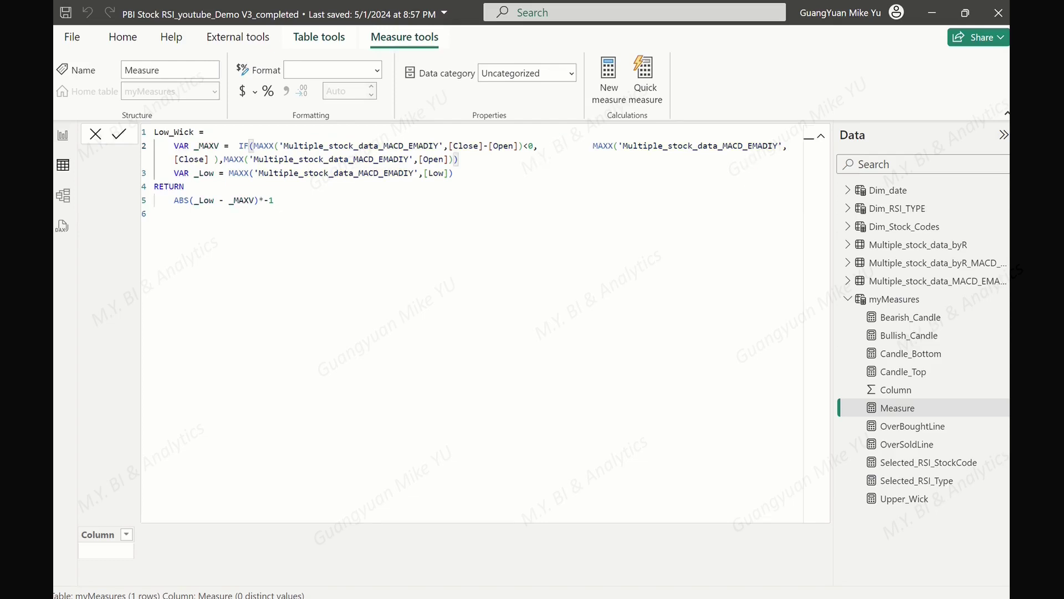
{"action": "key", "text": "Return"}
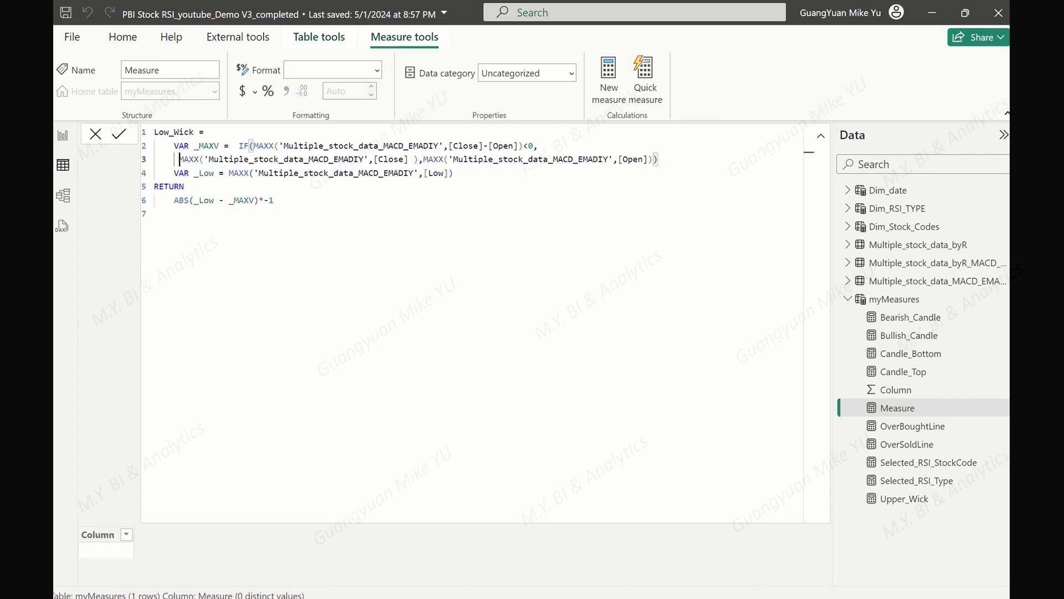
{"action": "key", "text": "BackSpace"}
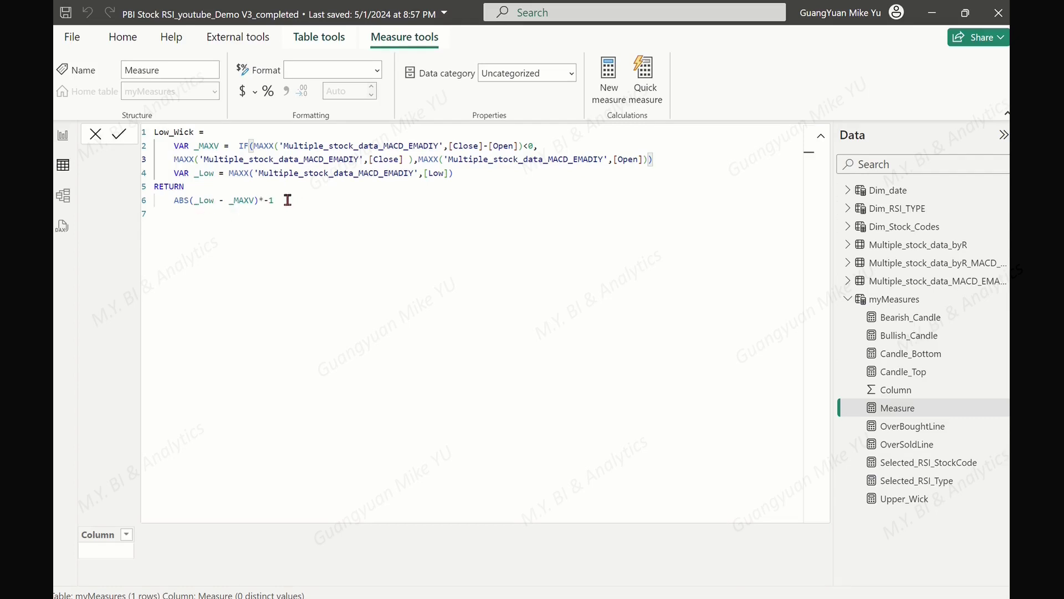
{"action": "left_click", "coordinate": [119, 135]}
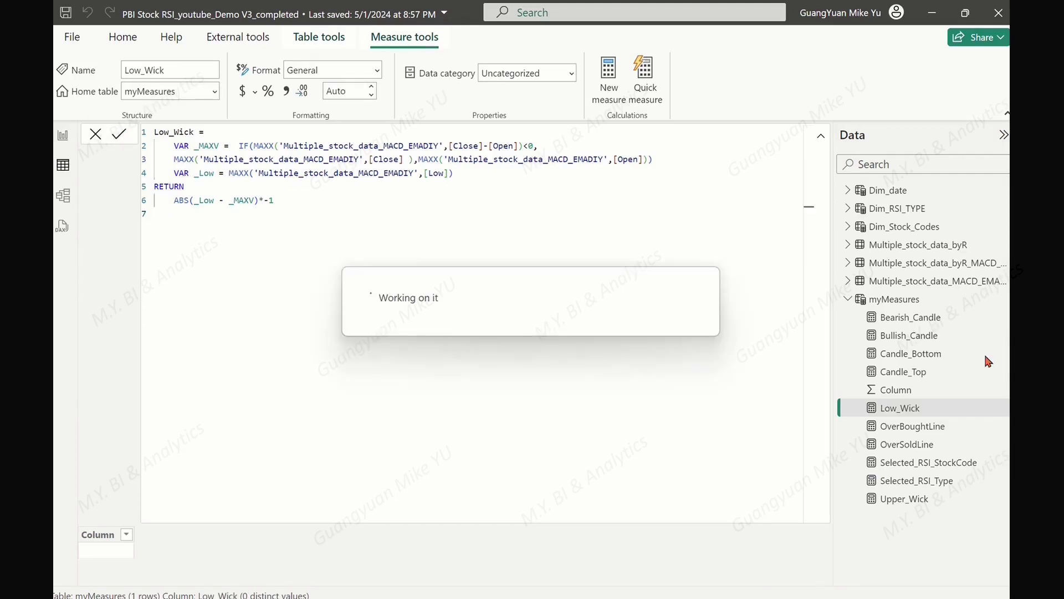
- Collapse the formula editor and review the candlestick measures listed in the myMeasures table
{"action": "left_click", "coordinate": [847, 300]}
{"action": "left_click", "coordinate": [821, 137]}
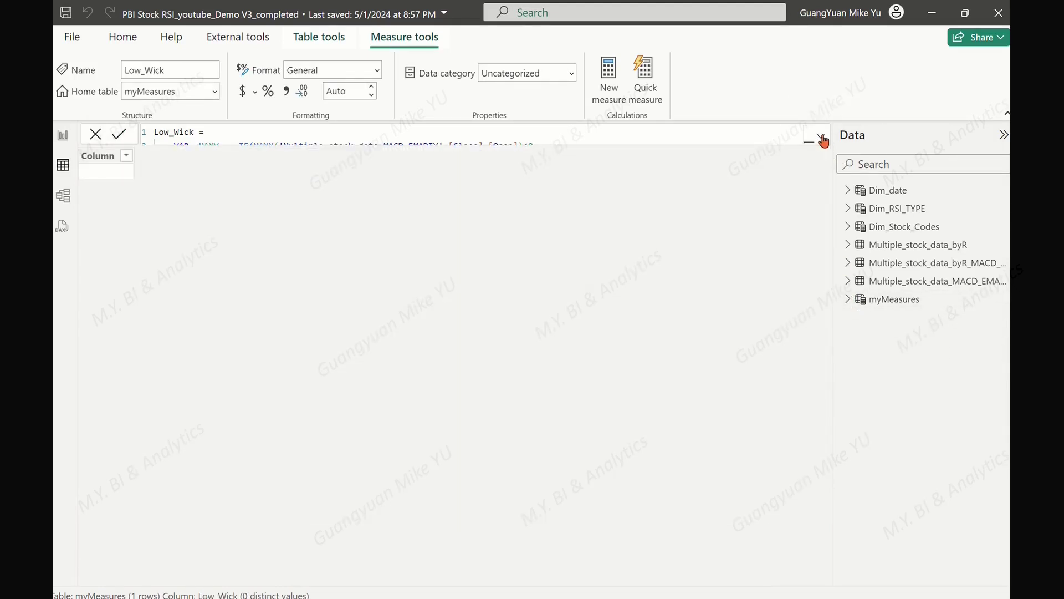
{"action": "left_click", "coordinate": [848, 300]}
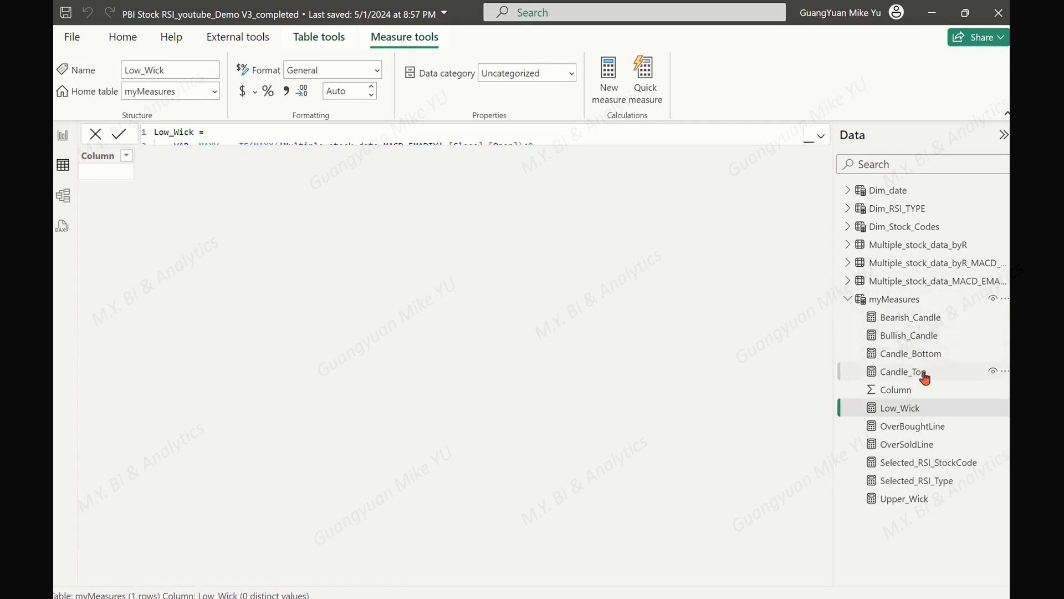
{"action": "left_click", "coordinate": [936, 414]}
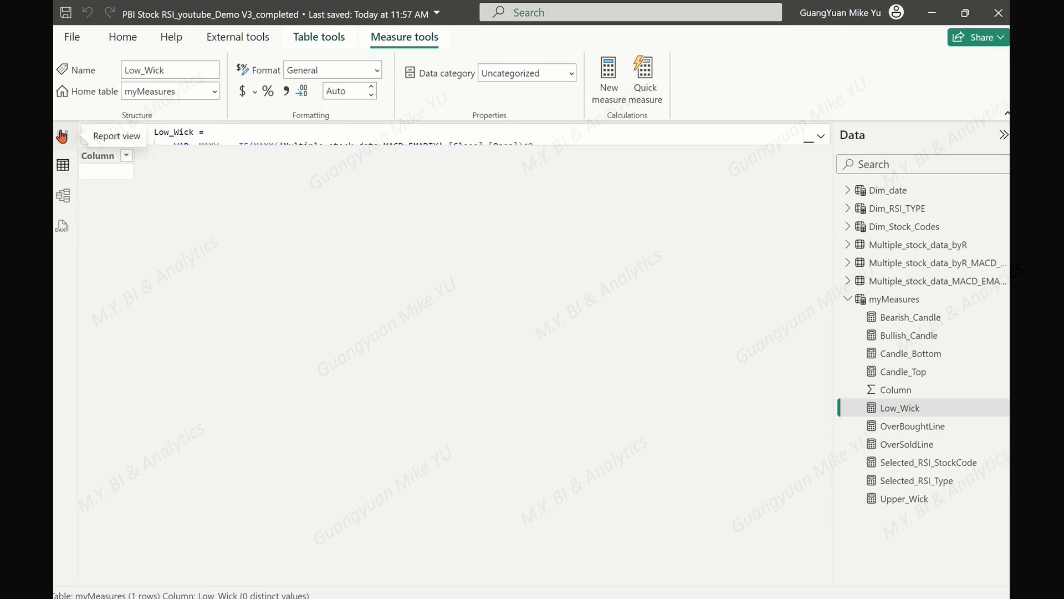
- Return to the report's RSI Indicator Chart page and shrink the RSI chart so it fills only the lower part of the page
{"action": "left_click", "coordinate": [62, 135]}
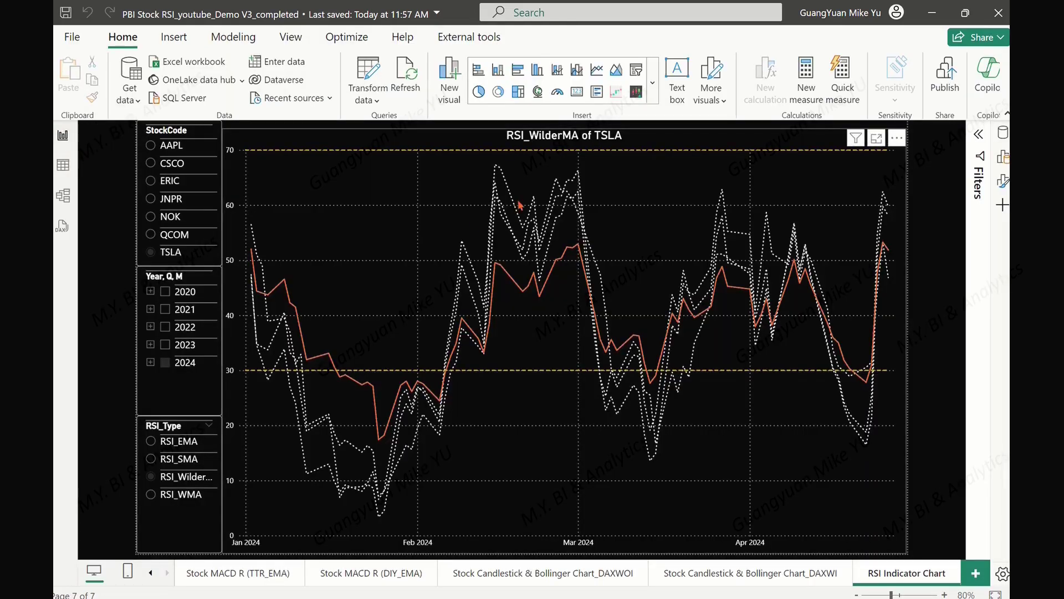
{"action": "left_click", "coordinate": [685, 146]}
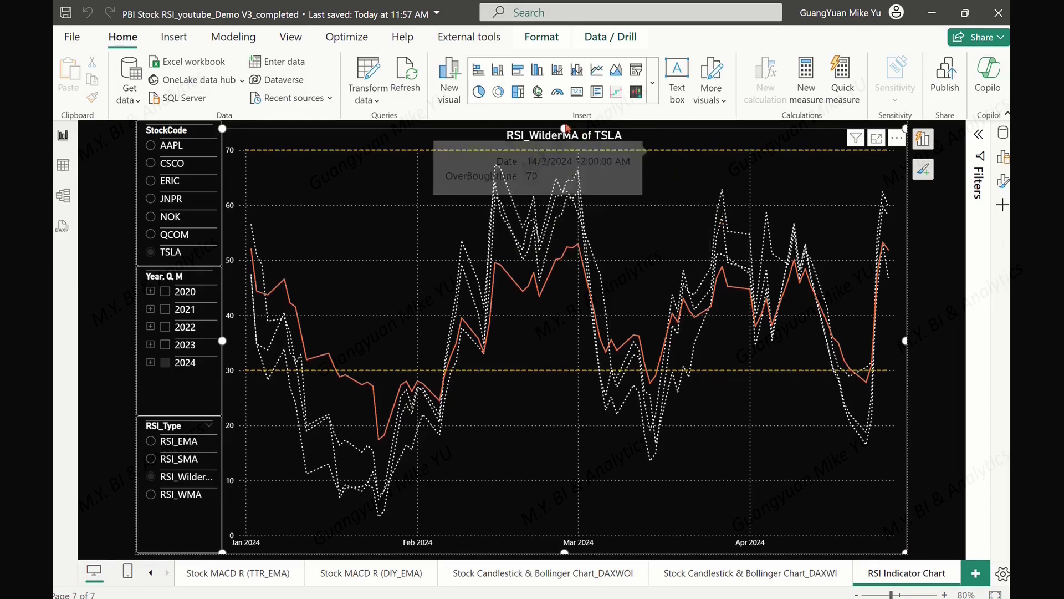
{"action": "left_click_drag", "start_coordinate": [563, 126], "coordinate": [553, 395]}
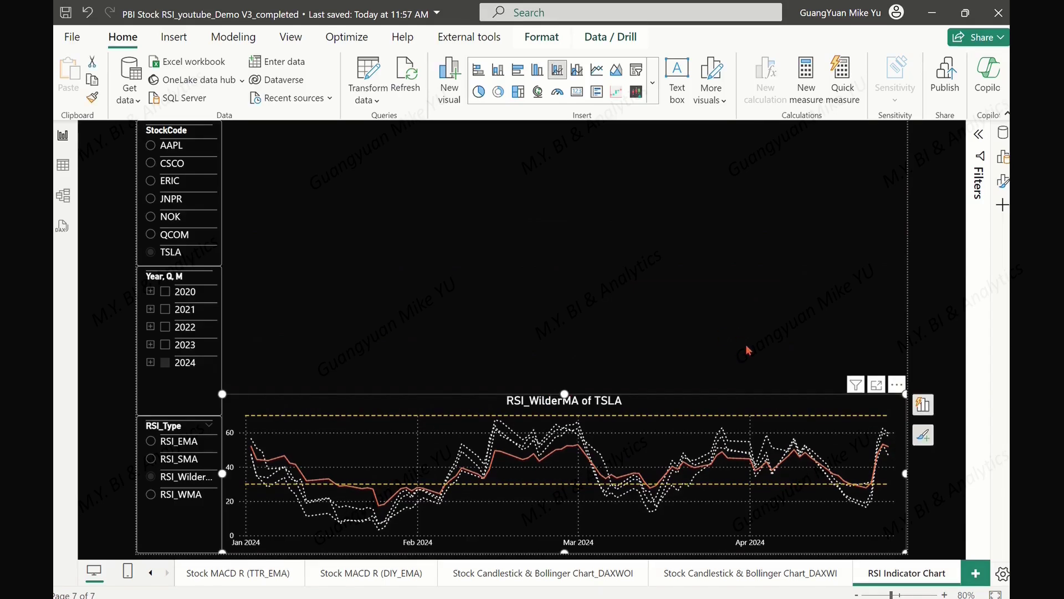
- Duplicate the resized RSI chart and place the copy in the empty area above the original
{"action": "left_click", "coordinate": [483, 186]}
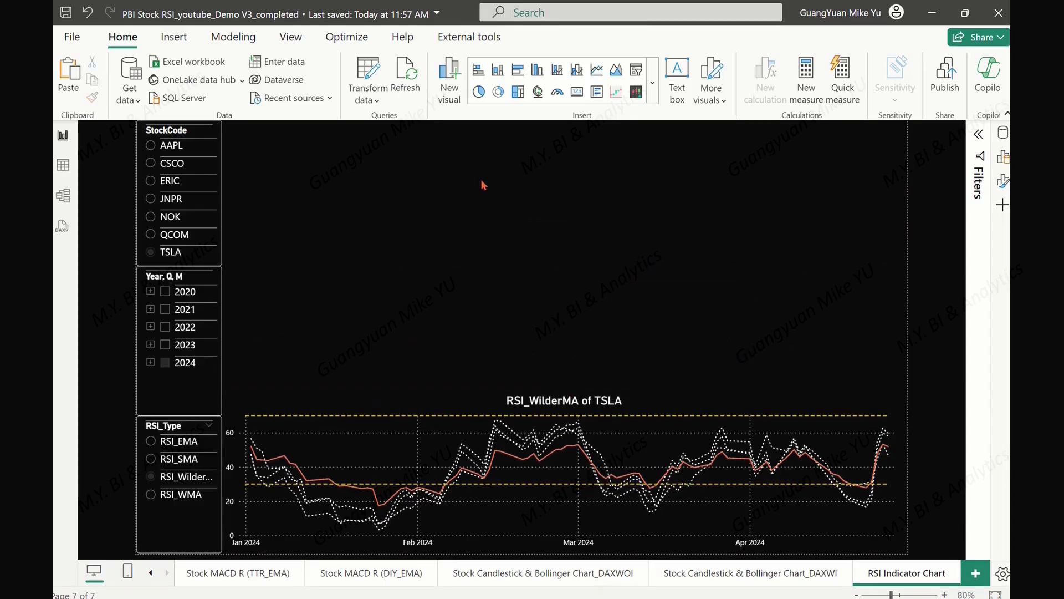
{"action": "key", "text": "ctrl+z"}
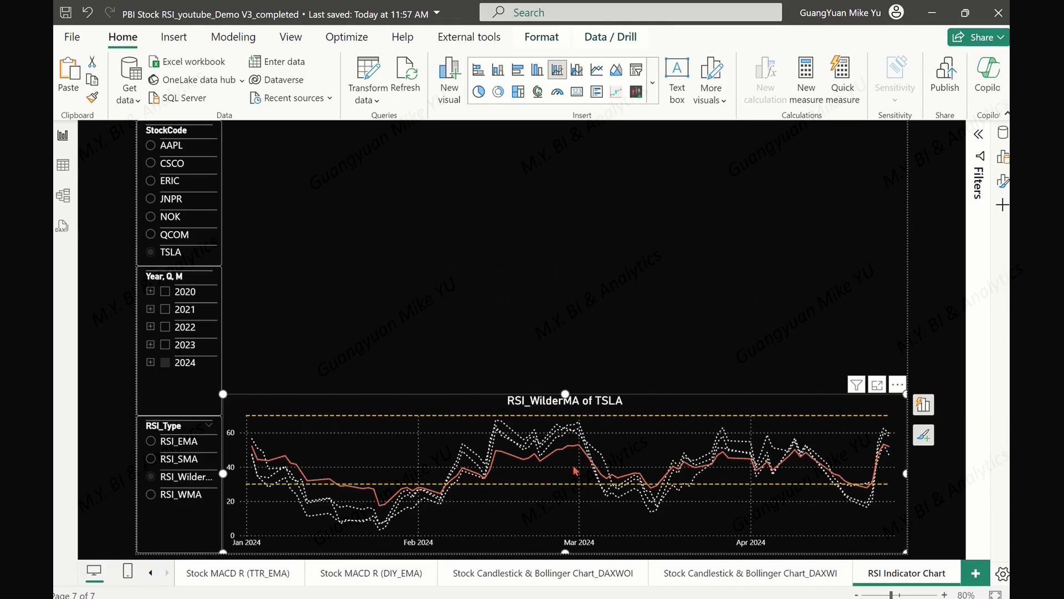
{"action": "key", "text": "ctrl+v"}
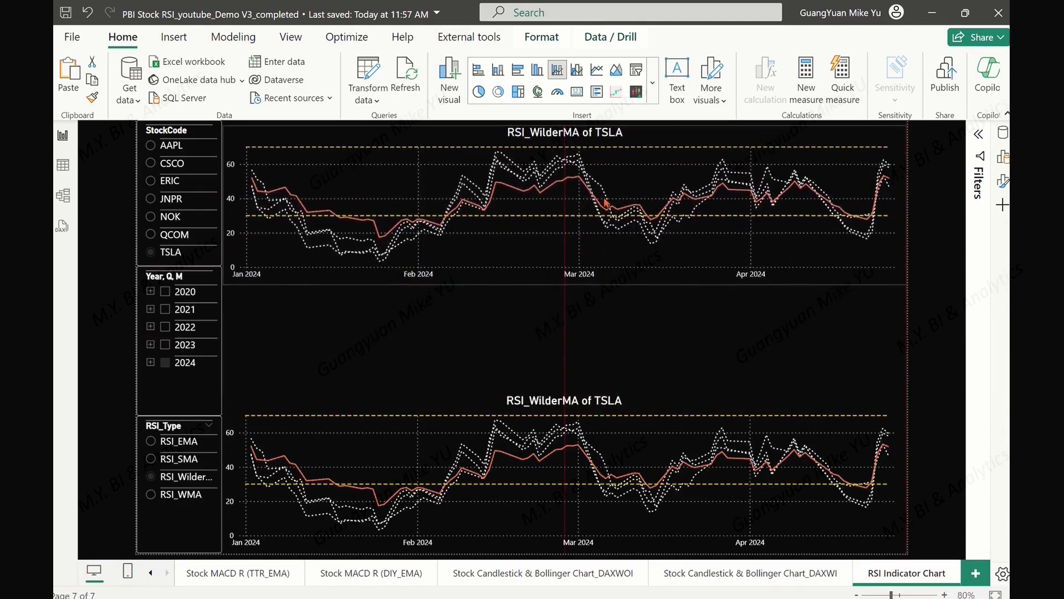
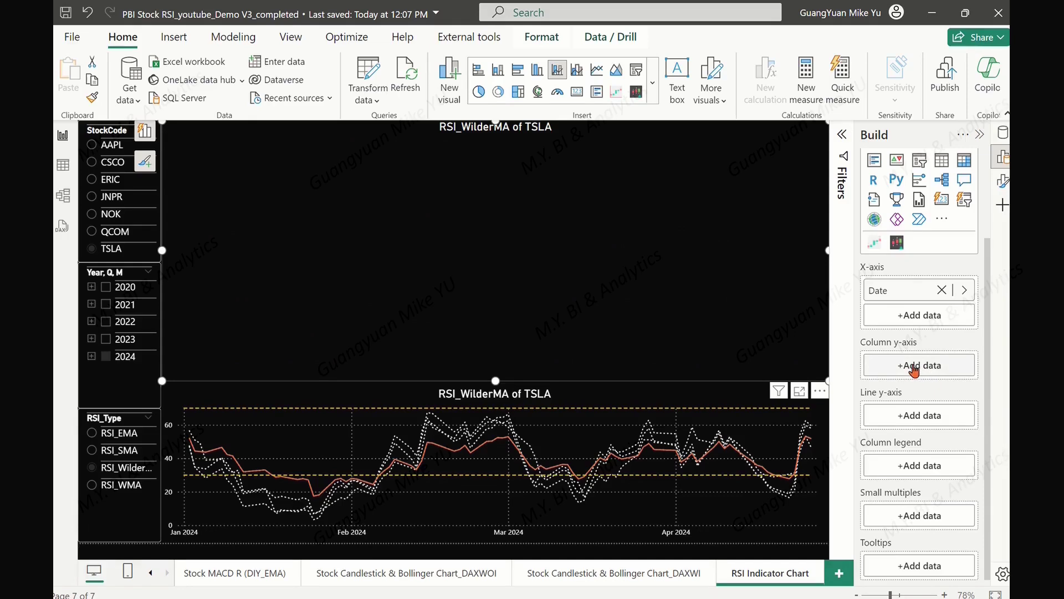
- Add the Candle_Bottom, Bearish_Candle and Bullish_Candle measures from myMeasures to the upper chart's column y-axis
{"action": "left_click", "coordinate": [701, 344]}
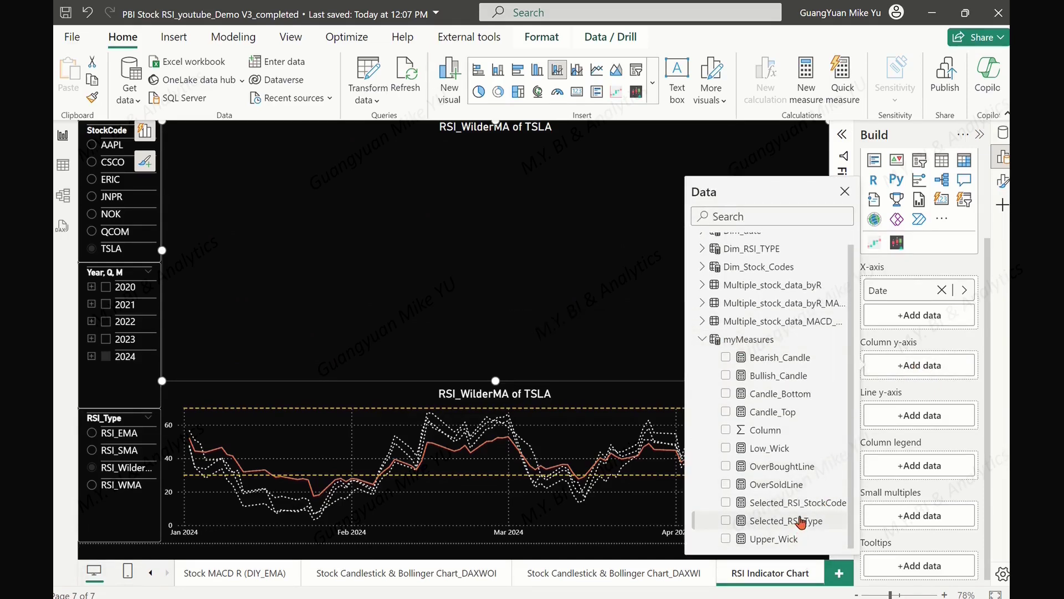
{"action": "left_click", "coordinate": [726, 394]}
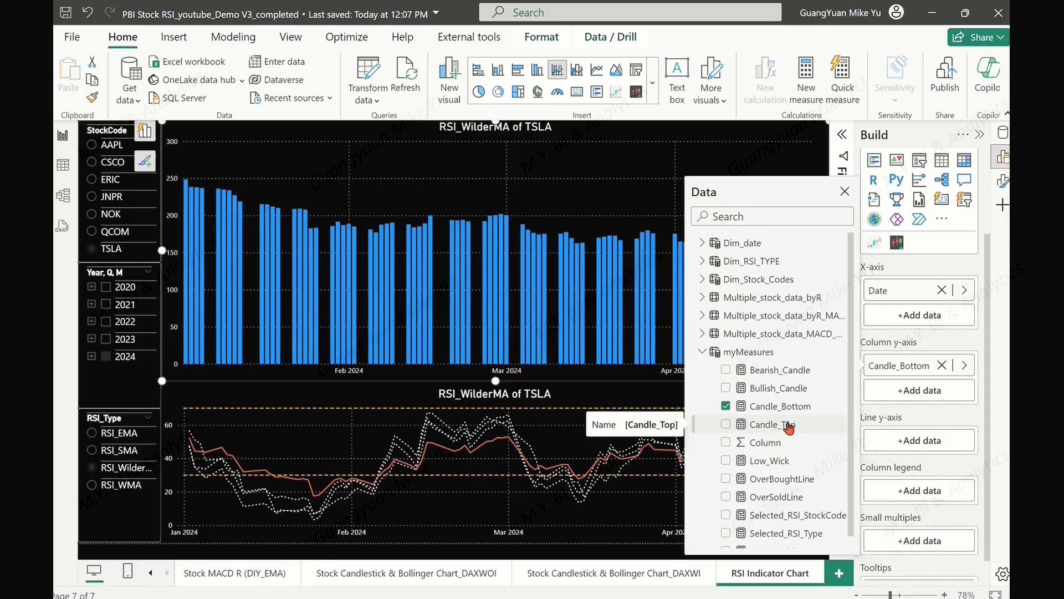
{"action": "scroll", "coordinate": [810, 408], "scroll_direction": "down", "scroll_amount": 1}
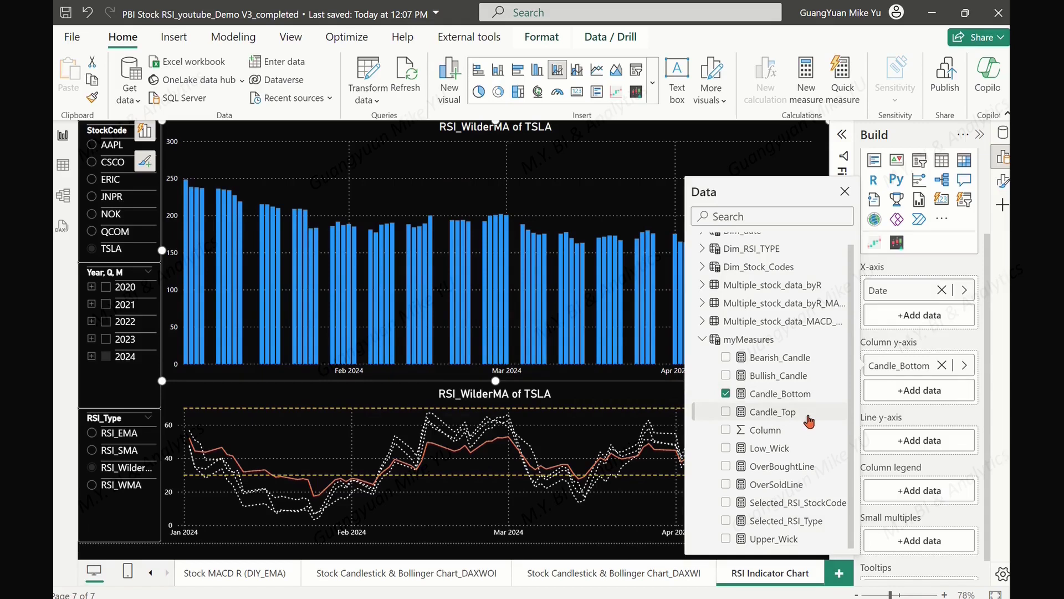
{"action": "left_click", "coordinate": [726, 357]}
{"action": "left_click", "coordinate": [725, 376]}
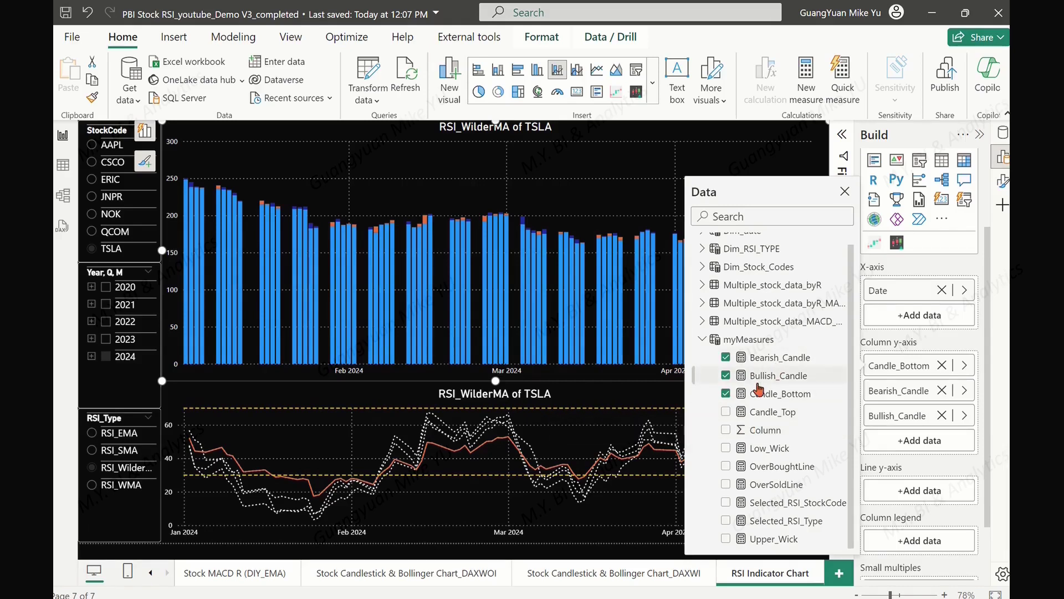
{"action": "left_click", "coordinate": [845, 191]}
- Review the upper chart's X-axis, Y-axis and secondary y-axis format settings
{"action": "left_click", "coordinate": [1002, 181]}
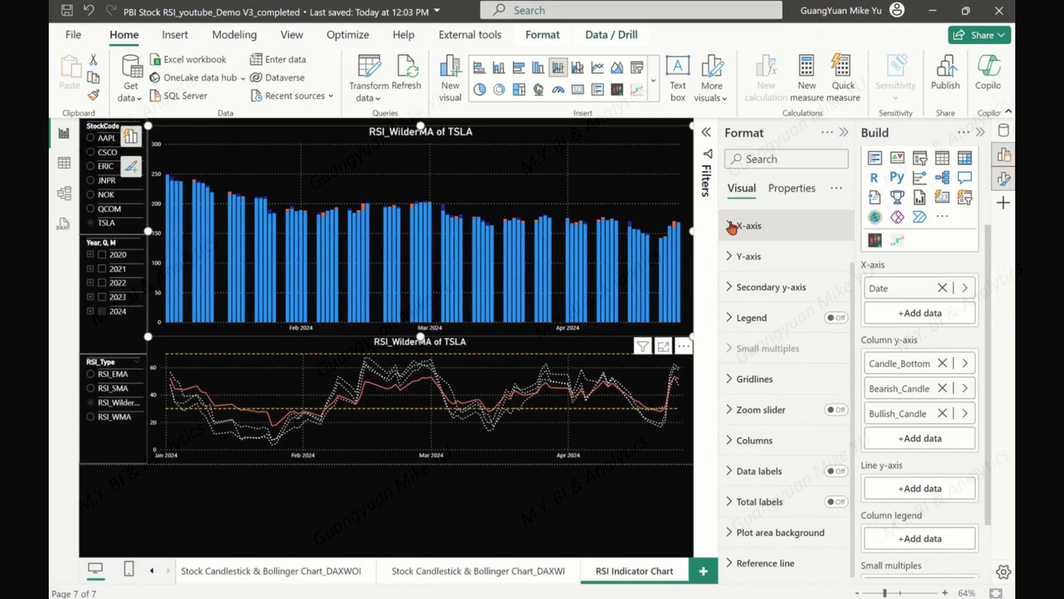
{"action": "left_click", "coordinate": [729, 229]}
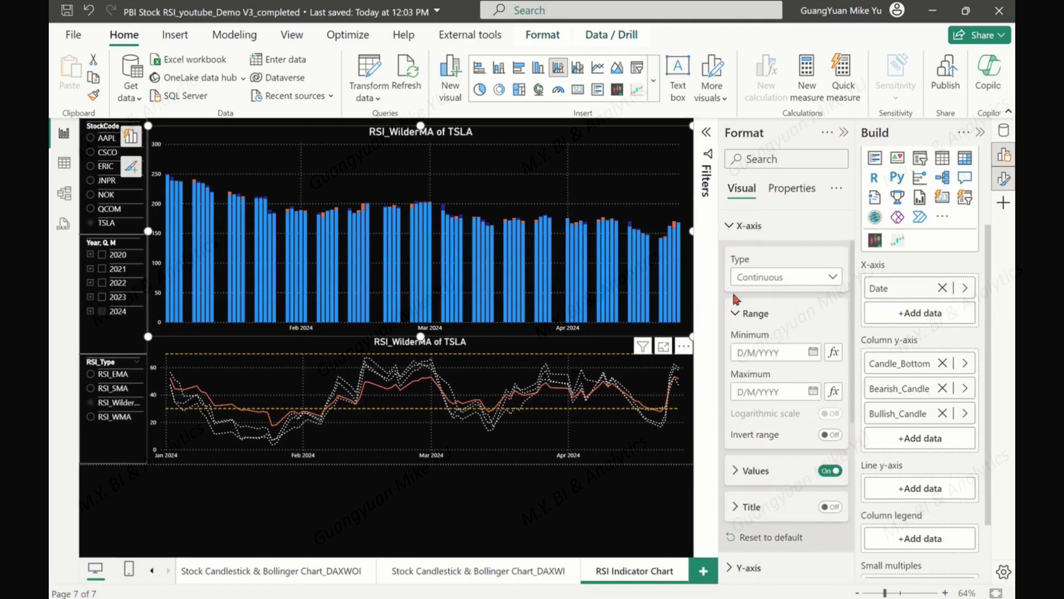
{"action": "left_click", "coordinate": [729, 227]}
{"action": "left_click", "coordinate": [731, 260]}
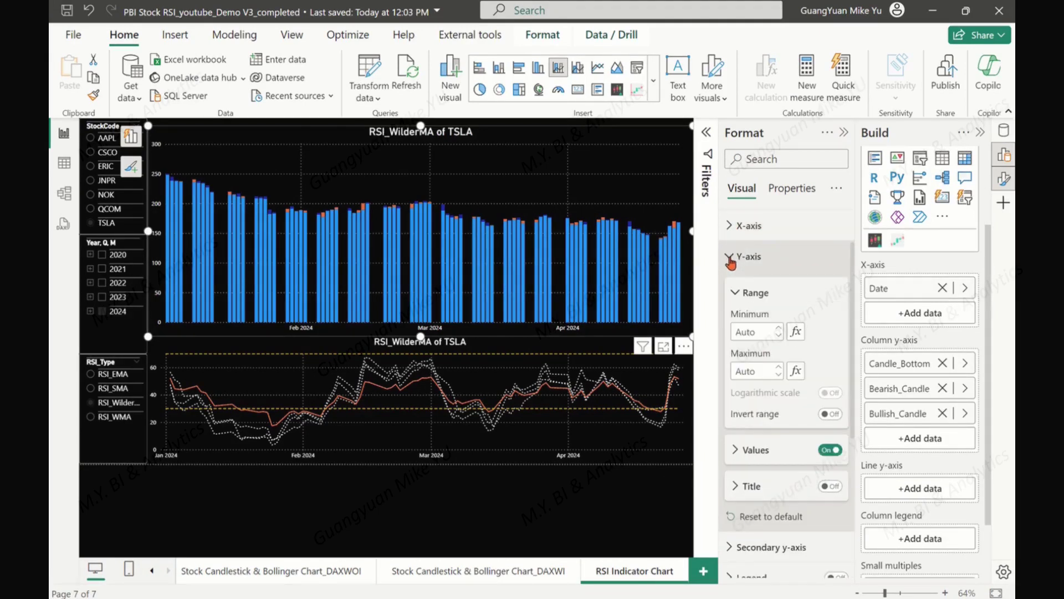
{"action": "left_click", "coordinate": [731, 257]}
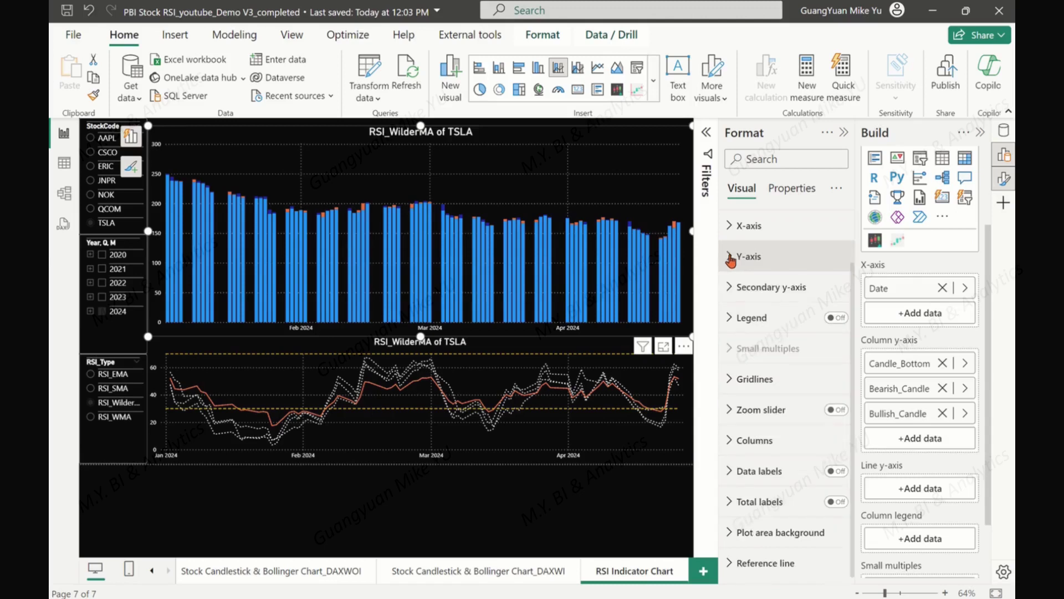
{"action": "left_click", "coordinate": [731, 288]}
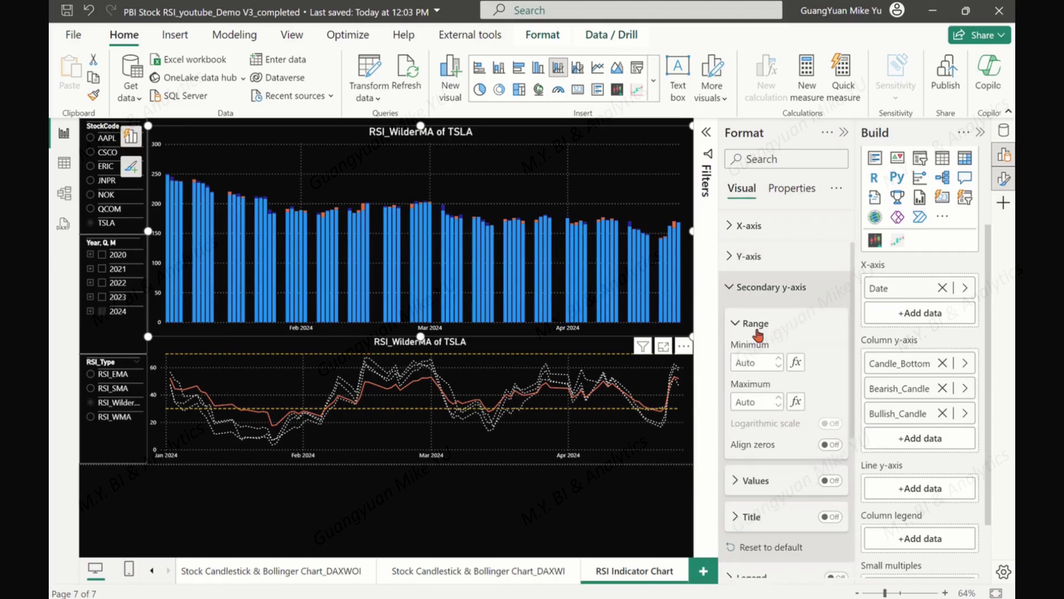
{"action": "left_click", "coordinate": [729, 290]}
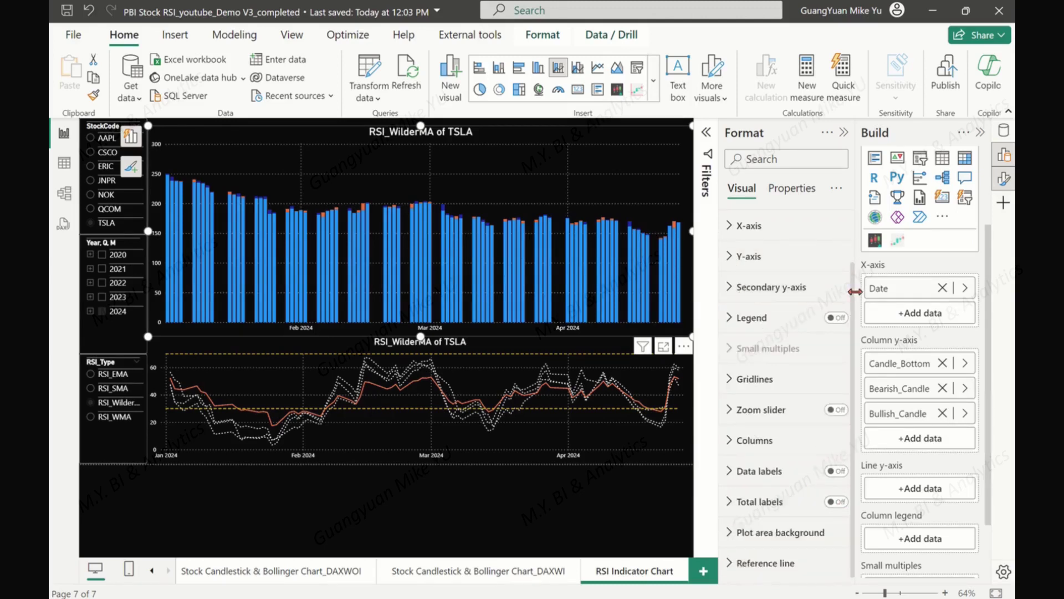
- Format the upper chart's Candle_Bottom columns with black color and 100% transparency
{"action": "left_click", "coordinate": [730, 441]}
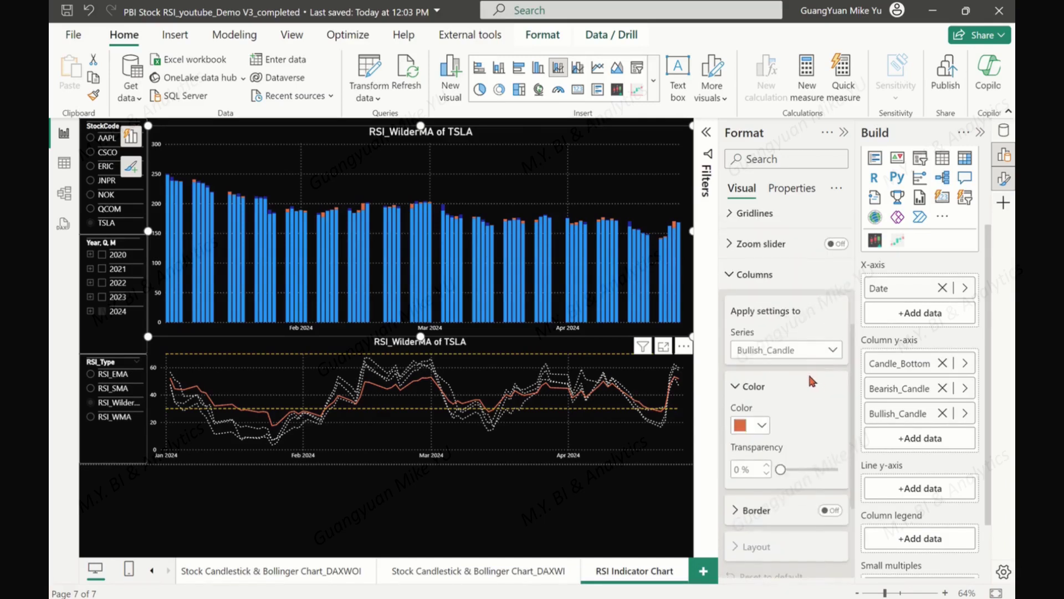
{"action": "left_click", "coordinate": [834, 350]}
{"action": "left_click", "coordinate": [779, 387]}
{"action": "left_click", "coordinate": [762, 425]}
{"action": "left_click", "coordinate": [770, 186]}
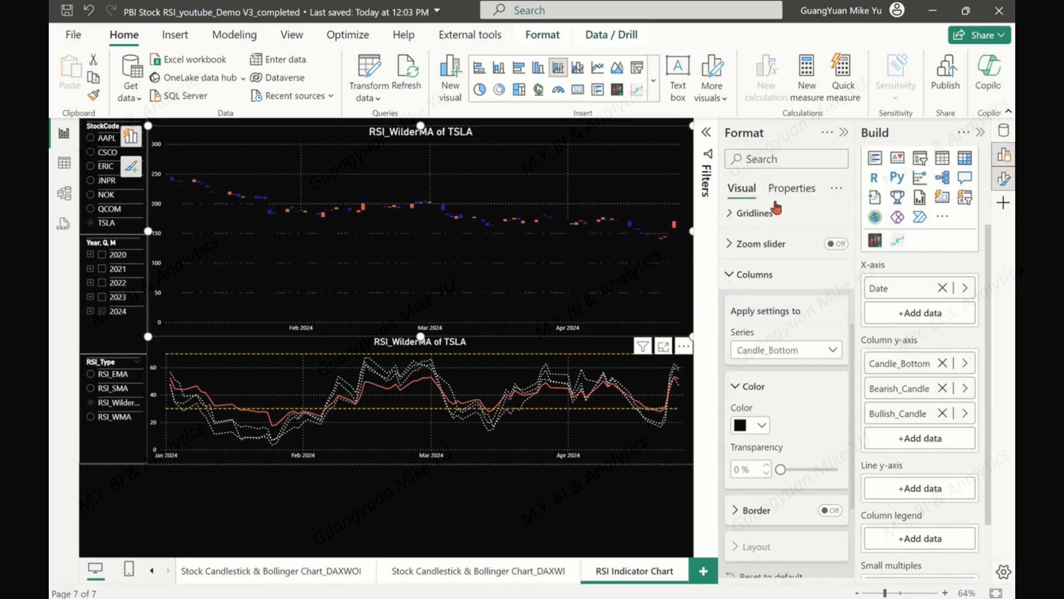
{"action": "left_click_drag", "start_coordinate": [786, 470], "coordinate": [838, 470]}
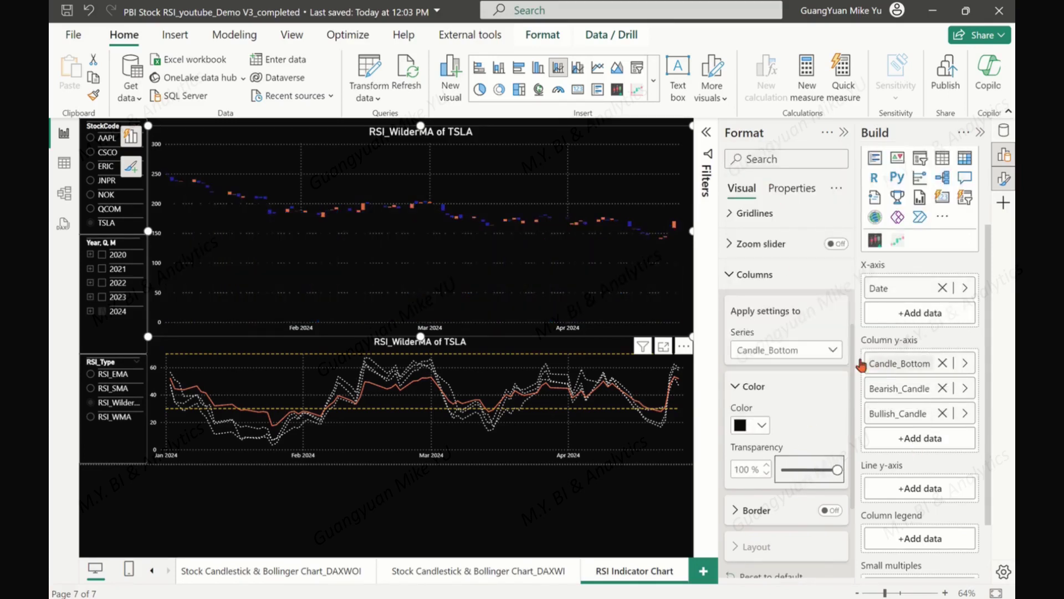
- Set the color of the Bearish_Candle columns to orange-red
{"action": "left_click", "coordinate": [833, 351]}
{"action": "left_click", "coordinate": [782, 405]}
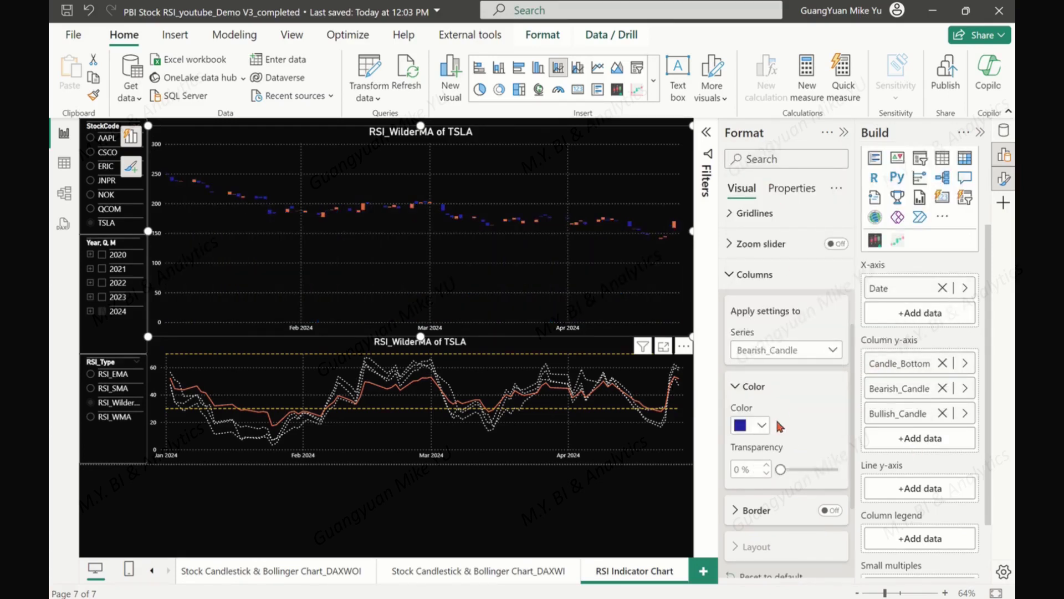
{"action": "left_click", "coordinate": [764, 427]}
{"action": "left_click", "coordinate": [776, 360]}
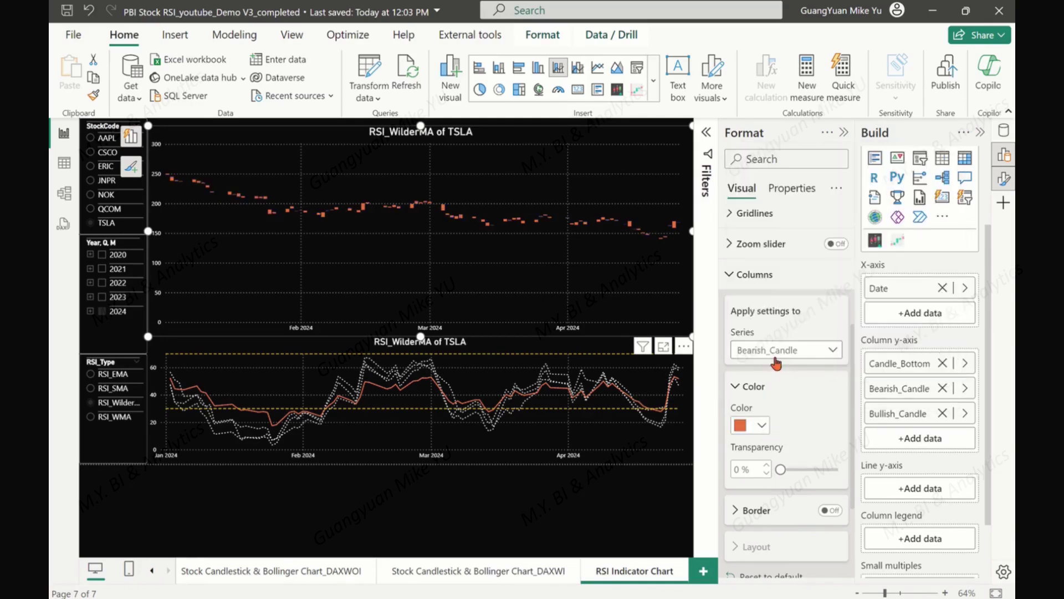
- Set the color of the Bullish_Candle columns to green and close the column settings
{"action": "left_click", "coordinate": [841, 354]}
{"action": "left_click", "coordinate": [800, 402]}
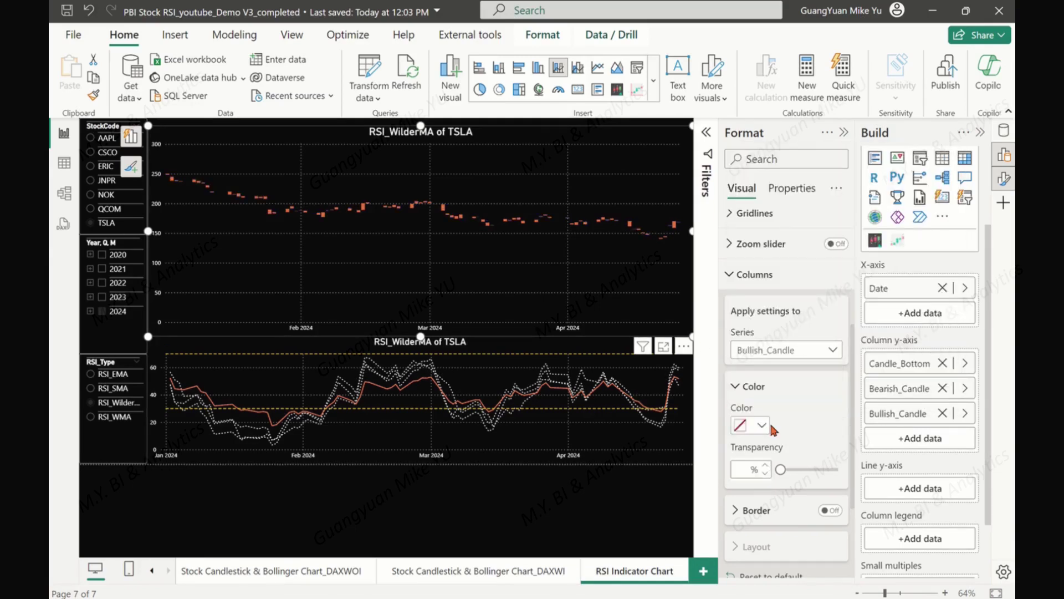
{"action": "left_click", "coordinate": [764, 427]}
{"action": "left_click", "coordinate": [795, 358]}
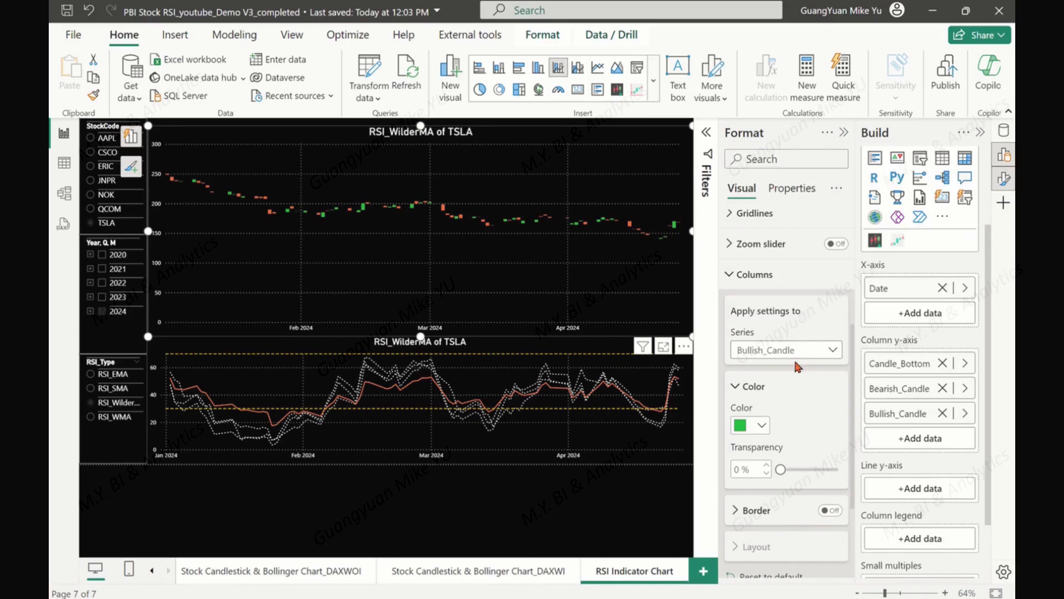
{"action": "left_click", "coordinate": [729, 278]}
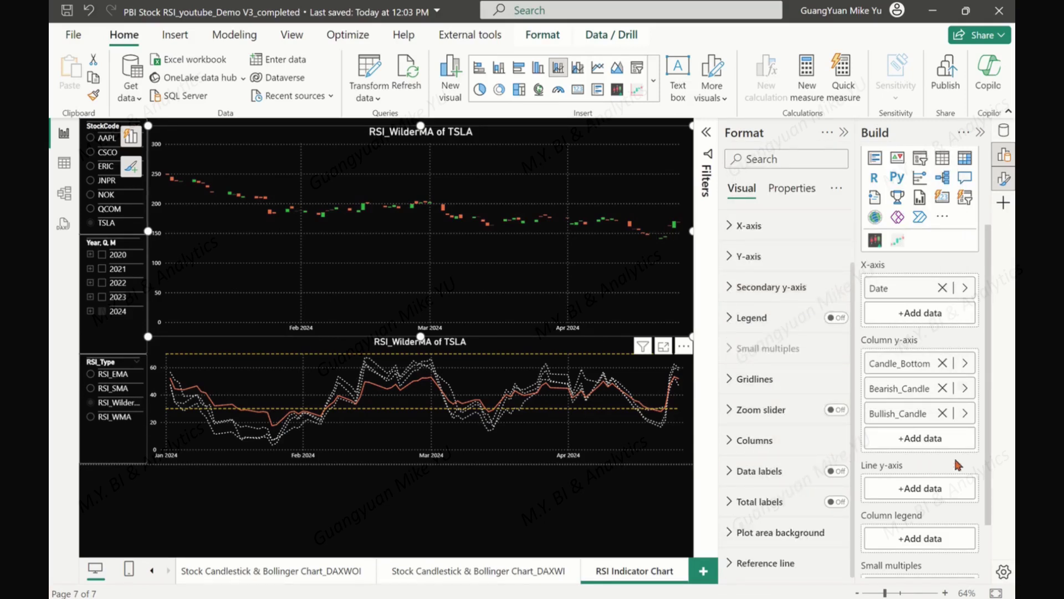
- Add Close, Lower_Band_DAX_WI, Middel_Band_DAX_WI and Upper_Band_DAX_WI from the Multiple_stock_data_MACD_EMADIY table to the upper chart's line y-axis
{"action": "scroll", "coordinate": [993, 350], "scroll_direction": "down", "scroll_amount": 3}
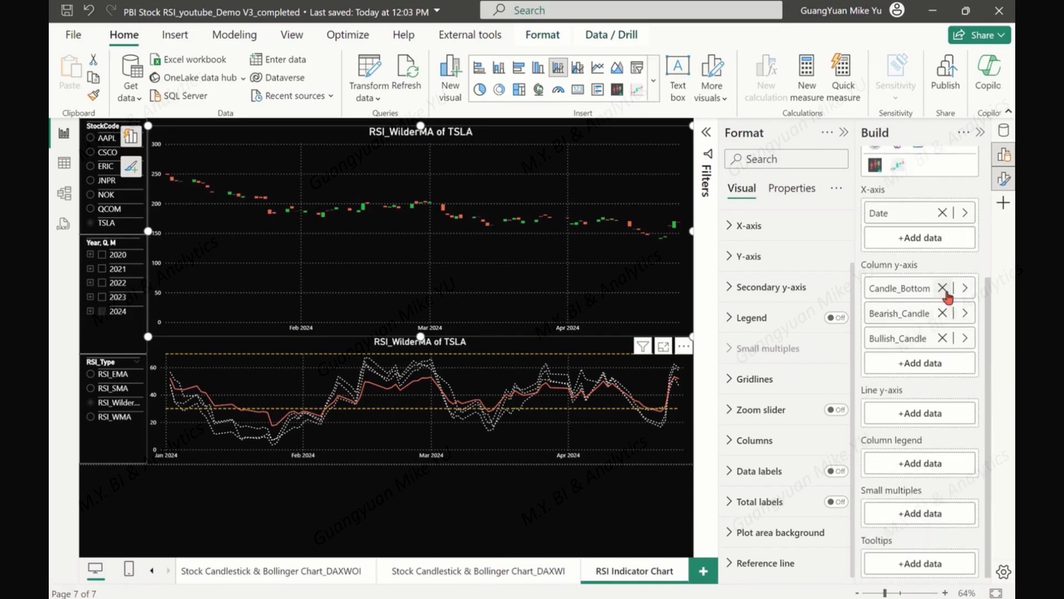
{"action": "left_click", "coordinate": [912, 413]}
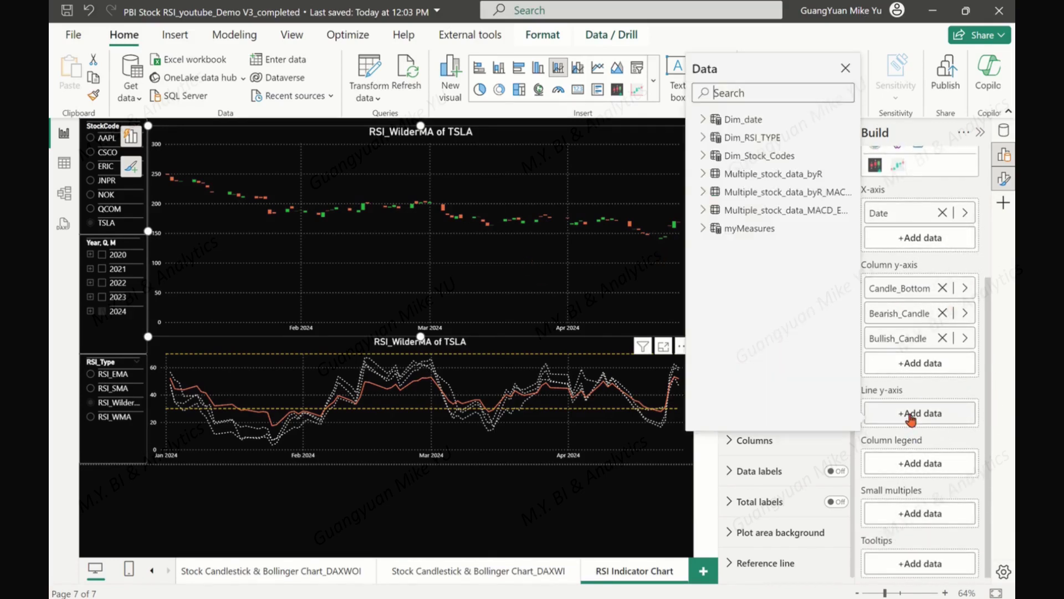
{"action": "left_click", "coordinate": [704, 211]}
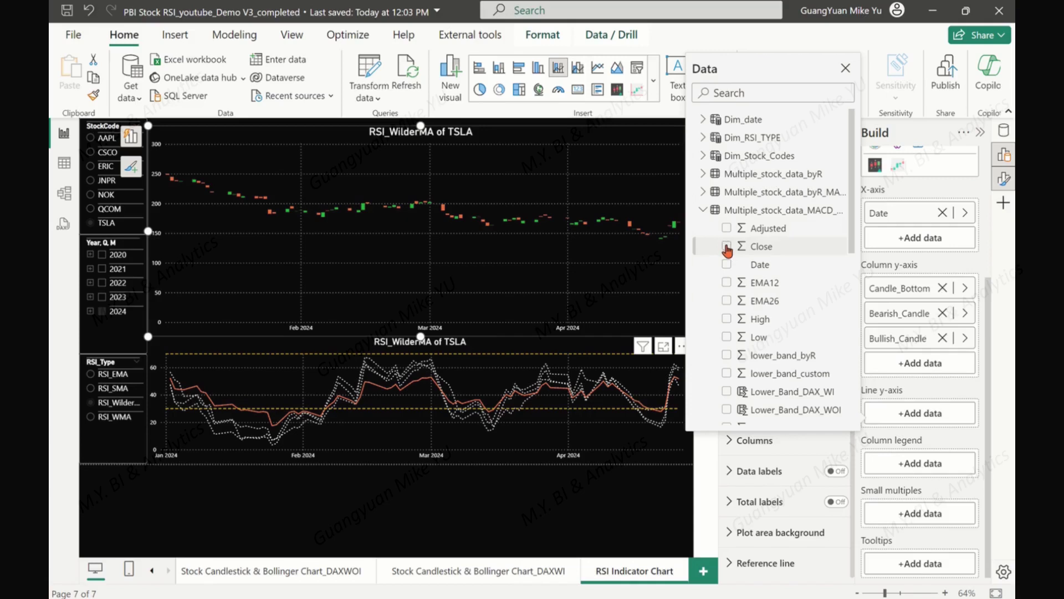
{"action": "left_click", "coordinate": [727, 246]}
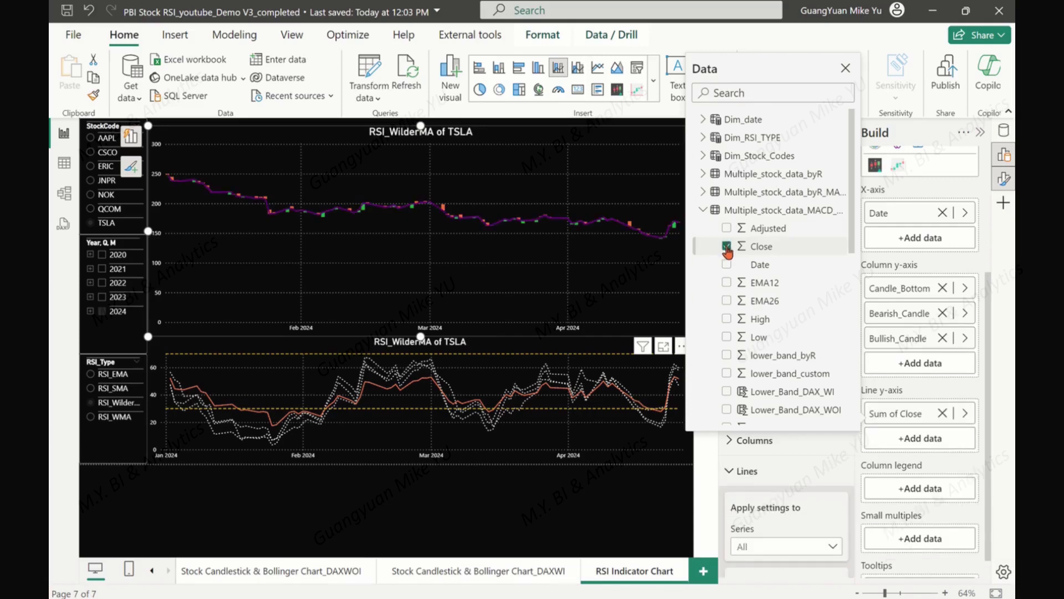
{"action": "left_click", "coordinate": [727, 391]}
{"action": "left_click_drag", "start_coordinate": [855, 236], "coordinate": [852, 376]}
{"action": "left_click", "coordinate": [727, 160]}
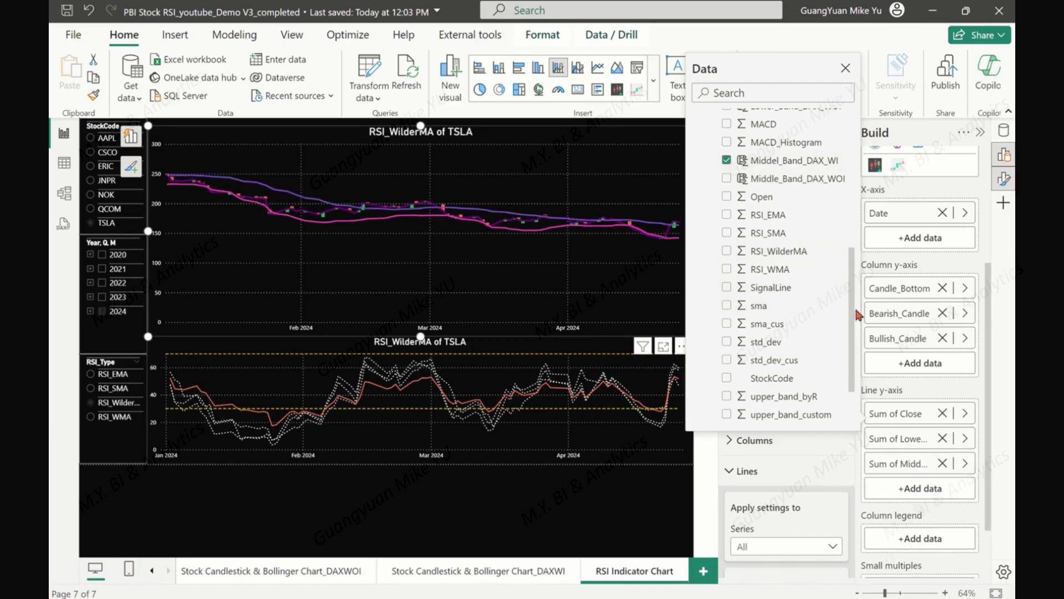
{"action": "left_click_drag", "start_coordinate": [855, 308], "coordinate": [856, 343]}
{"action": "left_click", "coordinate": [727, 361]}
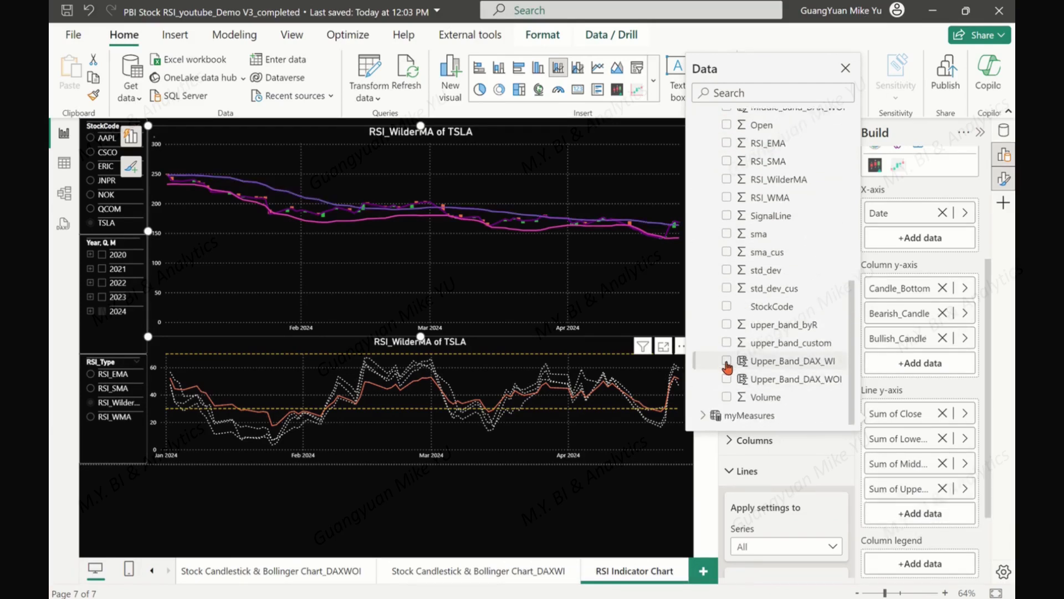
{"action": "left_click", "coordinate": [846, 70]}
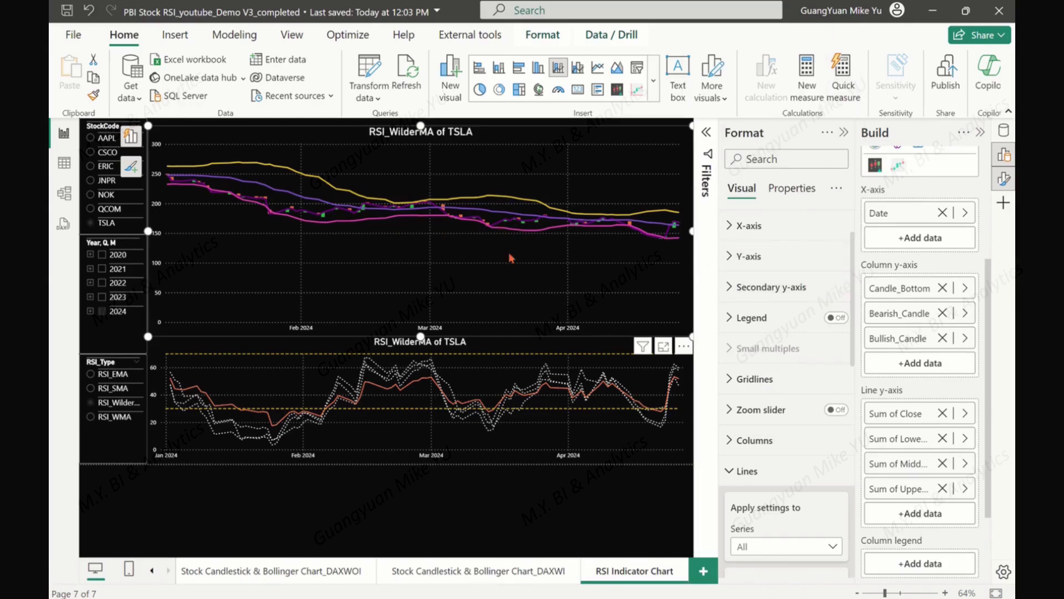
- Base the minimum of the upper chart's Y-axis range on the Minimum of Lower_Band_DAX_WI
{"action": "left_click", "coordinate": [730, 256]}
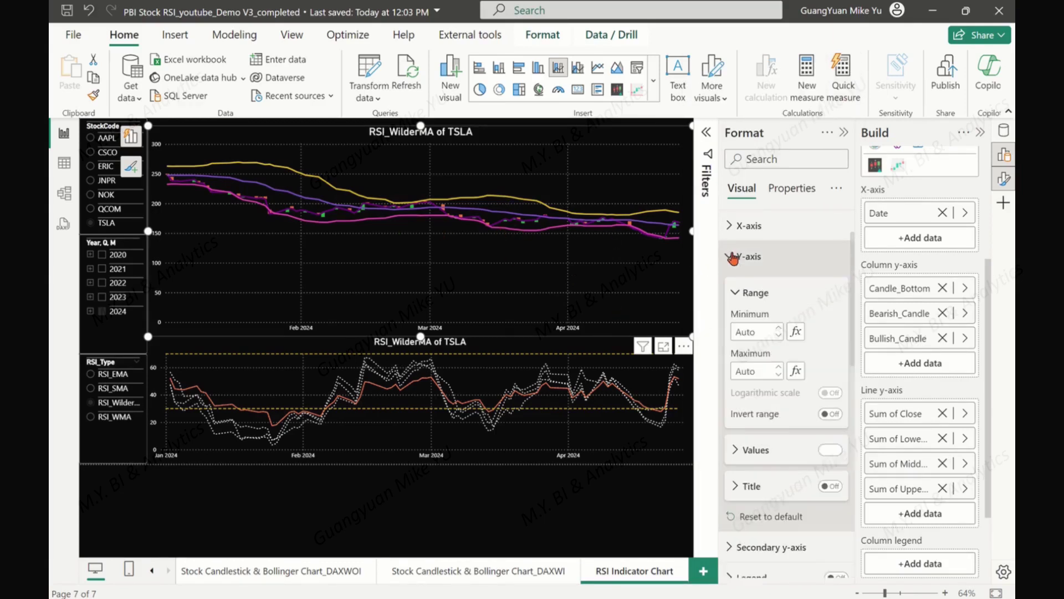
{"action": "left_click", "coordinate": [796, 332]}
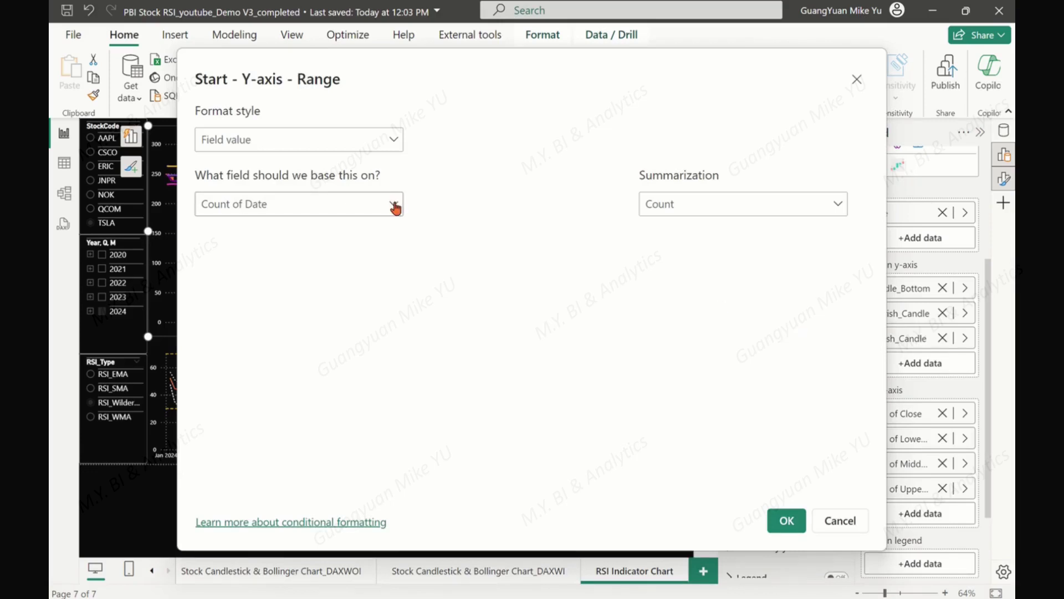
{"action": "left_click", "coordinate": [392, 208]}
{"action": "left_click", "coordinate": [210, 347]}
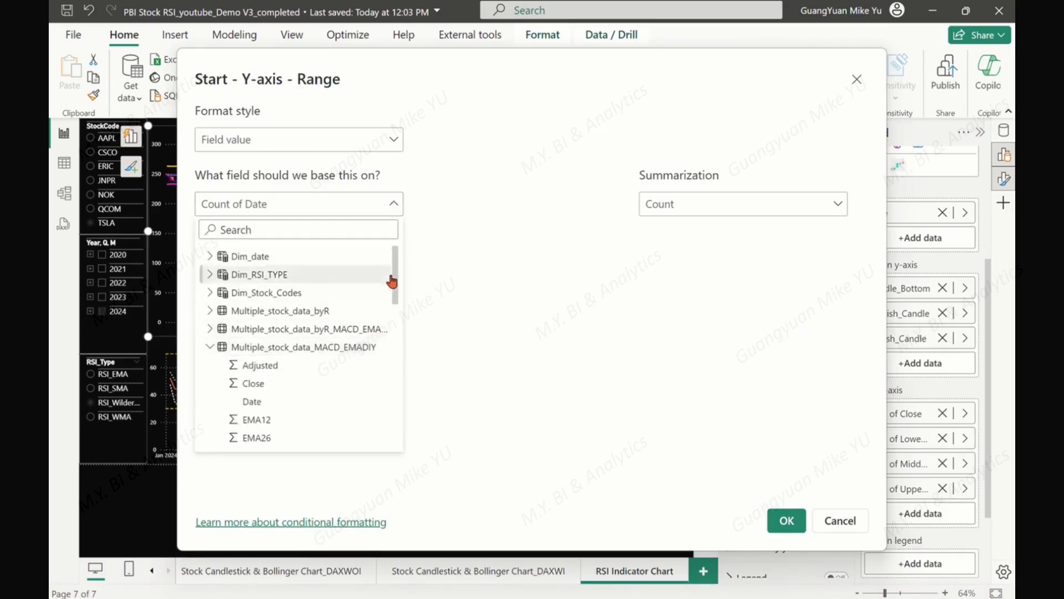
{"action": "scroll", "coordinate": [397, 279], "scroll_direction": "down", "scroll_amount": 1}
{"action": "left_click_drag", "start_coordinate": [397, 279], "coordinate": [390, 330]}
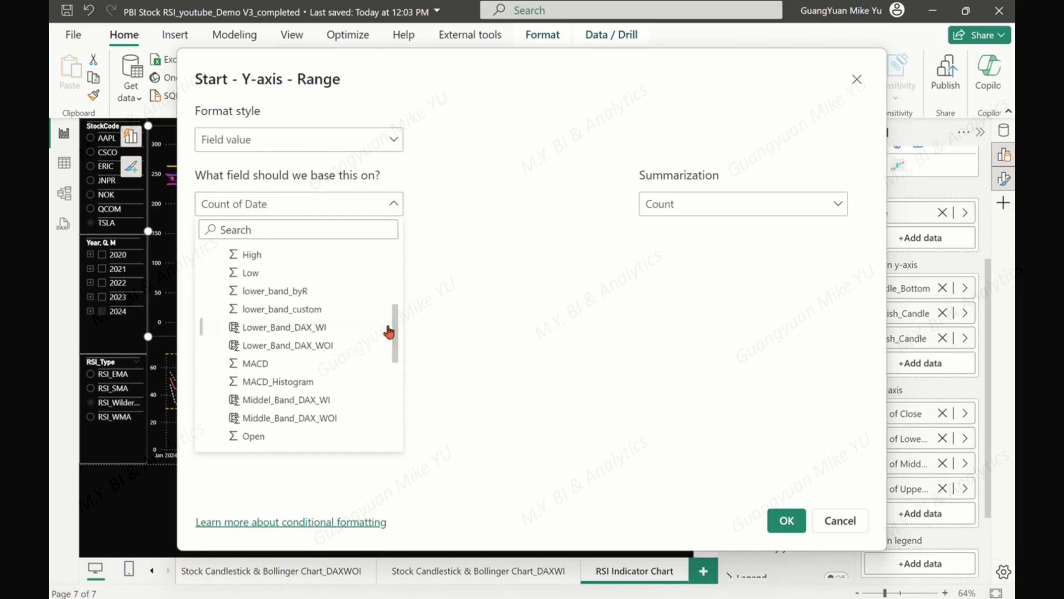
{"action": "left_click", "coordinate": [291, 327]}
{"action": "left_click", "coordinate": [836, 205]}
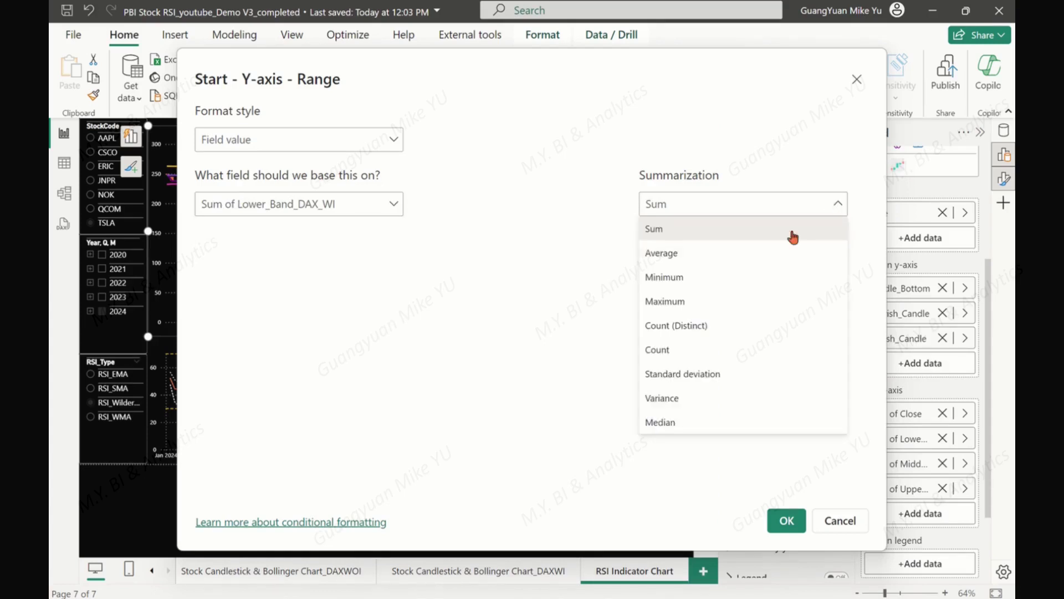
{"action": "left_click", "coordinate": [663, 279]}
{"action": "left_click", "coordinate": [779, 518]}
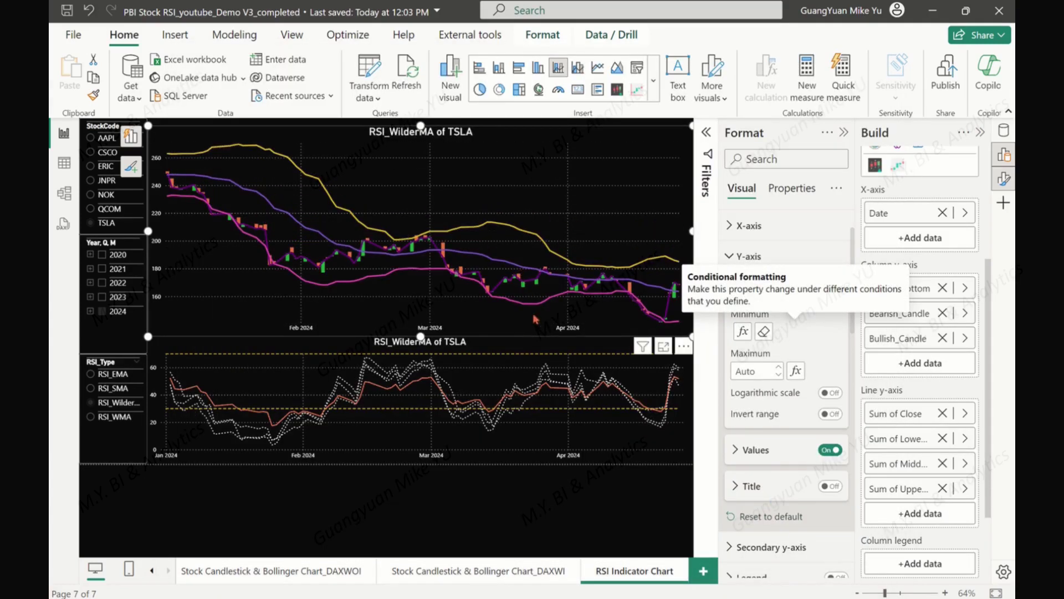
- Base the maximum of the upper chart's Y-axis range on the Maximum of Upper_Band_DAX_WI and collapse the Y-axis settings
{"action": "left_click", "coordinate": [796, 371]}
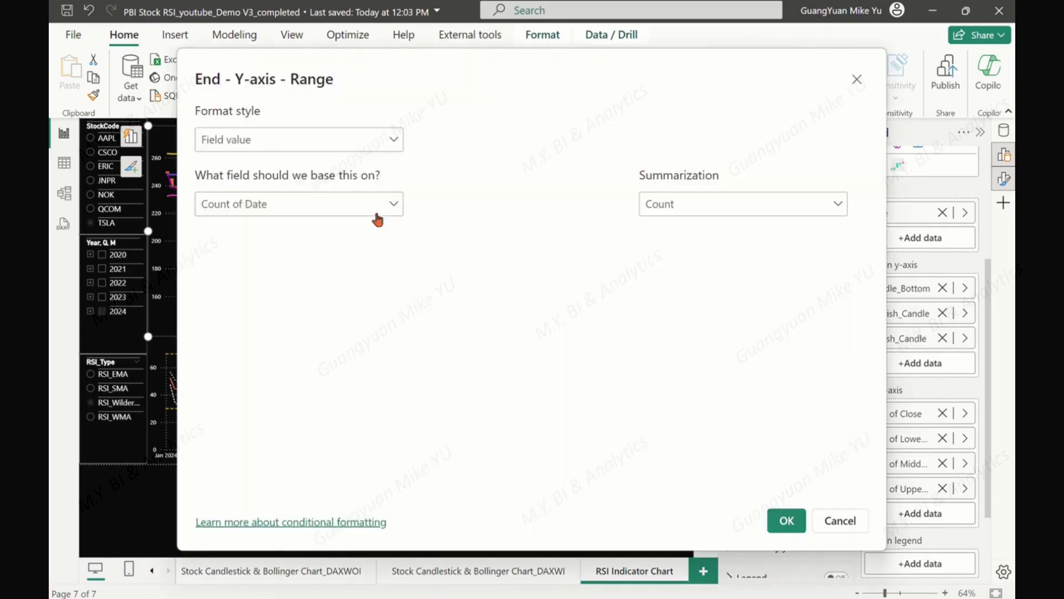
{"action": "left_click", "coordinate": [394, 208]}
{"action": "left_click", "coordinate": [210, 341]}
{"action": "scroll", "coordinate": [397, 275], "scroll_direction": "down", "scroll_amount": 1}
{"action": "left_click_drag", "start_coordinate": [397, 274], "coordinate": [394, 417]}
{"action": "left_click", "coordinate": [290, 385]}
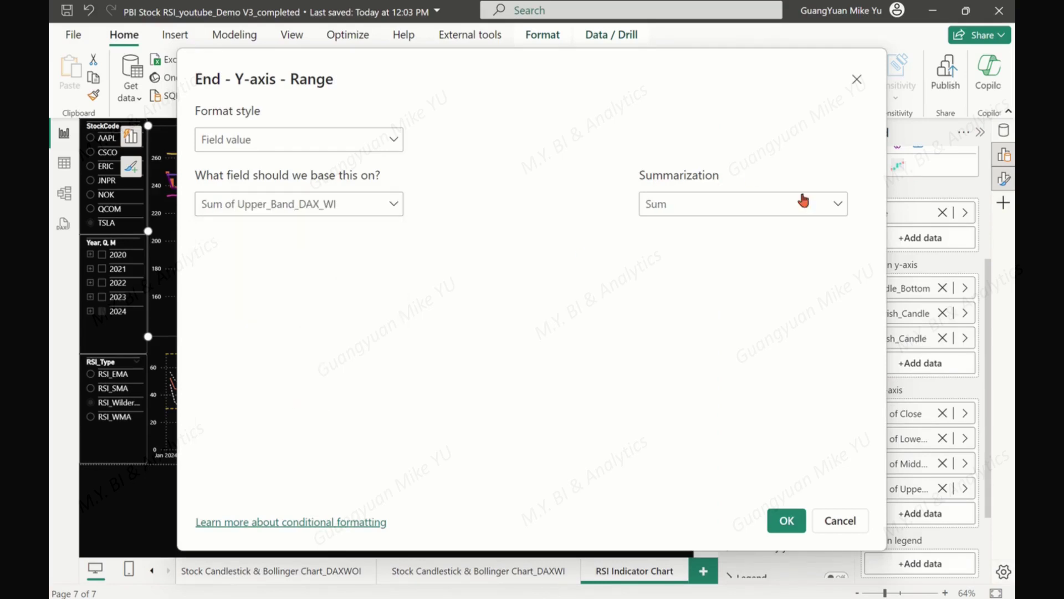
{"action": "left_click", "coordinate": [838, 204]}
{"action": "left_click", "coordinate": [657, 302]}
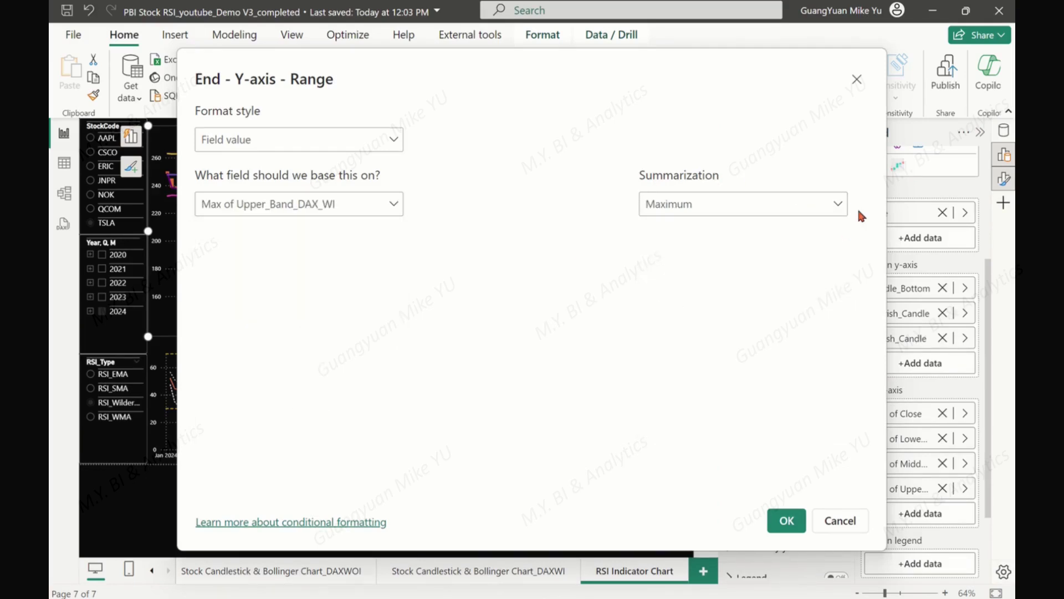
{"action": "left_click", "coordinate": [785, 521]}
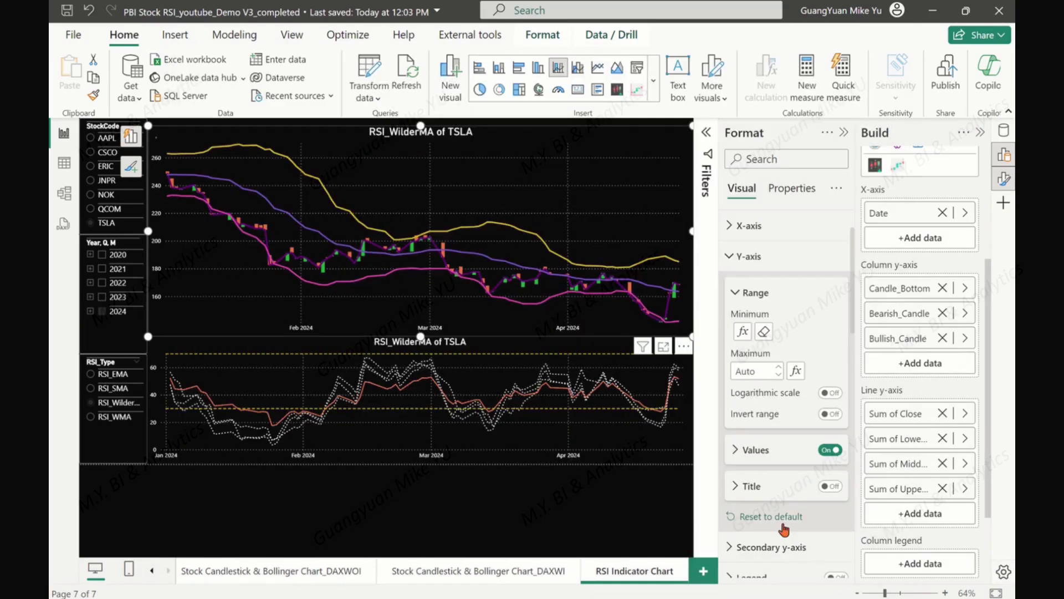
{"action": "left_click", "coordinate": [730, 256]}
- Change the aggregation of the upper chart's four line y-axis fields, Close and the lower, middle and upper bands, to Average
{"action": "scroll", "coordinate": [851, 299], "scroll_direction": "down", "scroll_amount": 2}
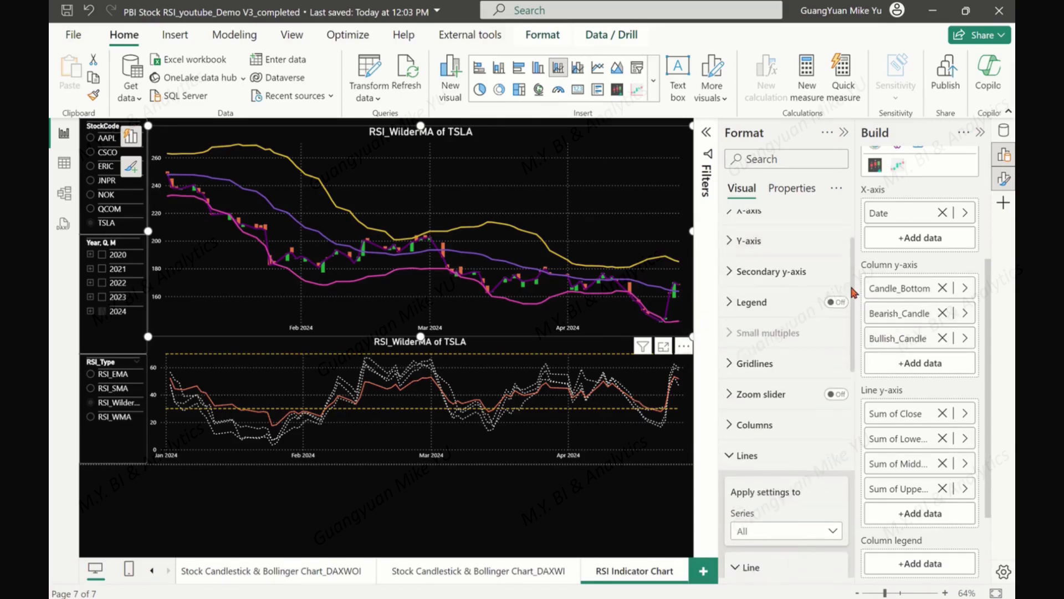
{"action": "right_click", "coordinate": [889, 414]}
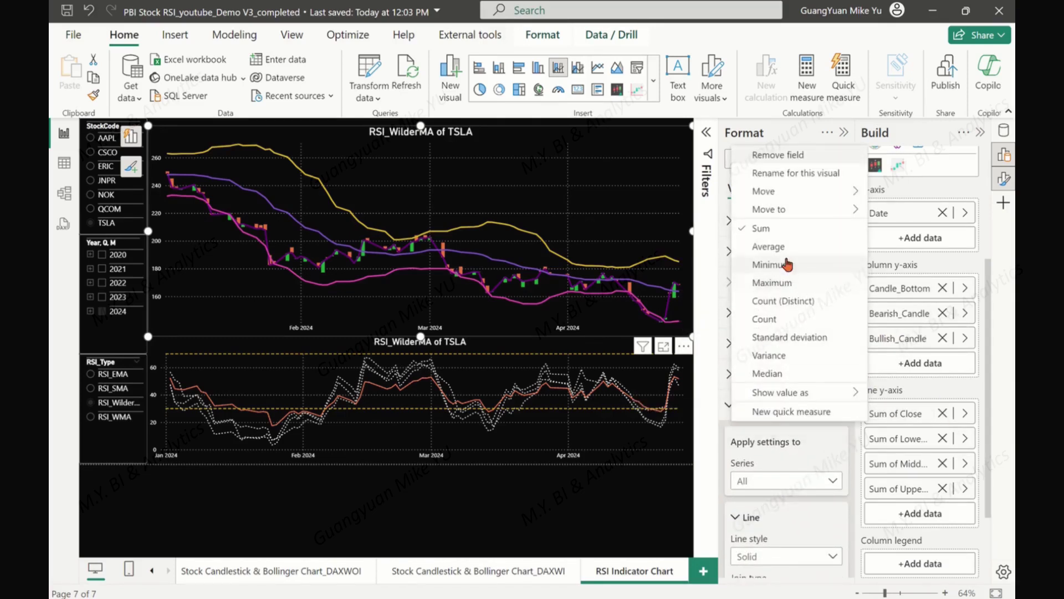
{"action": "left_click", "coordinate": [771, 247]}
{"action": "right_click", "coordinate": [889, 438]}
{"action": "left_click", "coordinate": [783, 279]}
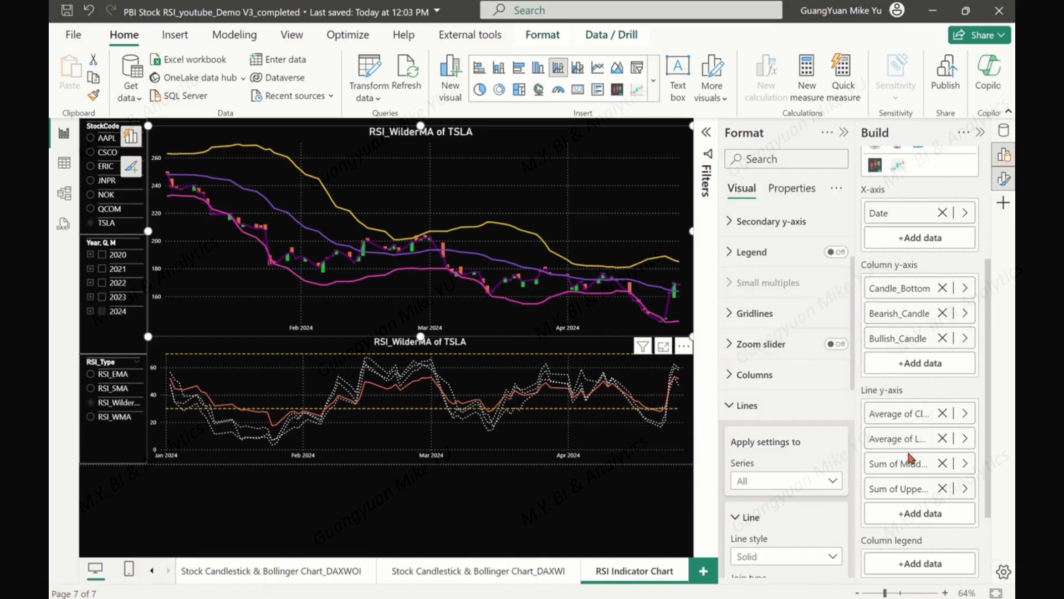
{"action": "right_click", "coordinate": [898, 465]}
{"action": "left_click", "coordinate": [771, 293]}
{"action": "right_click", "coordinate": [898, 489]}
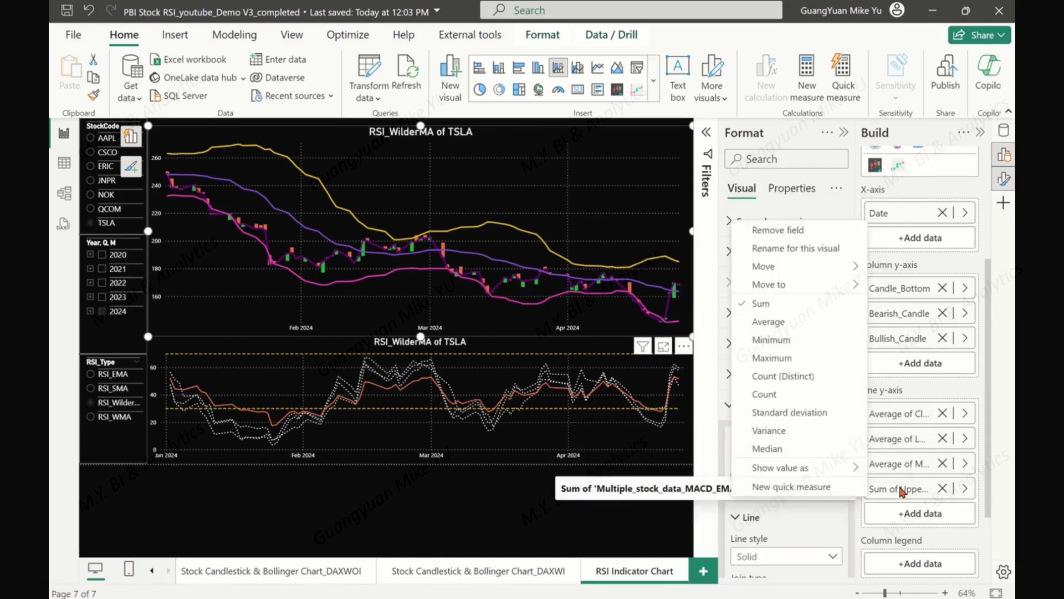
{"action": "left_click", "coordinate": [771, 324]}
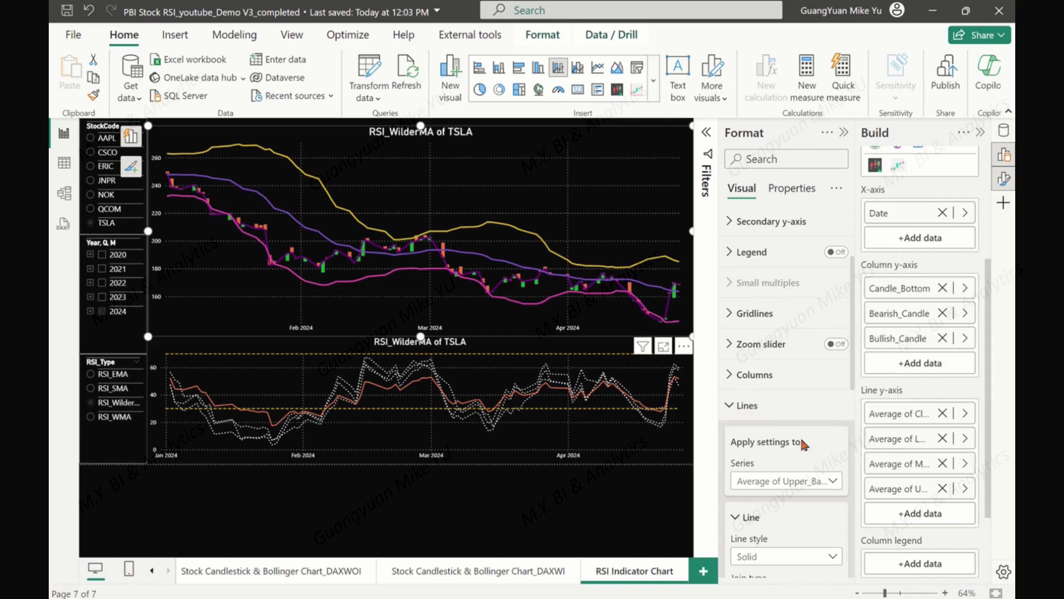
- Format the Average of Close line with a width of 1 px and a light gray color
{"action": "left_click_drag", "start_coordinate": [850, 316], "coordinate": [846, 364]}
{"action": "scroll", "coordinate": [846, 365], "scroll_direction": "down", "scroll_amount": 1}
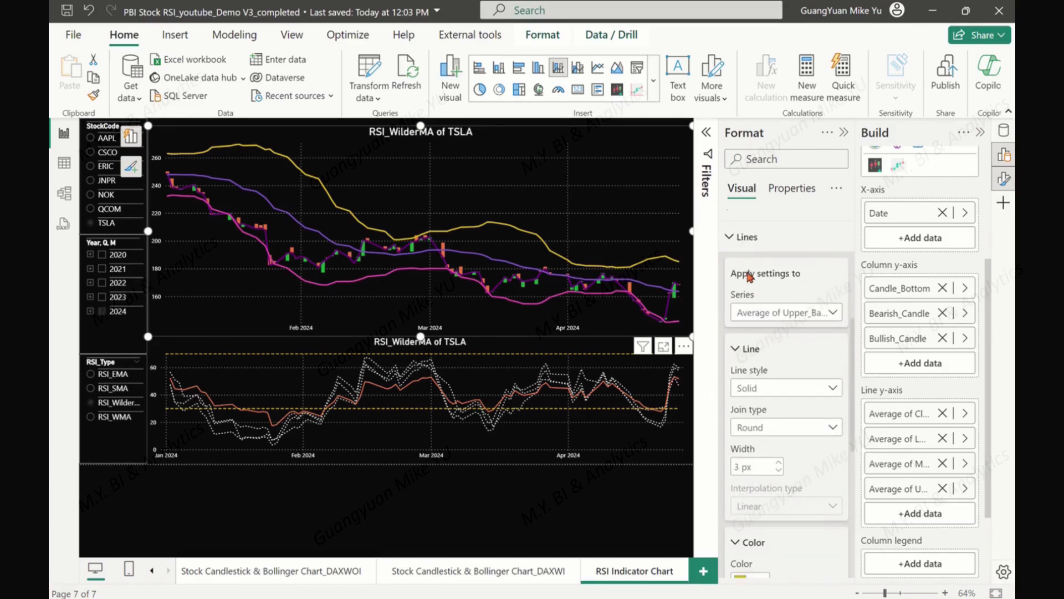
{"action": "left_click", "coordinate": [833, 313]}
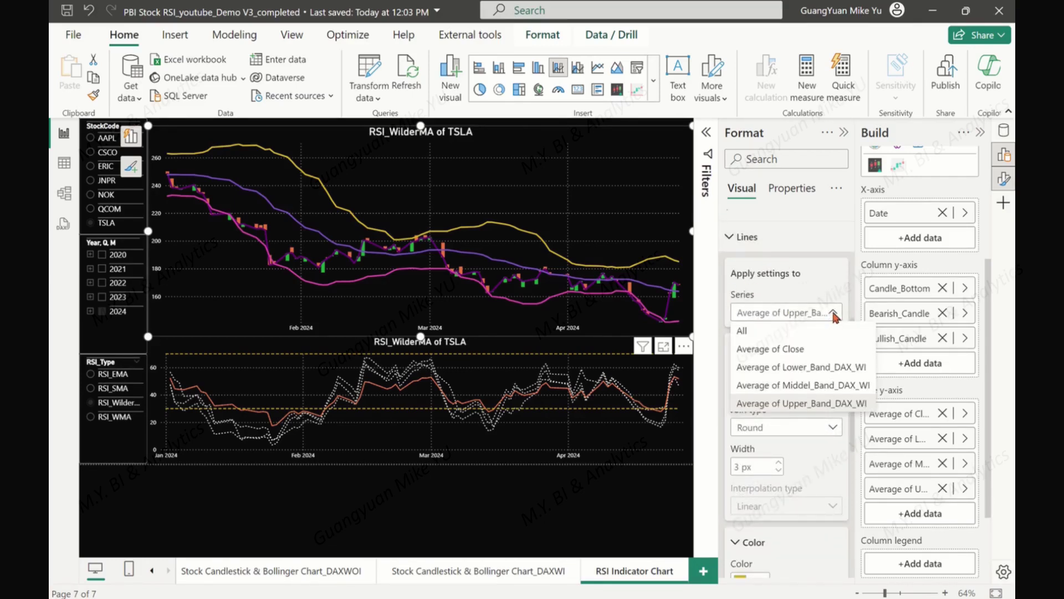
{"action": "left_click", "coordinate": [787, 353]}
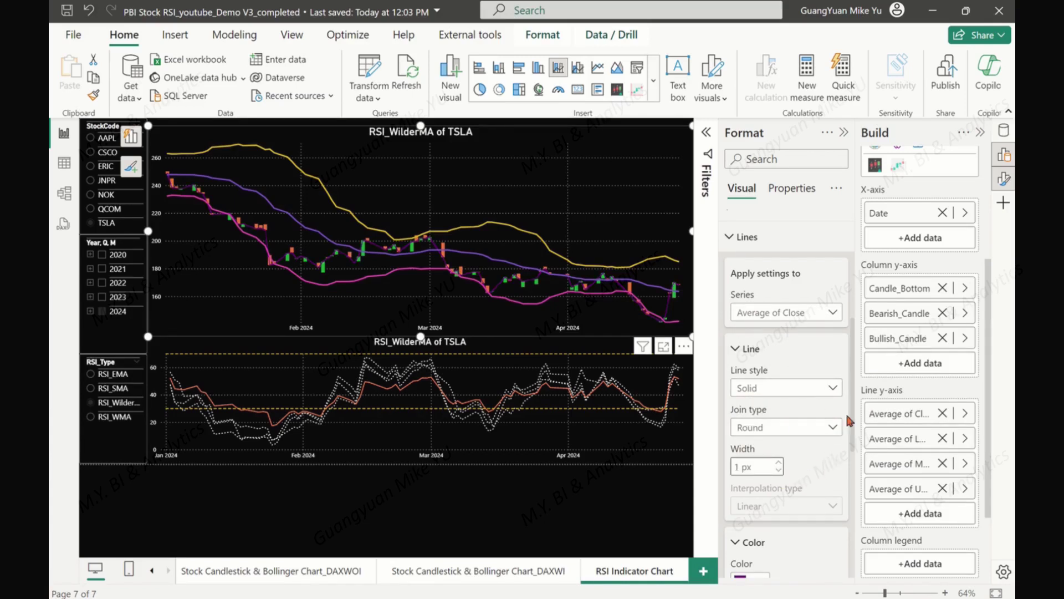
{"action": "left_click_drag", "start_coordinate": [853, 410], "coordinate": [850, 465]}
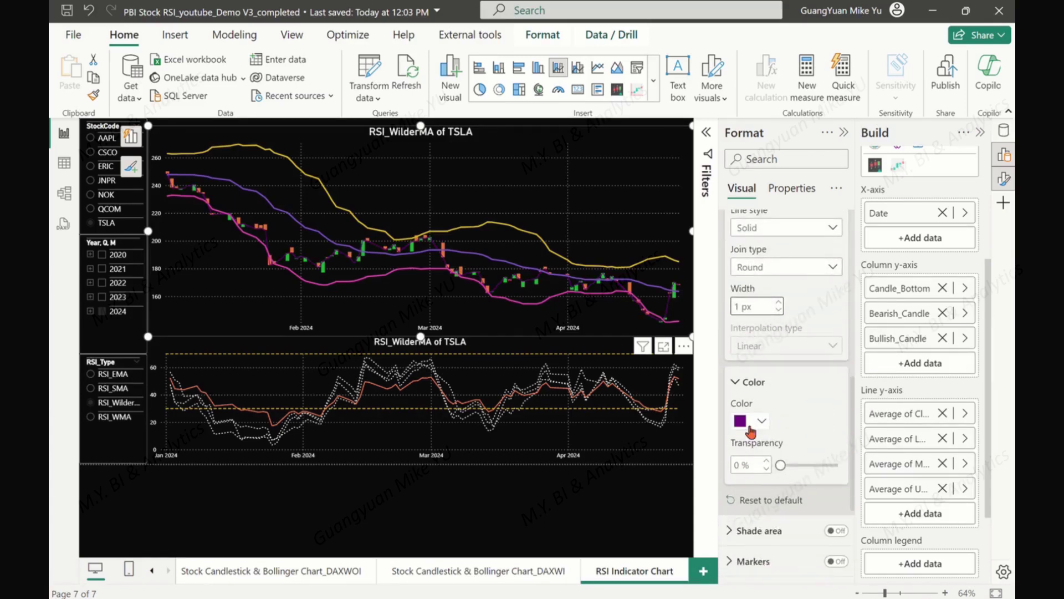
{"action": "left_click", "coordinate": [762, 422]}
{"action": "left_click", "coordinate": [751, 214]}
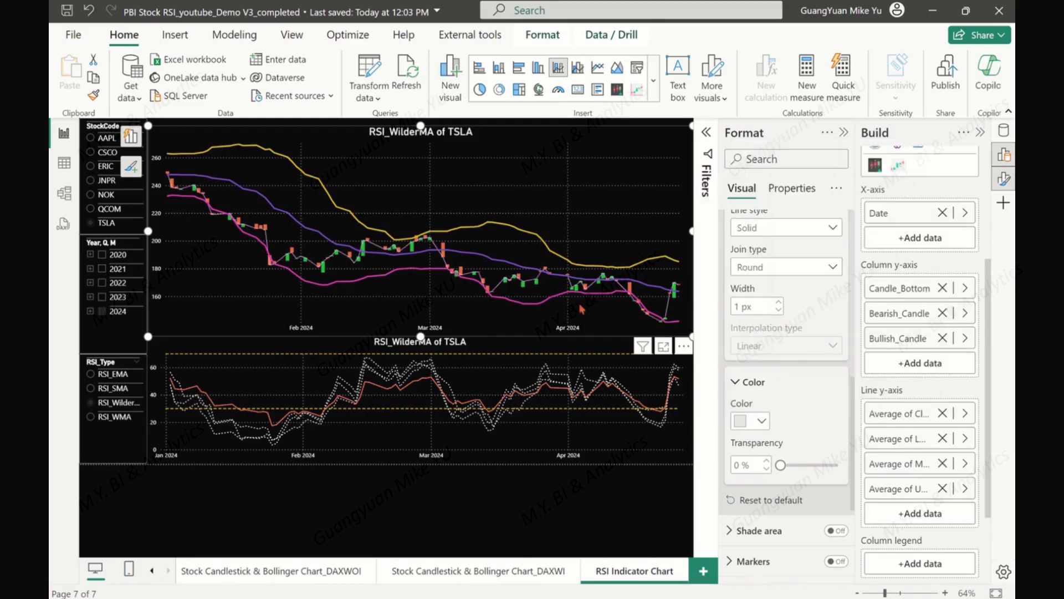
- Format the Average of Lower_Band_DAX_WI line with a width of 1 px and a yellow color
{"action": "left_click_drag", "start_coordinate": [853, 393], "coordinate": [850, 327]}
{"action": "left_click", "coordinate": [836, 321]}
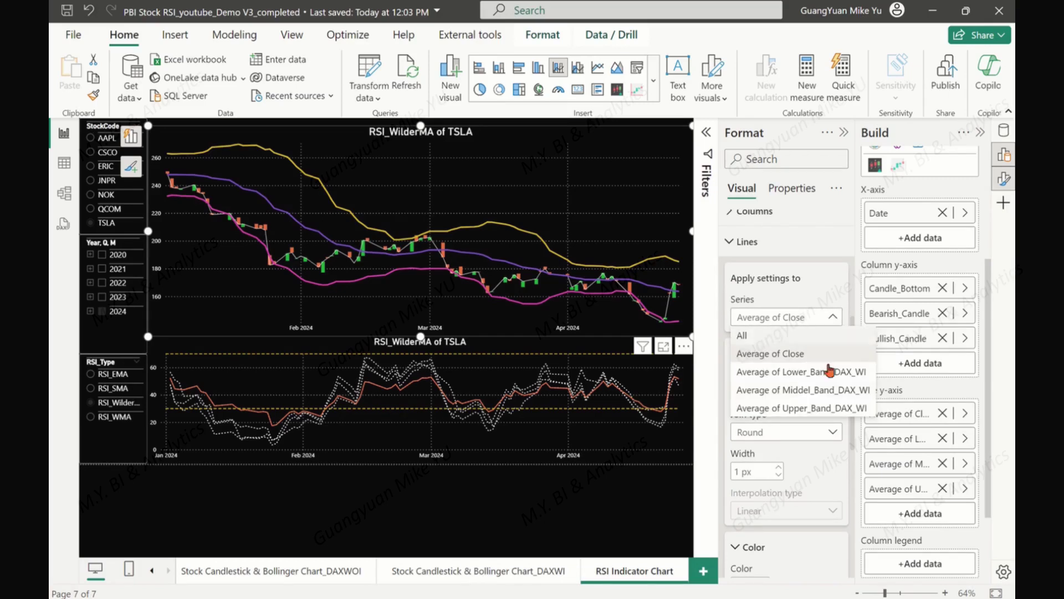
{"action": "left_click", "coordinate": [836, 374]}
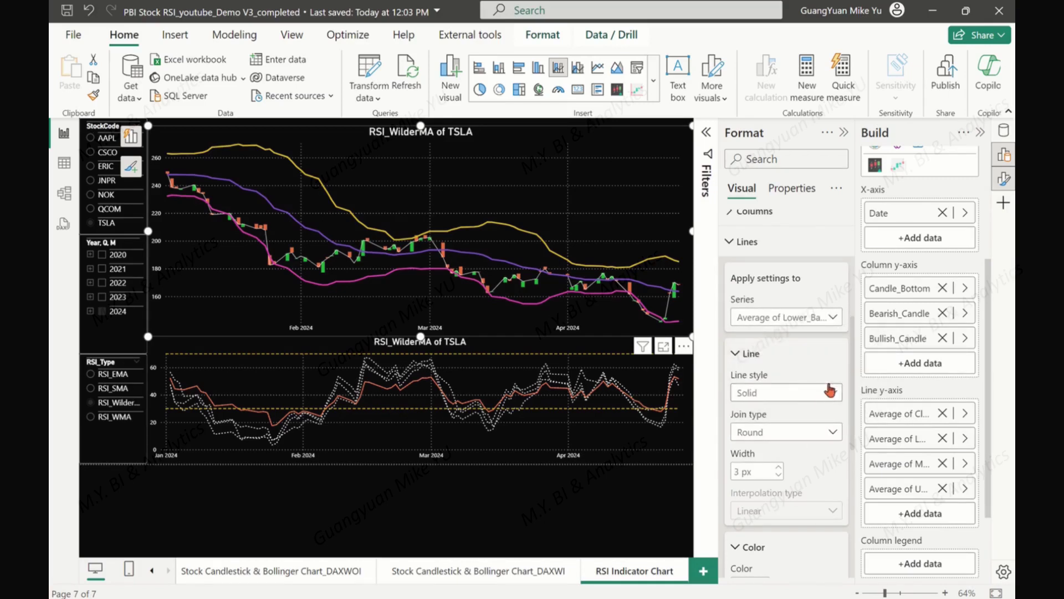
{"action": "left_click", "coordinate": [779, 475]}
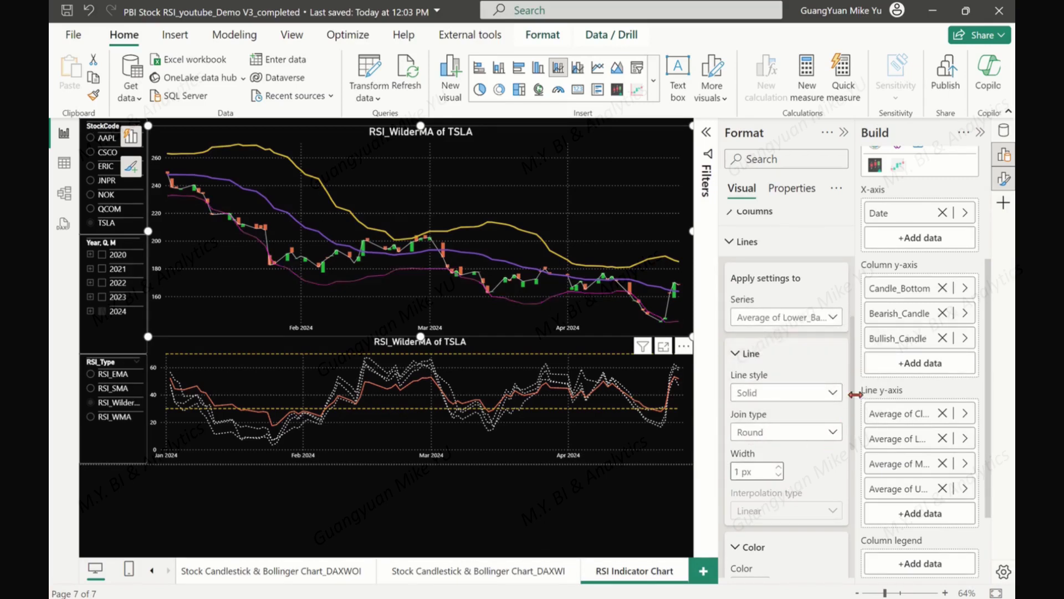
{"action": "scroll", "coordinate": [855, 399], "scroll_direction": "down", "scroll_amount": 3}
{"action": "left_click", "coordinate": [764, 397]}
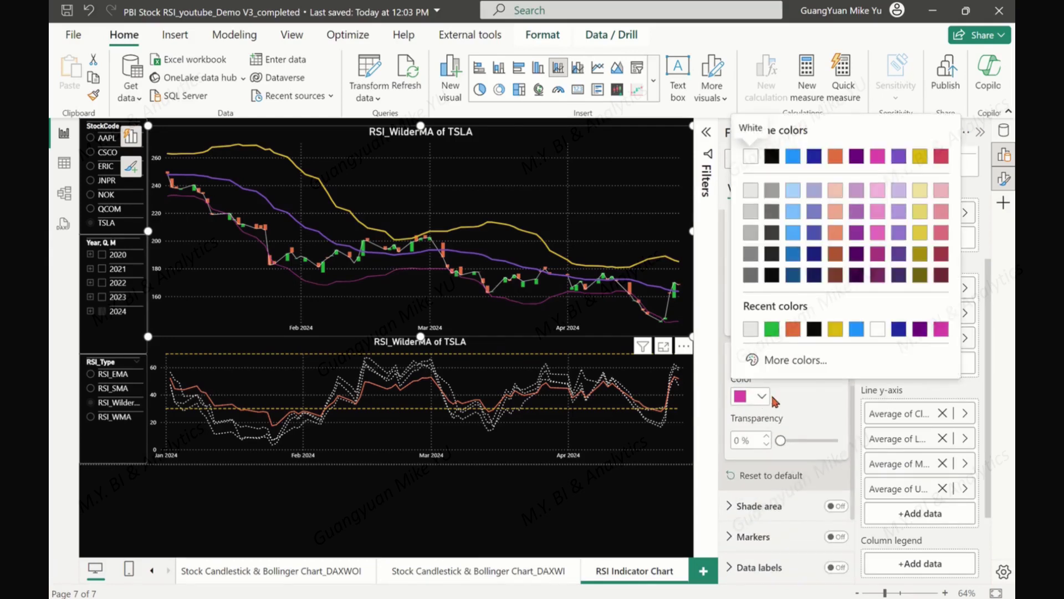
{"action": "left_click", "coordinate": [834, 332]}
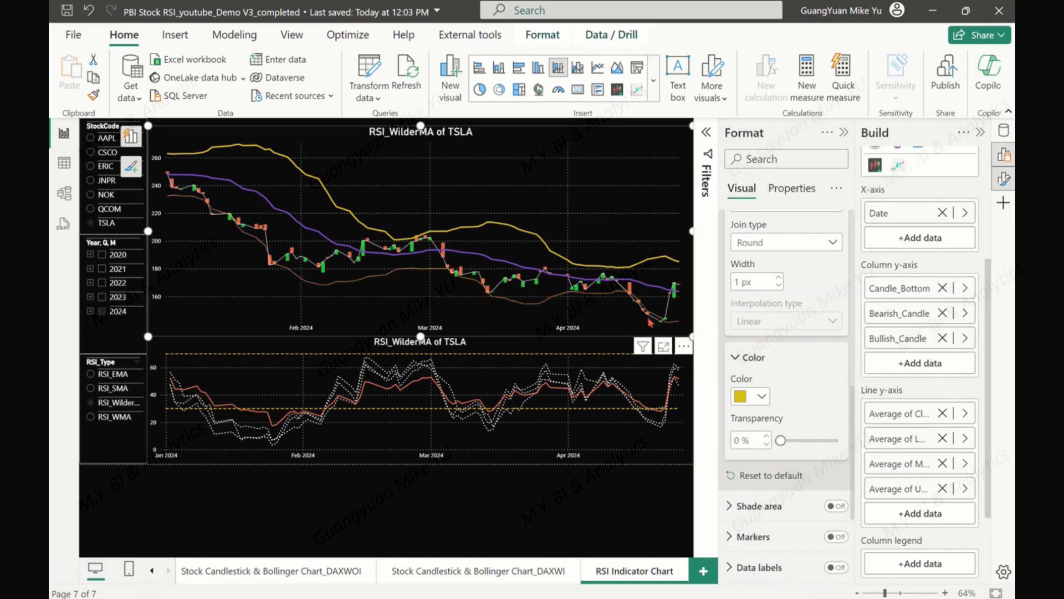
- Format the Average of Middel_Band_DAX_WI line with a width of 1 px and a green color
{"action": "scroll", "coordinate": [850, 416], "scroll_direction": "up", "scroll_amount": 3}
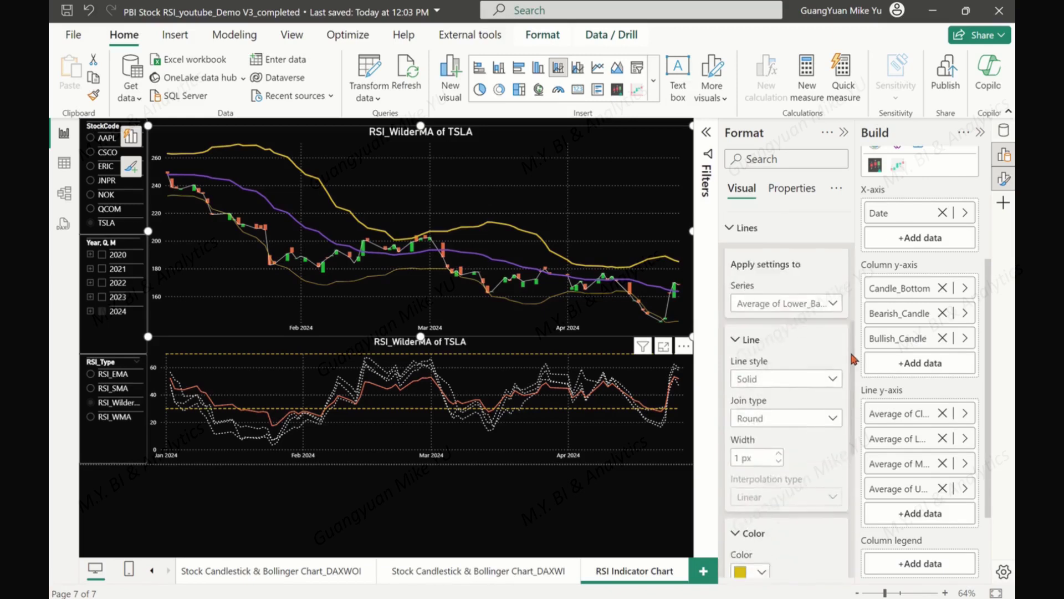
{"action": "left_click", "coordinate": [834, 311]}
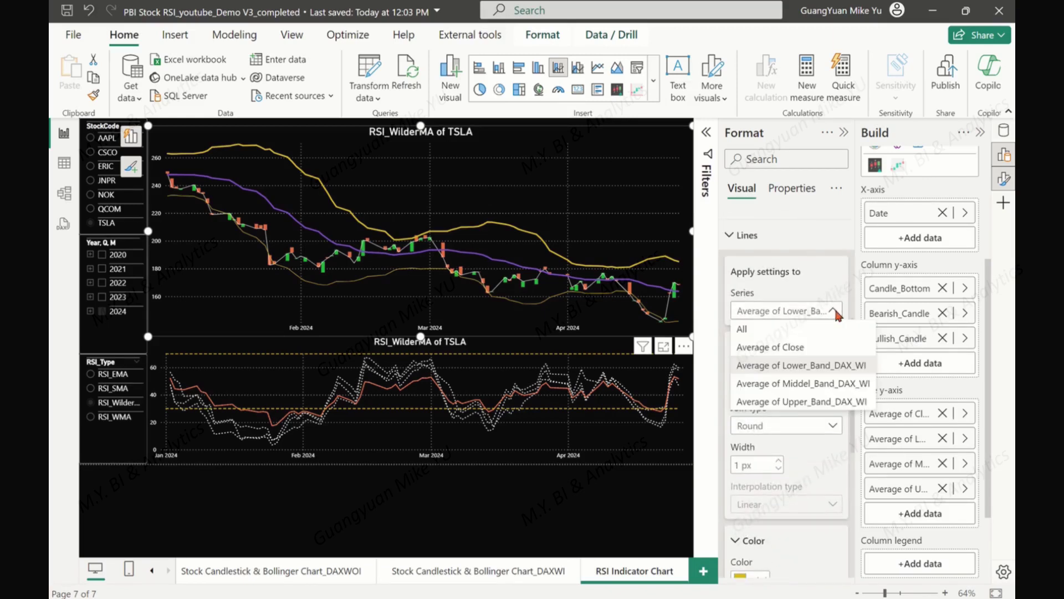
{"action": "left_click", "coordinate": [821, 383]}
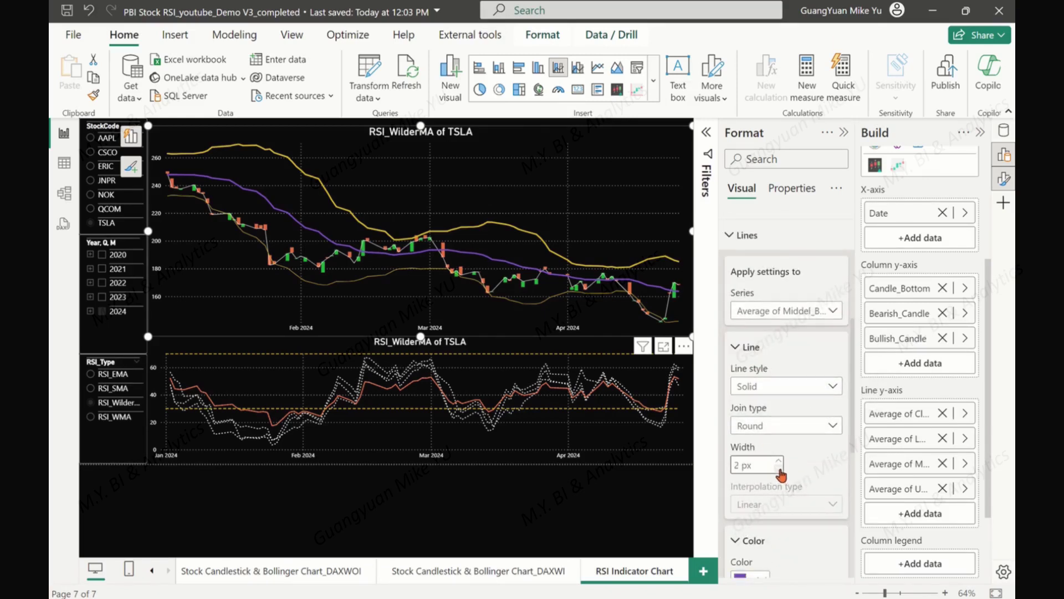
{"action": "scroll", "coordinate": [849, 381], "scroll_direction": "down", "scroll_amount": 5}
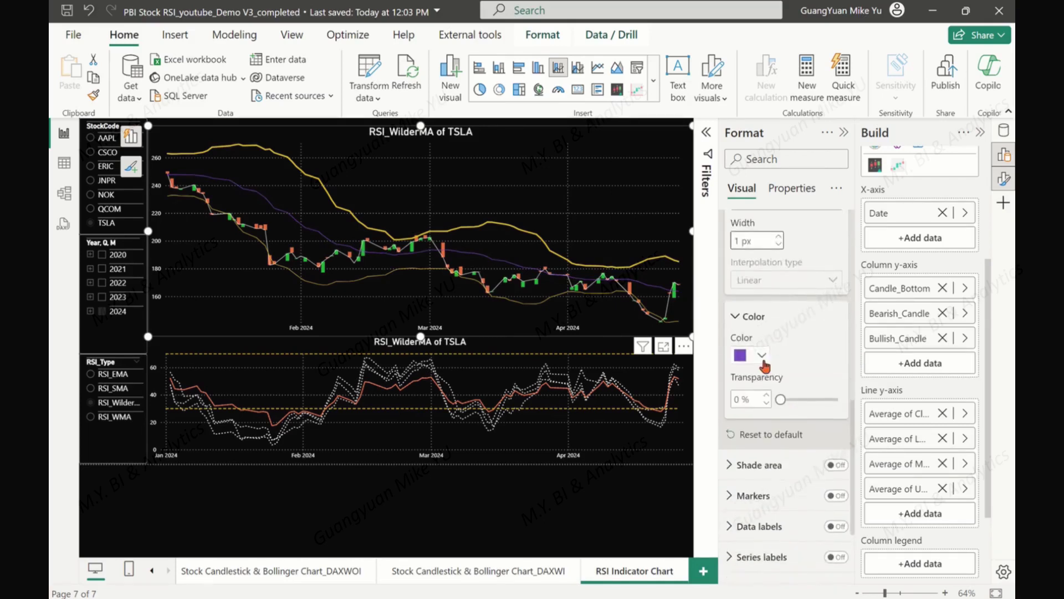
{"action": "left_click", "coordinate": [763, 356]}
{"action": "left_click", "coordinate": [793, 289]}
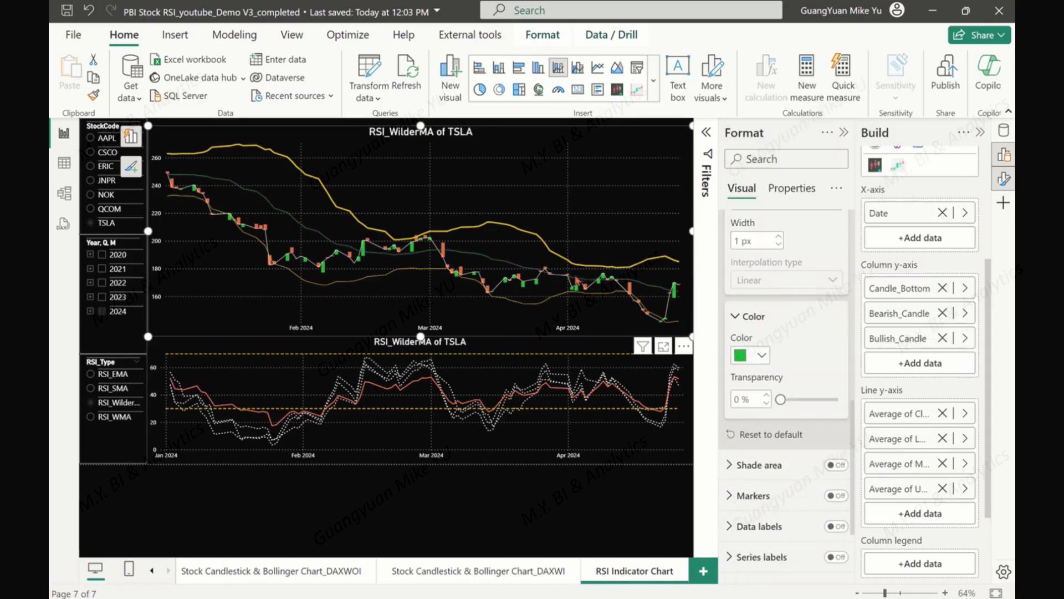
- Format the Average of Upper_Band_DAX_WI line with a width of 1 px and an orange color
{"action": "scroll", "coordinate": [835, 302], "scroll_direction": "up", "scroll_amount": 5}
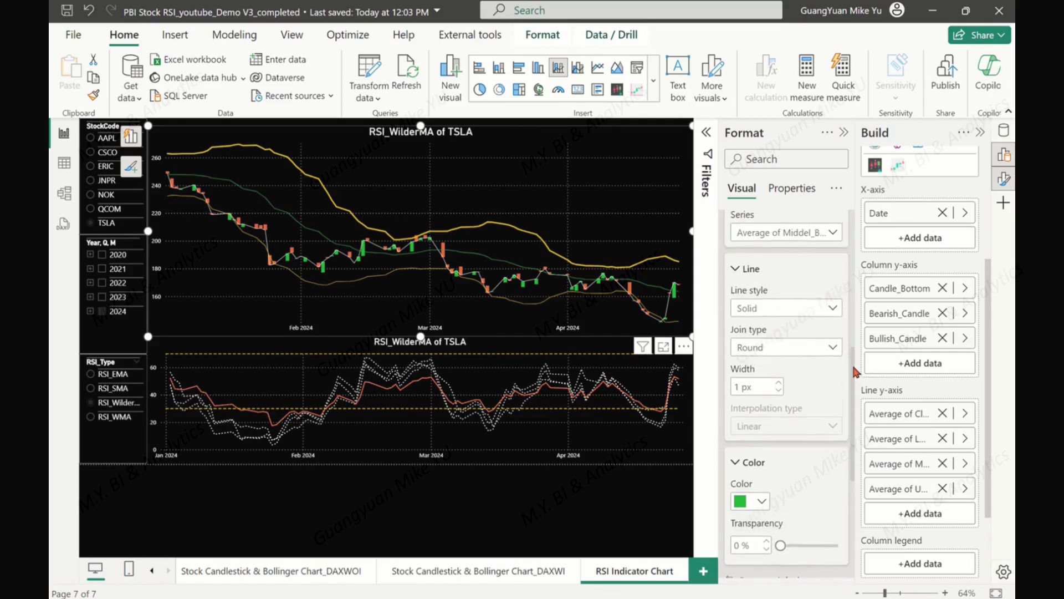
{"action": "left_click", "coordinate": [835, 302]}
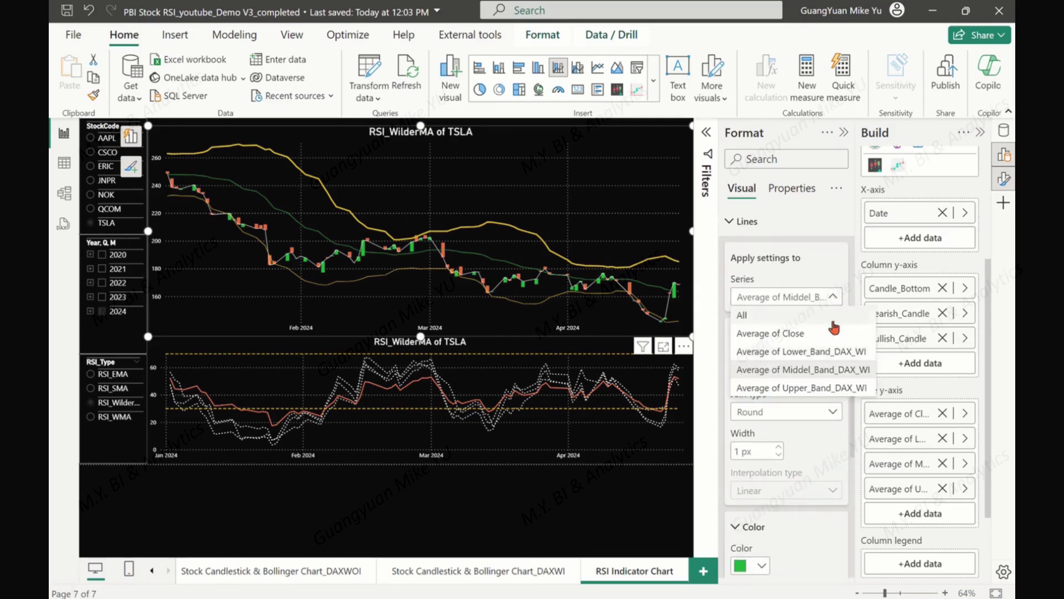
{"action": "left_click", "coordinate": [827, 390]}
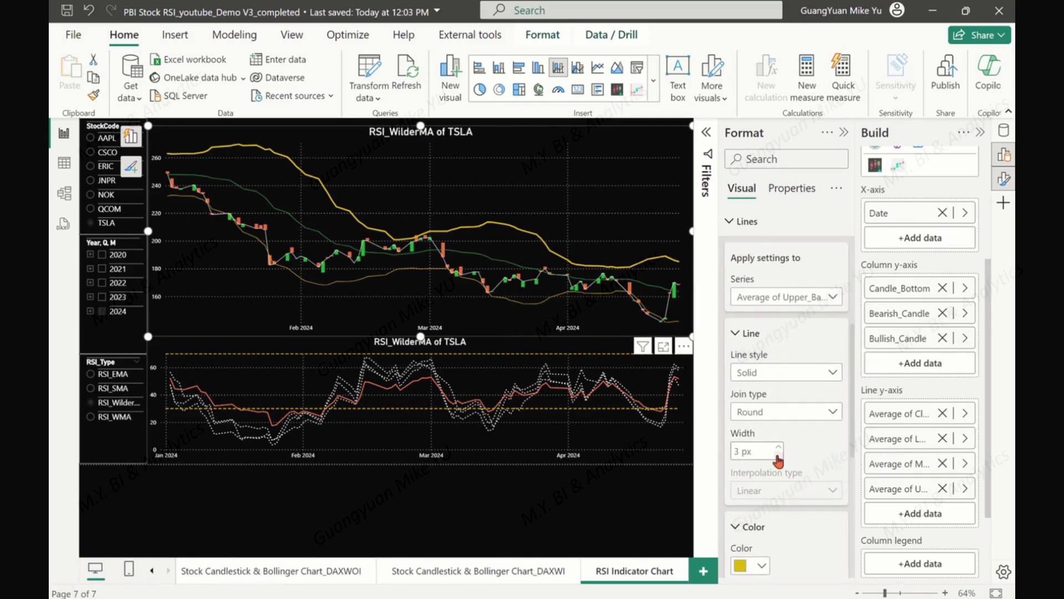
{"action": "scroll", "coordinate": [856, 428], "scroll_direction": "down", "scroll_amount": 3}
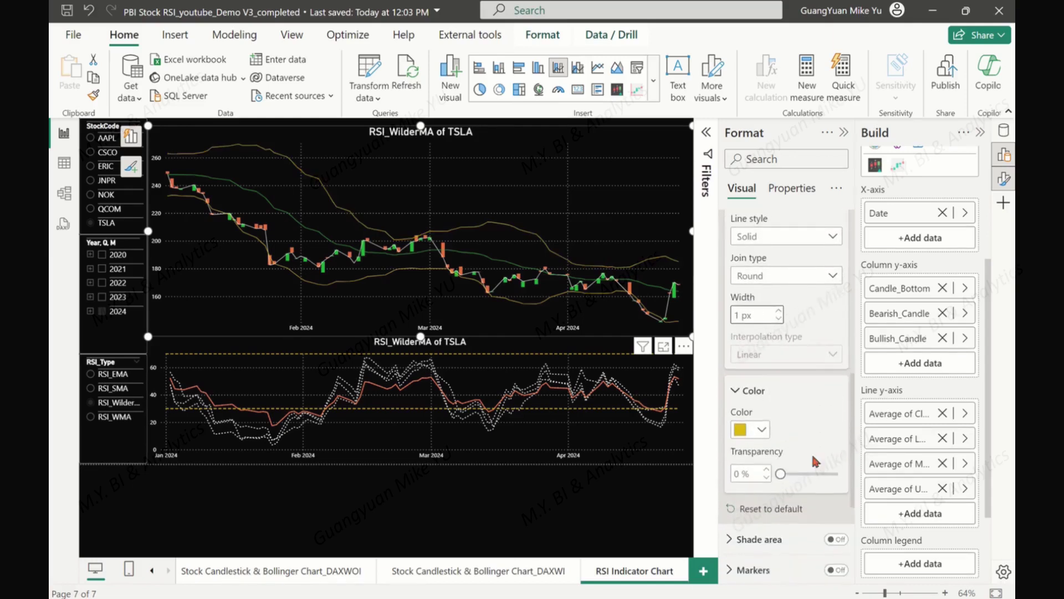
{"action": "left_click", "coordinate": [764, 430]}
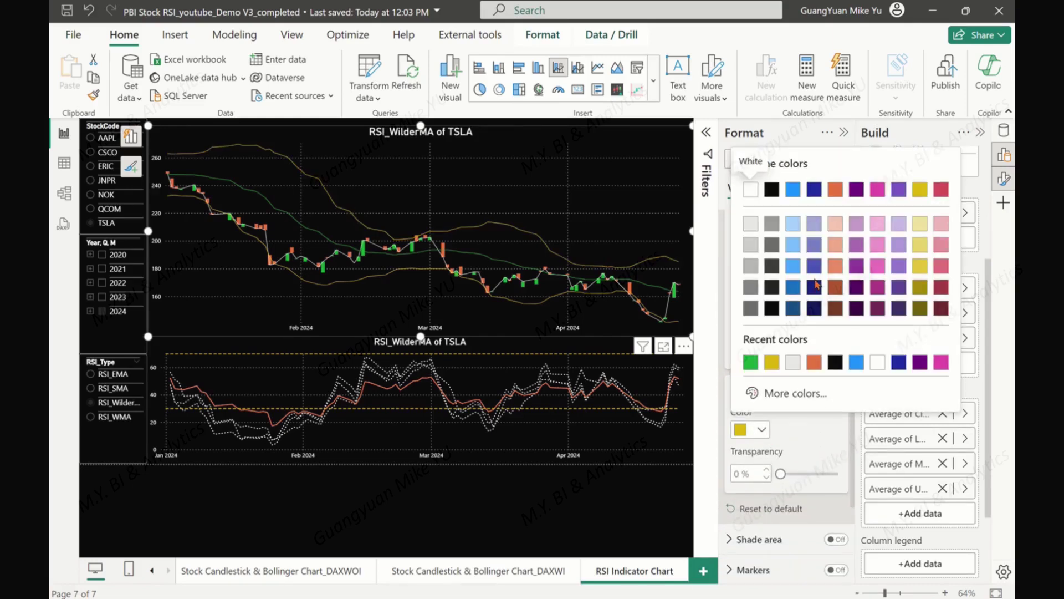
{"action": "left_click", "coordinate": [815, 361]}
{"action": "scroll", "coordinate": [856, 419], "scroll_direction": "up", "scroll_amount": 6}
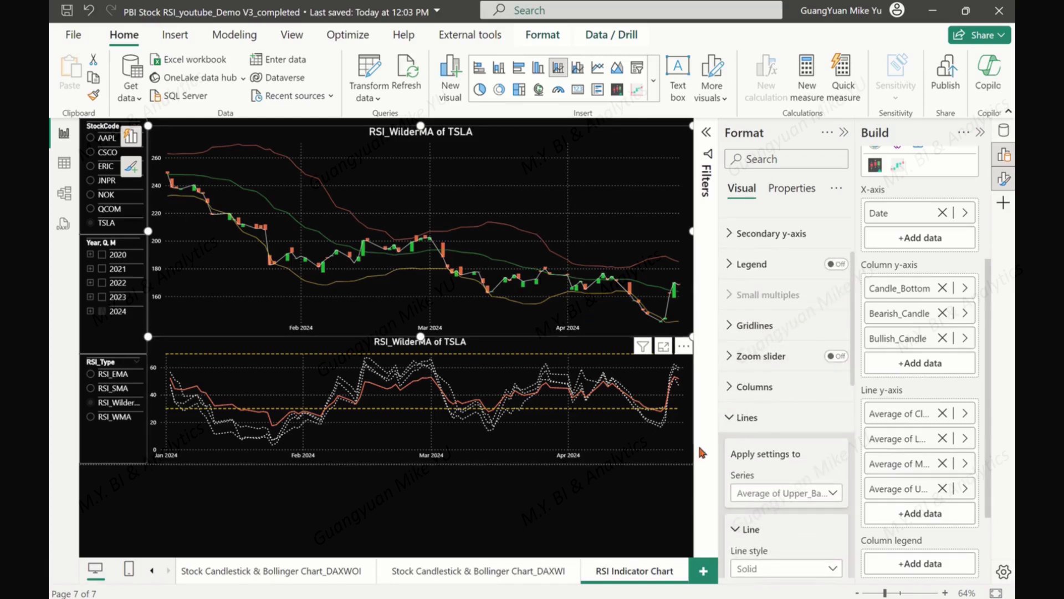
{"action": "left_click", "coordinate": [758, 419]}
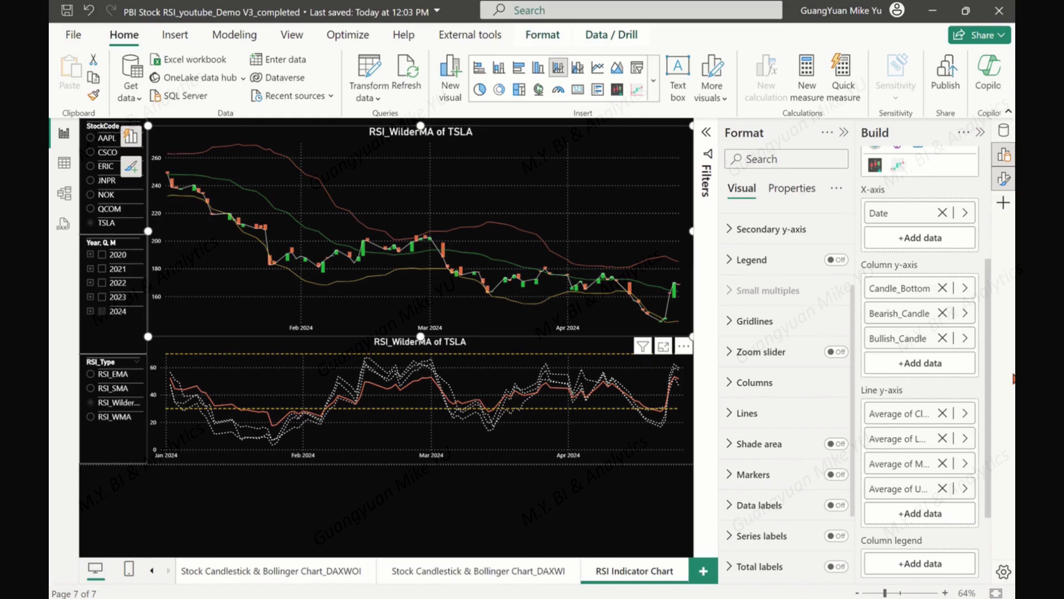
- Add the Candle_Bottom and Candle_Top measures from myMeasures to the upper chart's line y-axis
{"action": "left_click", "coordinate": [923, 515]}
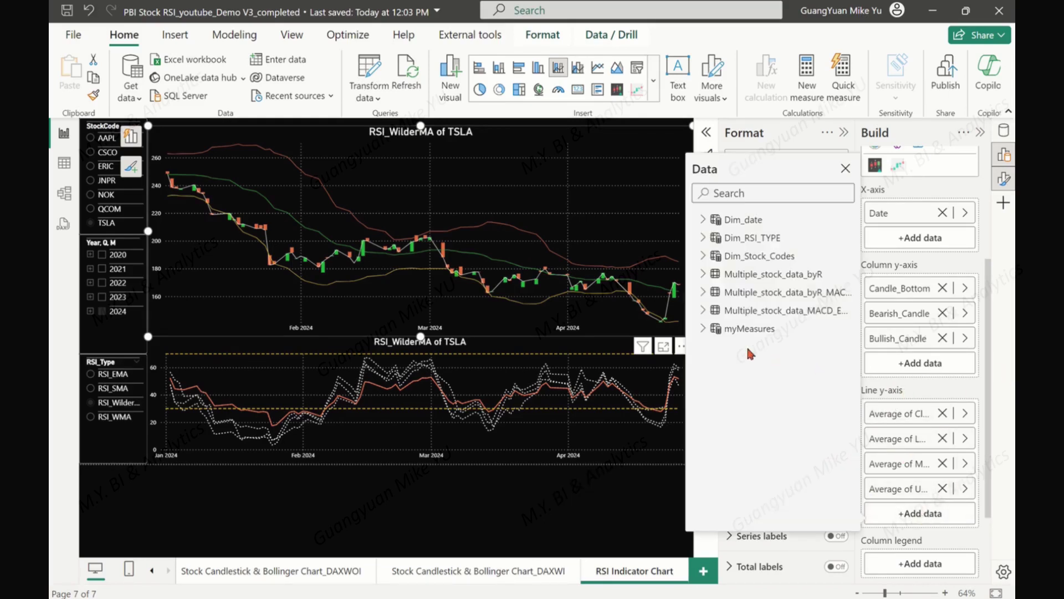
{"action": "left_click", "coordinate": [703, 330]}
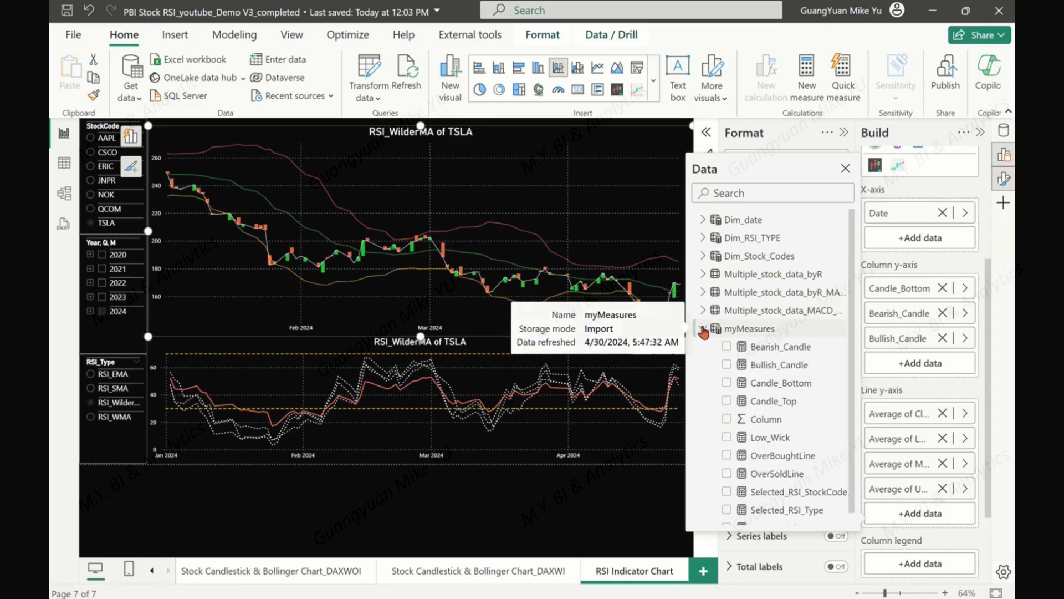
{"action": "left_click", "coordinate": [726, 384]}
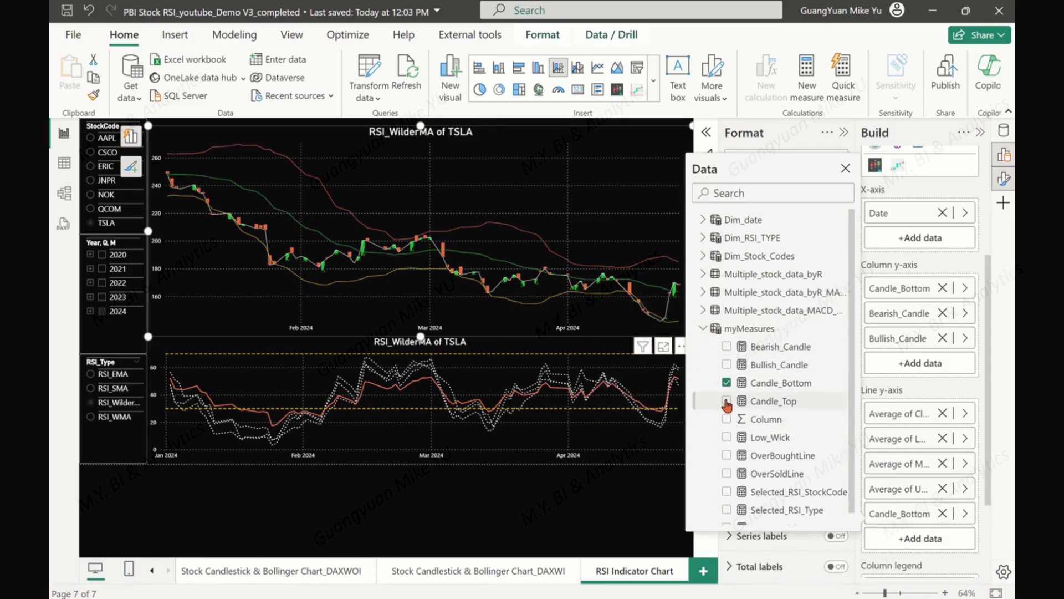
{"action": "left_click", "coordinate": [726, 402]}
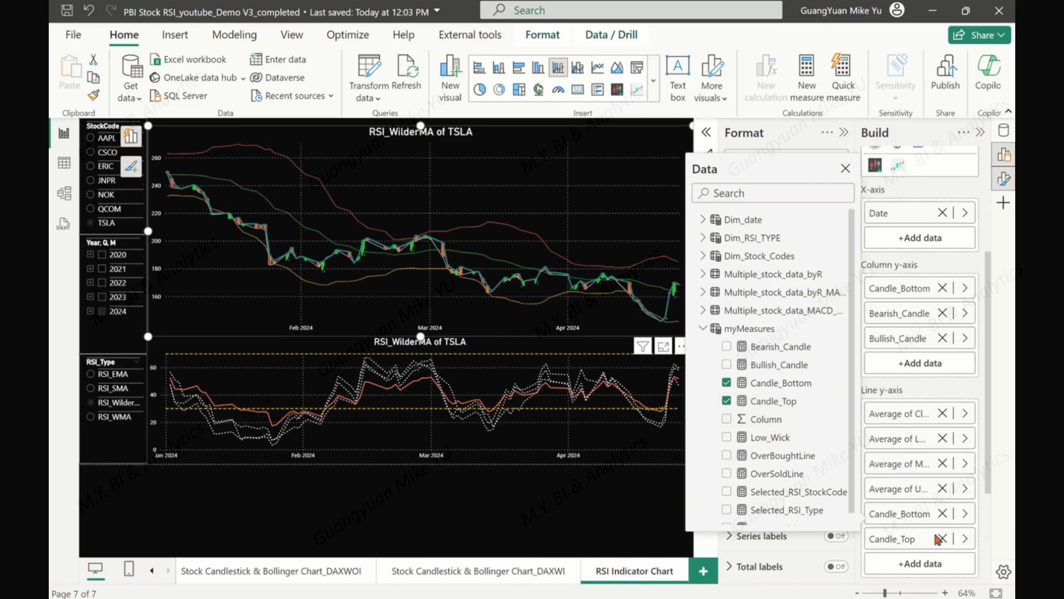
{"action": "left_click", "coordinate": [845, 169]}
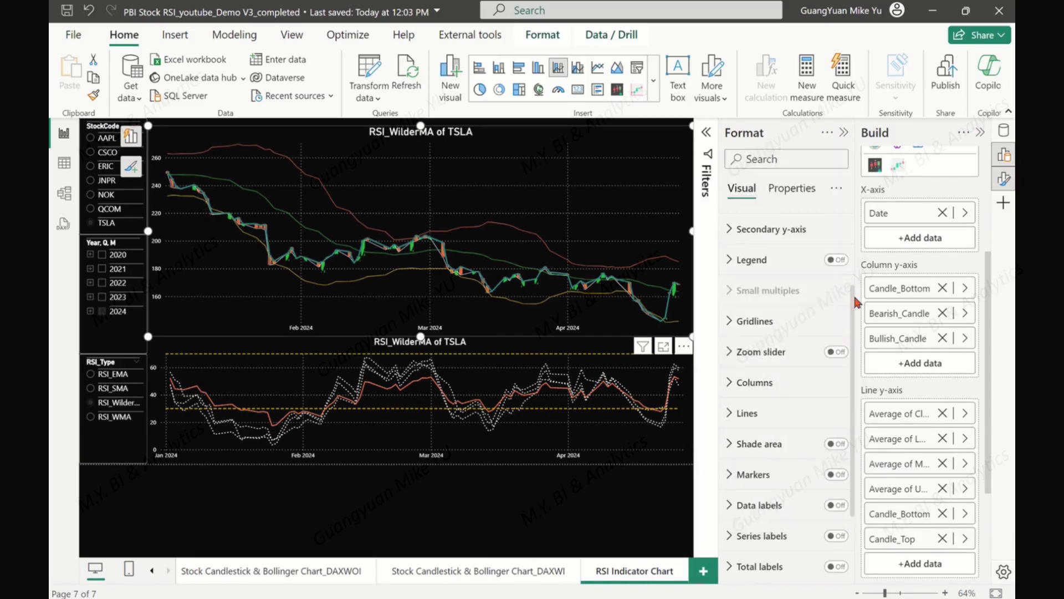
- Format the Candle_Bottom line with a width of 1 px and 100% transparency
{"action": "left_click", "coordinate": [729, 414]}
{"action": "scroll", "coordinate": [841, 379], "scroll_direction": "down", "scroll_amount": 2}
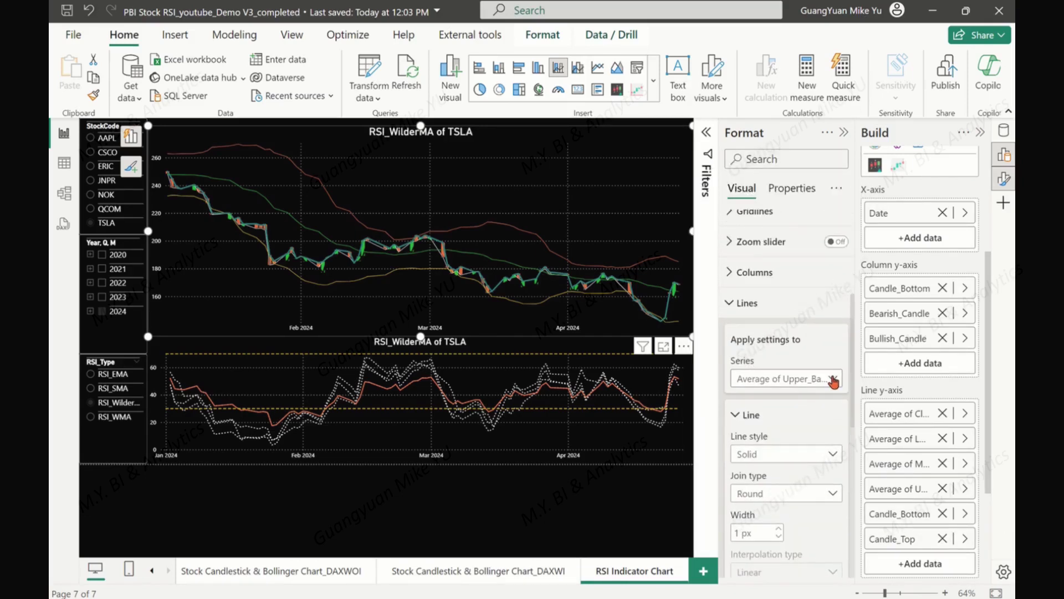
{"action": "left_click", "coordinate": [833, 381]}
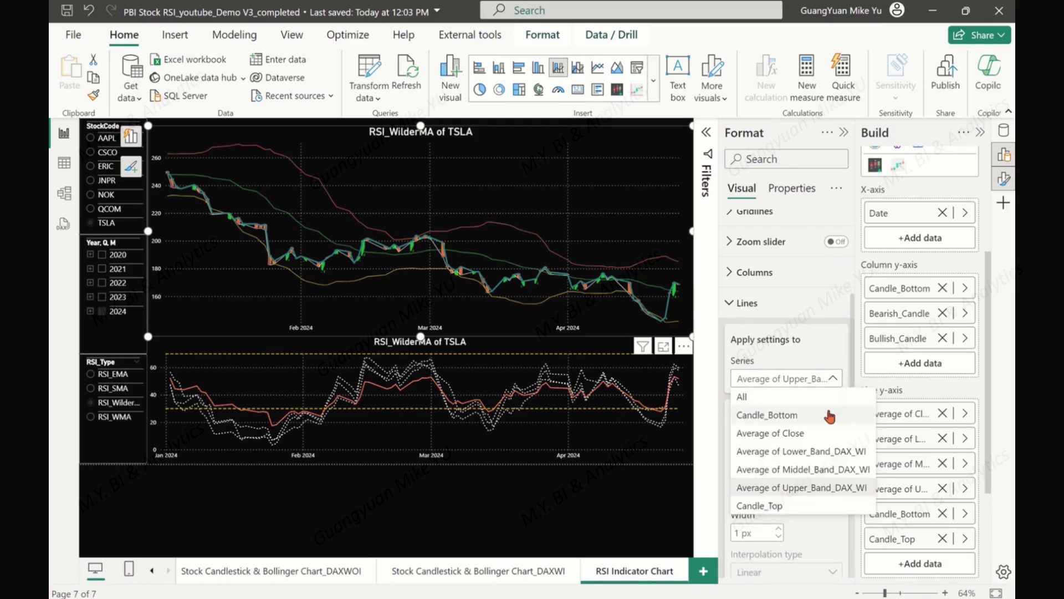
{"action": "left_click", "coordinate": [780, 417]}
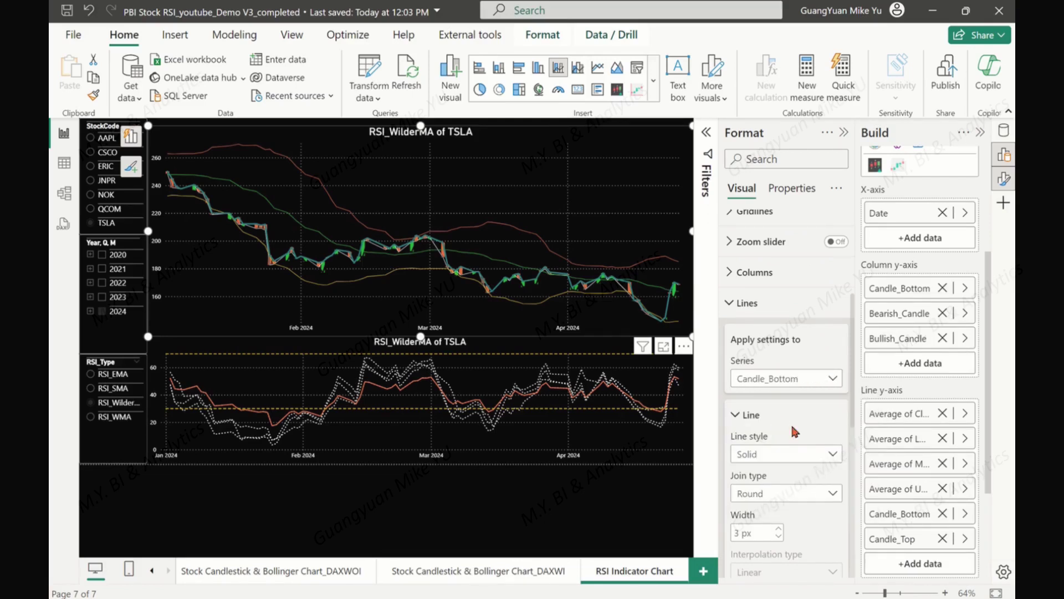
{"action": "scroll", "coordinate": [822, 428], "scroll_direction": "down", "scroll_amount": 2}
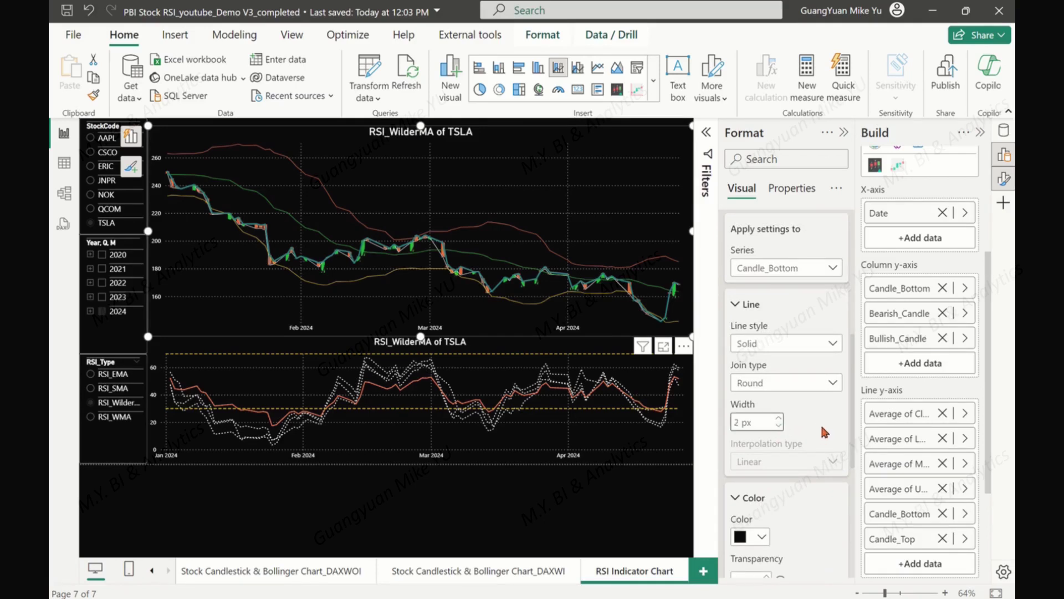
{"action": "scroll", "coordinate": [822, 431], "scroll_direction": "down", "scroll_amount": 2}
{"action": "left_click_drag", "start_coordinate": [782, 469], "coordinate": [848, 476]}
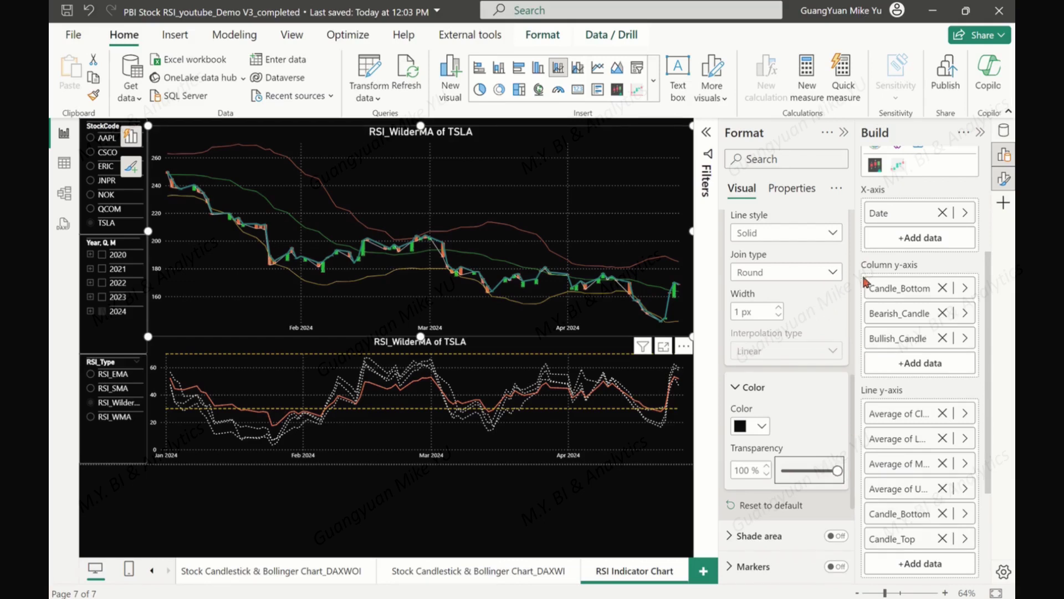
- Format the Candle_Top line with a width of 1 px, a black color and full transparency
{"action": "scroll", "coordinate": [854, 287], "scroll_direction": "up", "scroll_amount": 6}
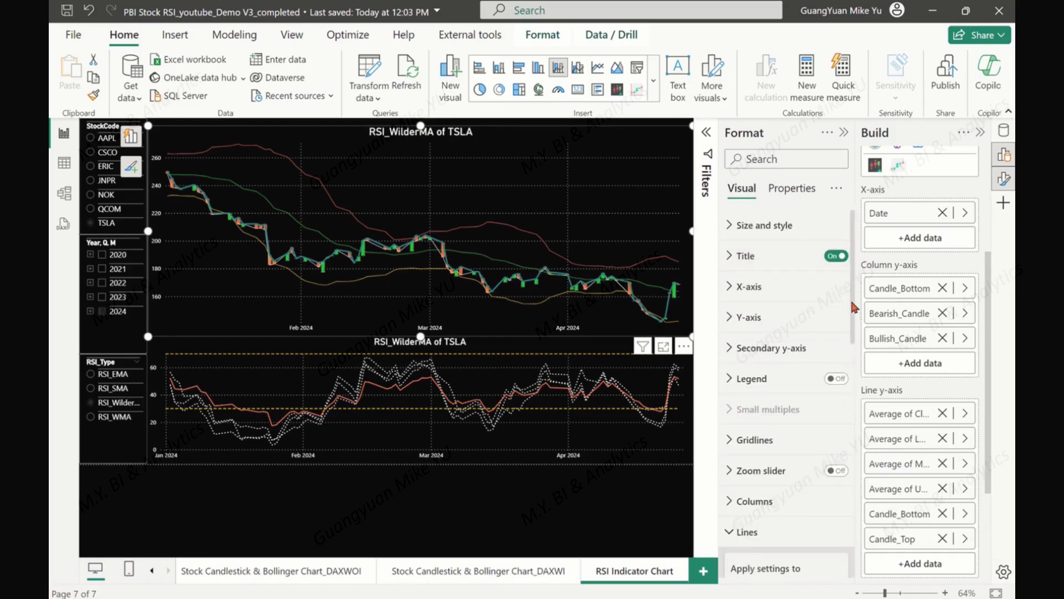
{"action": "scroll", "coordinate": [854, 306], "scroll_direction": "down", "scroll_amount": 5}
{"action": "left_click", "coordinate": [832, 304]}
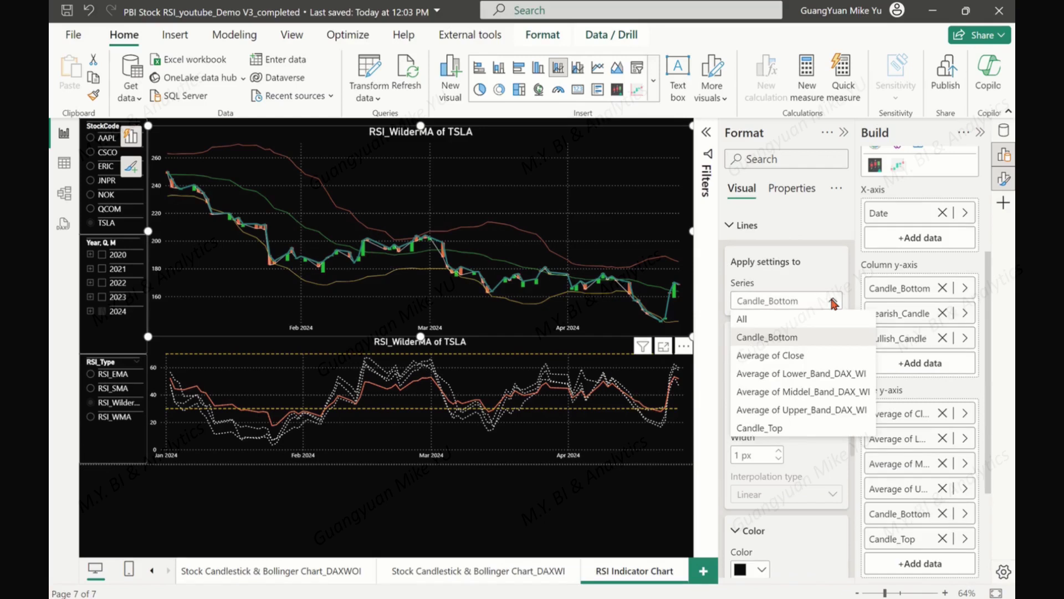
{"action": "left_click", "coordinate": [771, 429]}
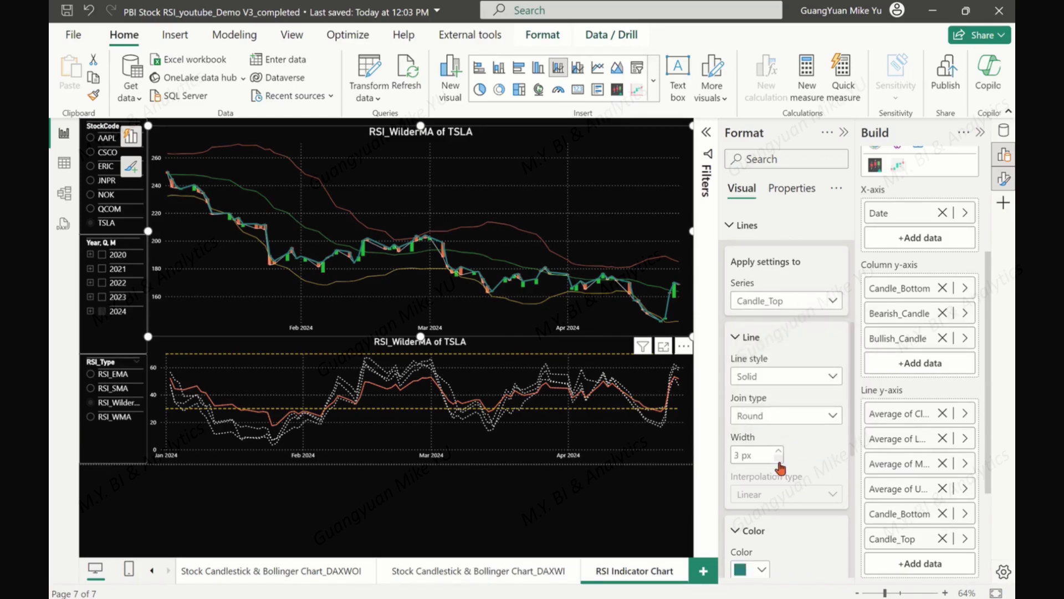
{"action": "scroll", "coordinate": [848, 456], "scroll_direction": "down", "scroll_amount": 2}
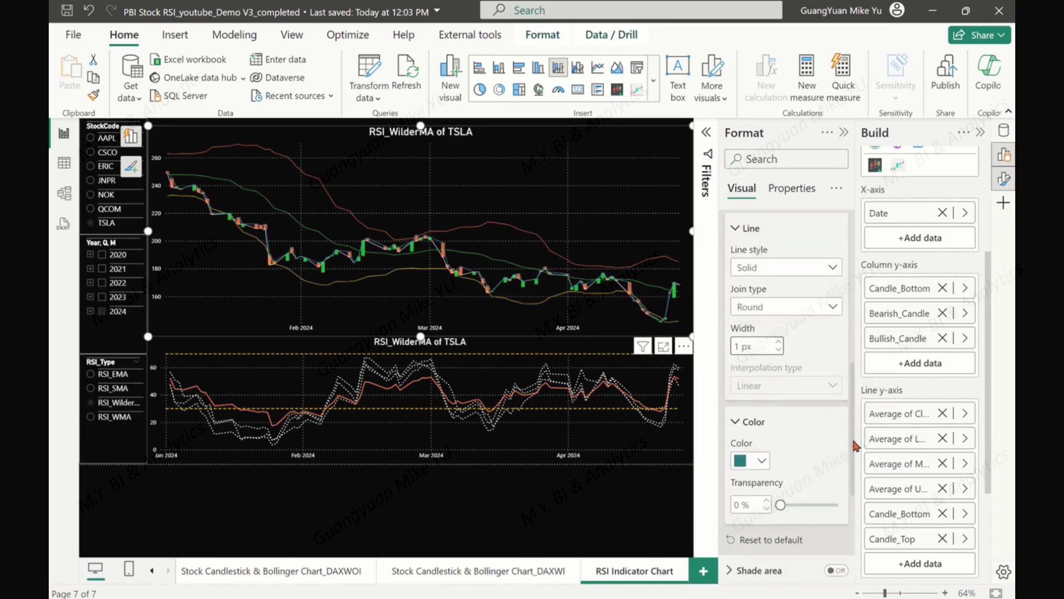
{"action": "left_click", "coordinate": [767, 428]}
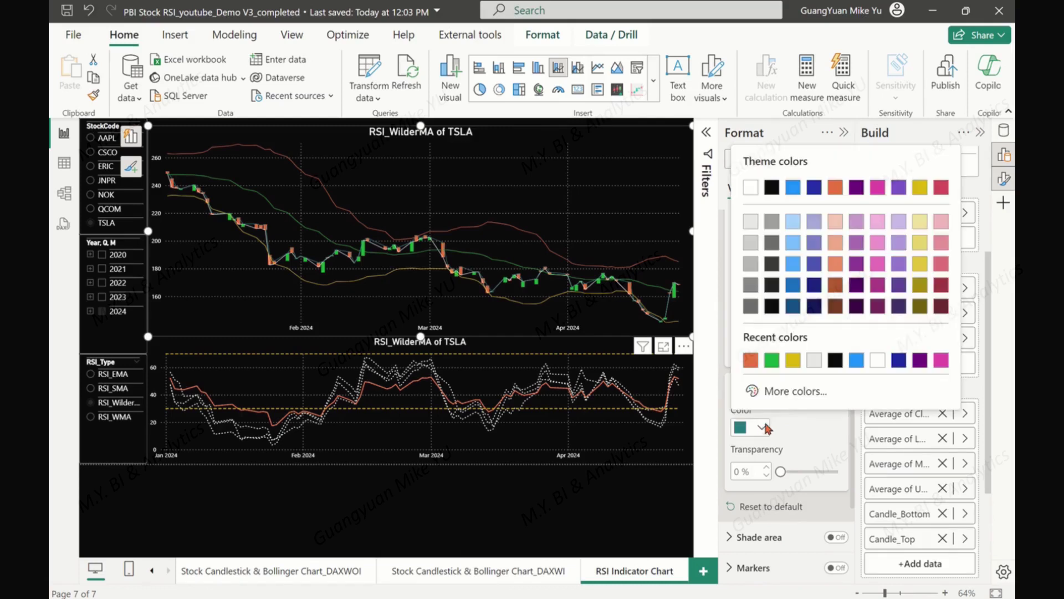
{"action": "left_click", "coordinate": [769, 188]}
{"action": "left_click_drag", "start_coordinate": [782, 470], "coordinate": [839, 472]}
{"action": "scroll", "coordinate": [853, 404], "scroll_direction": "up", "scroll_amount": 3}
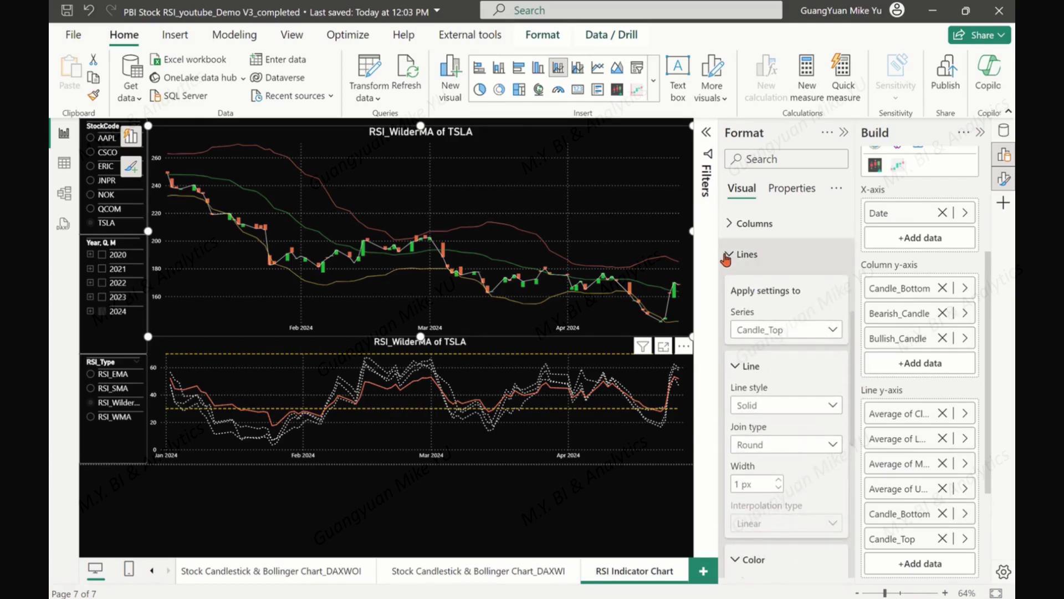
{"action": "left_click", "coordinate": [727, 255]}
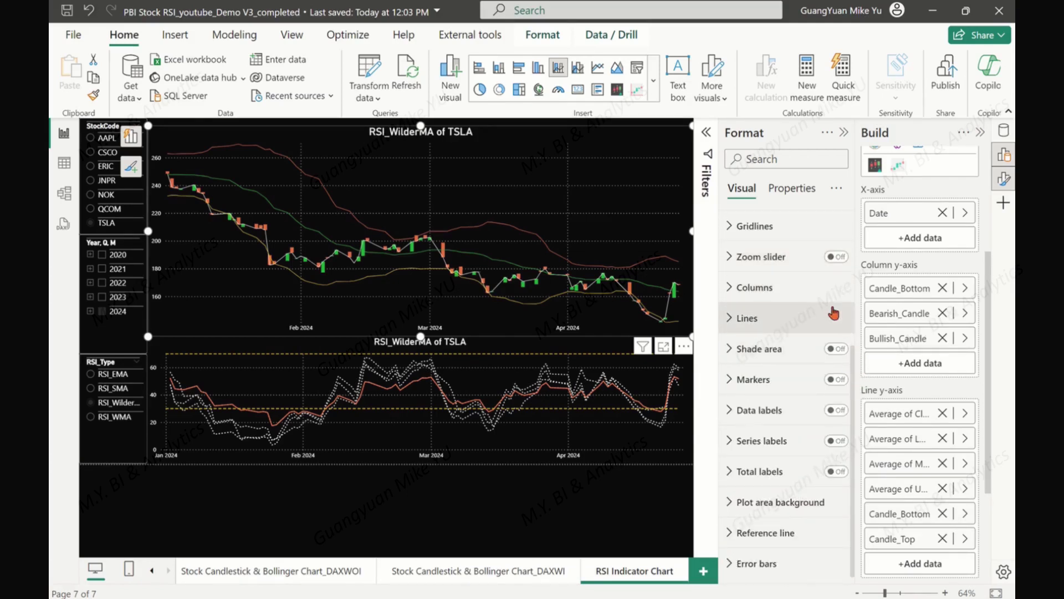
- Enable error bars for the Candle_Top series of the upper chart
{"action": "scroll", "coordinate": [909, 355], "scroll_direction": "down", "scroll_amount": 3}
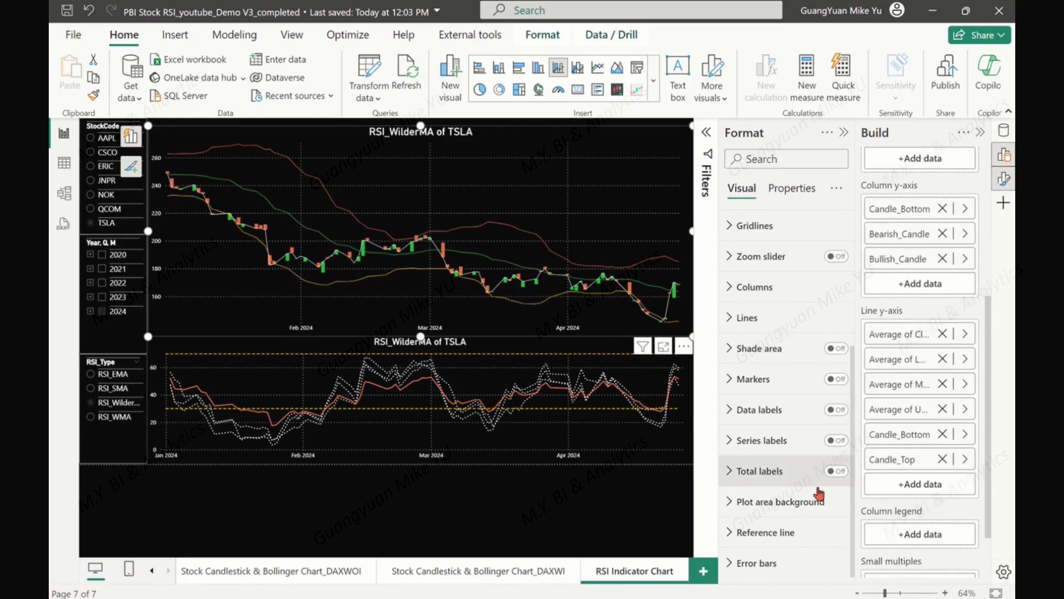
{"action": "left_click", "coordinate": [730, 563]}
{"action": "scroll", "coordinate": [801, 470], "scroll_direction": "down", "scroll_amount": 5}
{"action": "scroll", "coordinate": [802, 470], "scroll_direction": "down", "scroll_amount": 3}
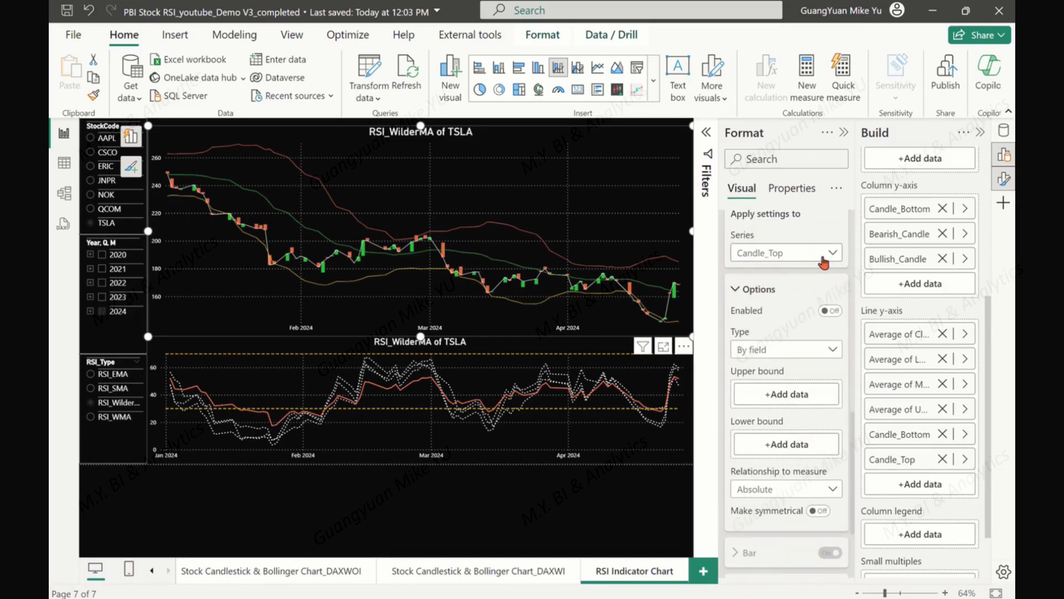
{"action": "left_click", "coordinate": [835, 313]}
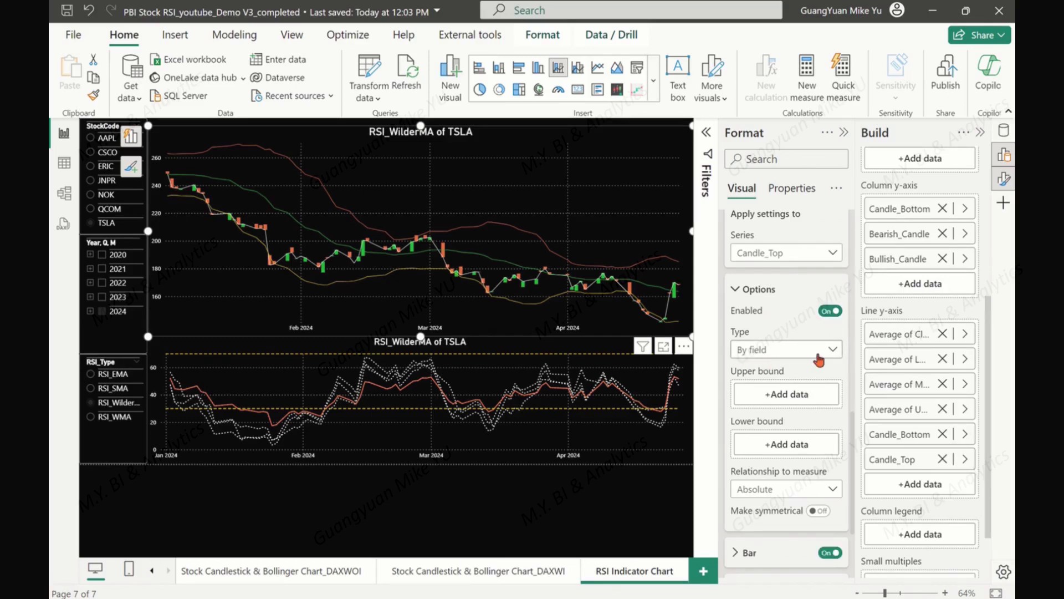
- Assign the Upper_Wick measure as the lower bound of the Candle_Top error bars and set the relationship to measure to Relative
{"action": "scroll", "coordinate": [820, 360], "scroll_direction": "down", "scroll_amount": 2}
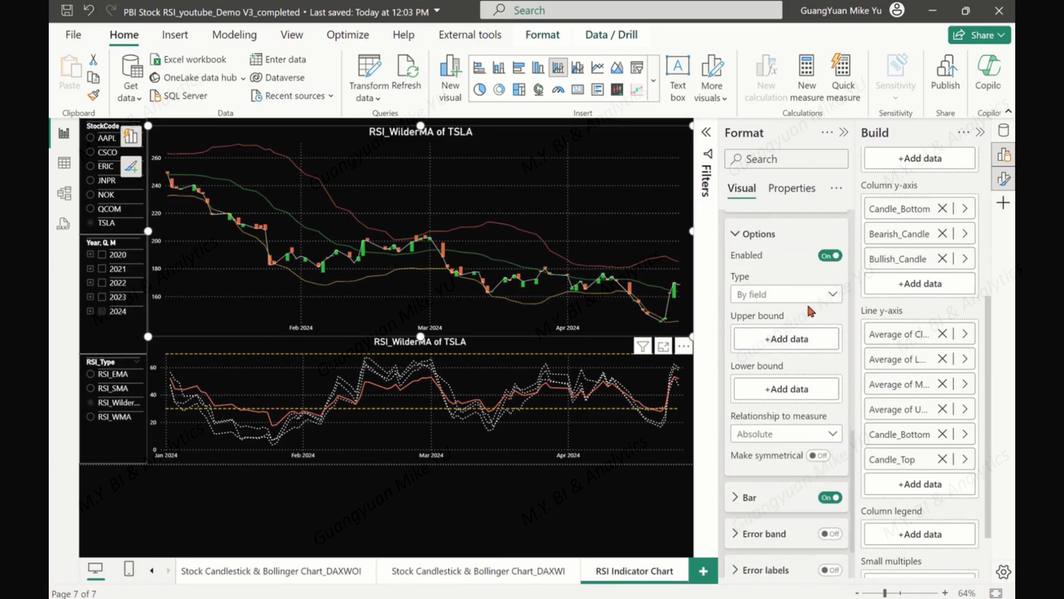
{"action": "scroll", "coordinate": [809, 309], "scroll_direction": "down", "scroll_amount": 3}
{"action": "scroll", "coordinate": [811, 310], "scroll_direction": "up", "scroll_amount": 5}
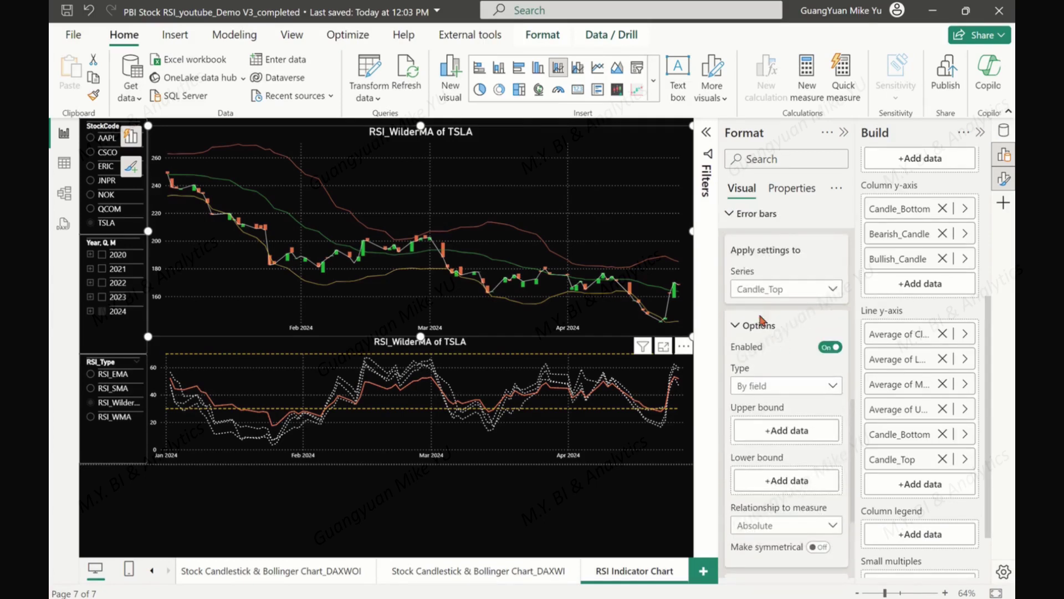
{"action": "scroll", "coordinate": [792, 411], "scroll_direction": "down", "scroll_amount": 2}
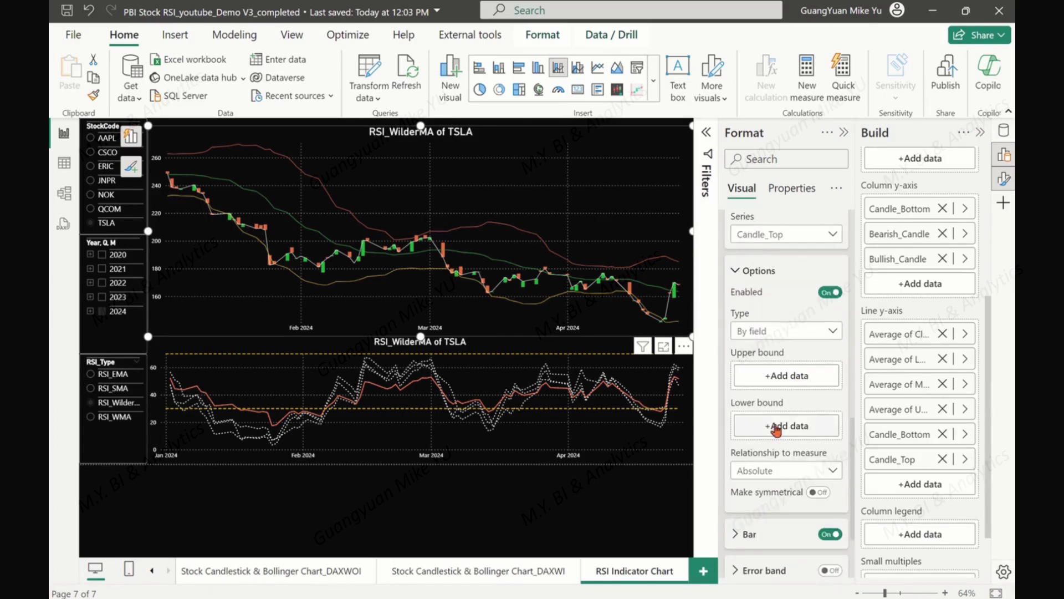
{"action": "left_click", "coordinate": [776, 426]}
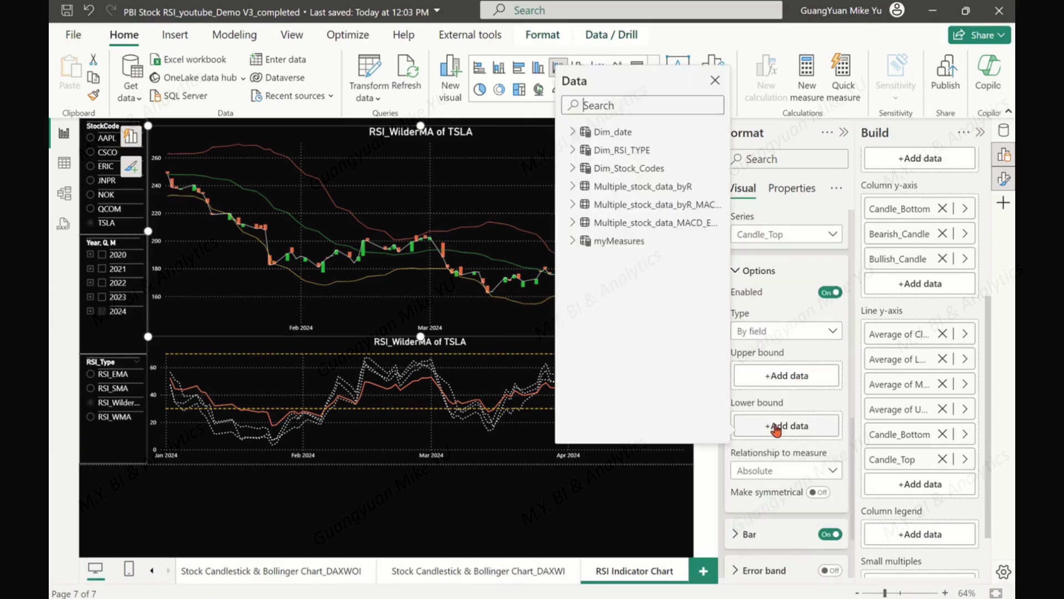
{"action": "left_click", "coordinate": [573, 243]}
{"action": "scroll", "coordinate": [671, 333], "scroll_direction": "down", "scroll_amount": 1}
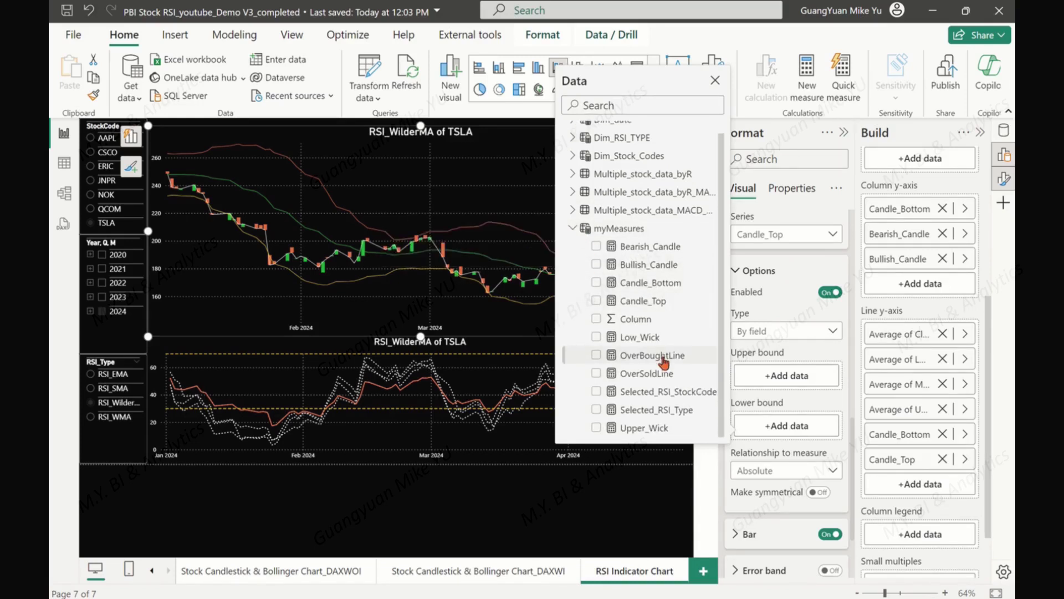
{"action": "left_click", "coordinate": [596, 430]}
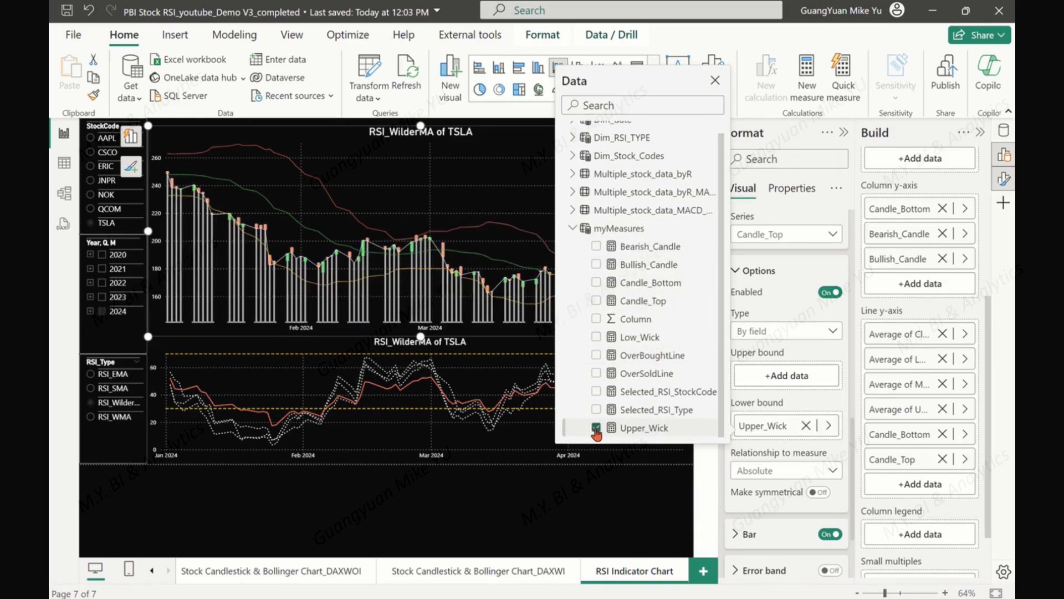
{"action": "left_click", "coordinate": [796, 282]}
{"action": "left_click", "coordinate": [833, 475]}
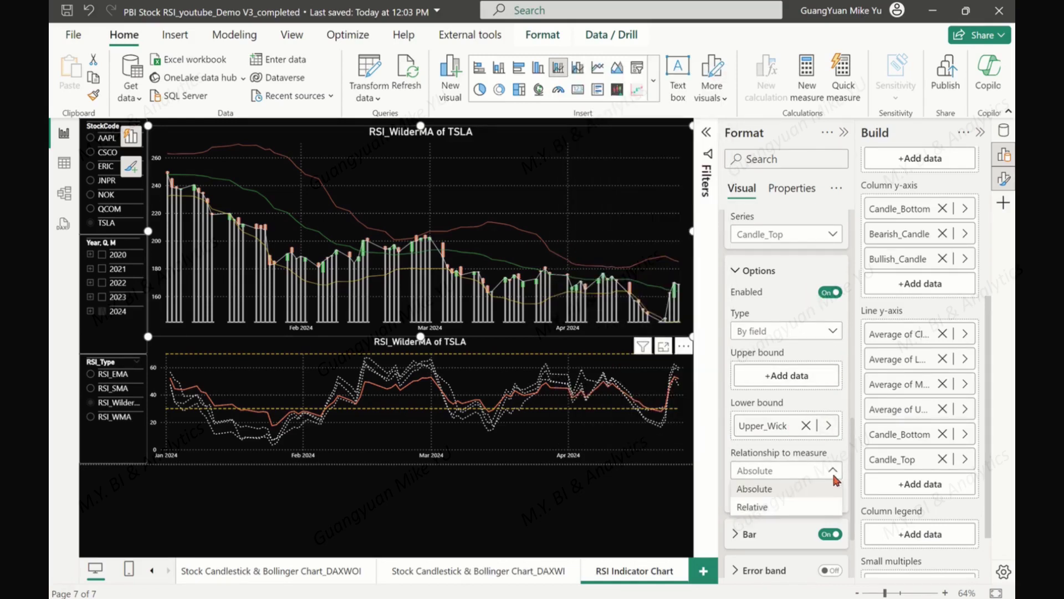
{"action": "left_click", "coordinate": [764, 508]}
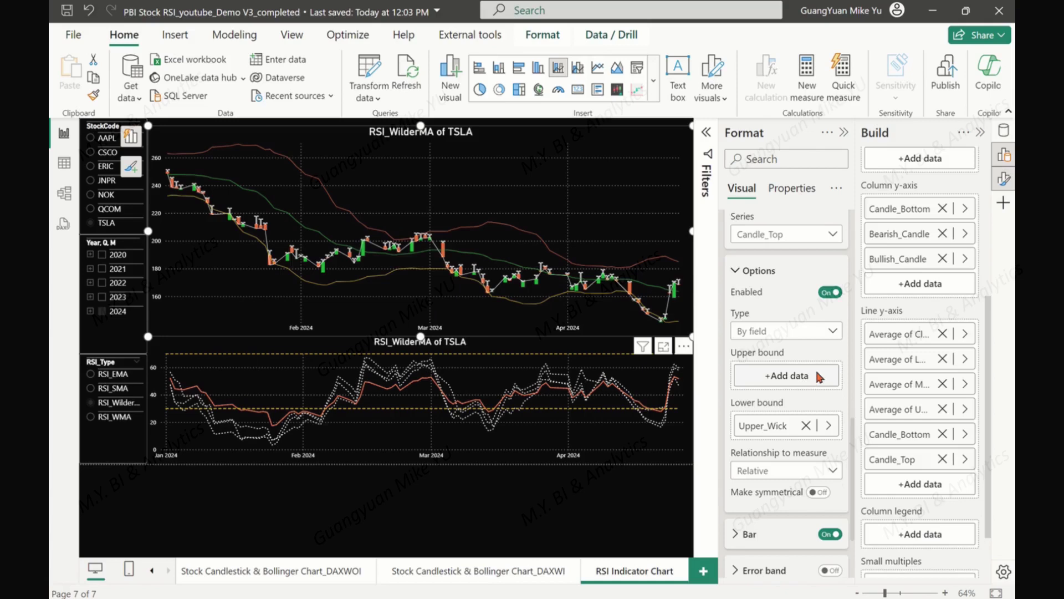
- Format the Candle_Top error bars with a white bar color, no marker shape and a black border color
{"action": "scroll", "coordinate": [819, 377], "scroll_direction": "down", "scroll_amount": 1}
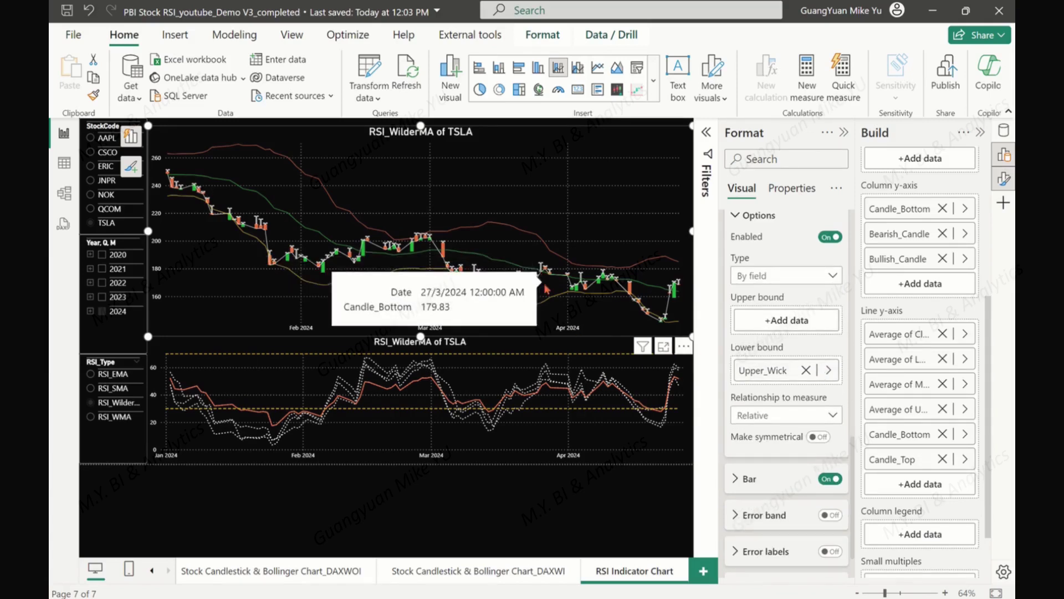
{"action": "scroll", "coordinate": [835, 419], "scroll_direction": "down", "scroll_amount": 1}
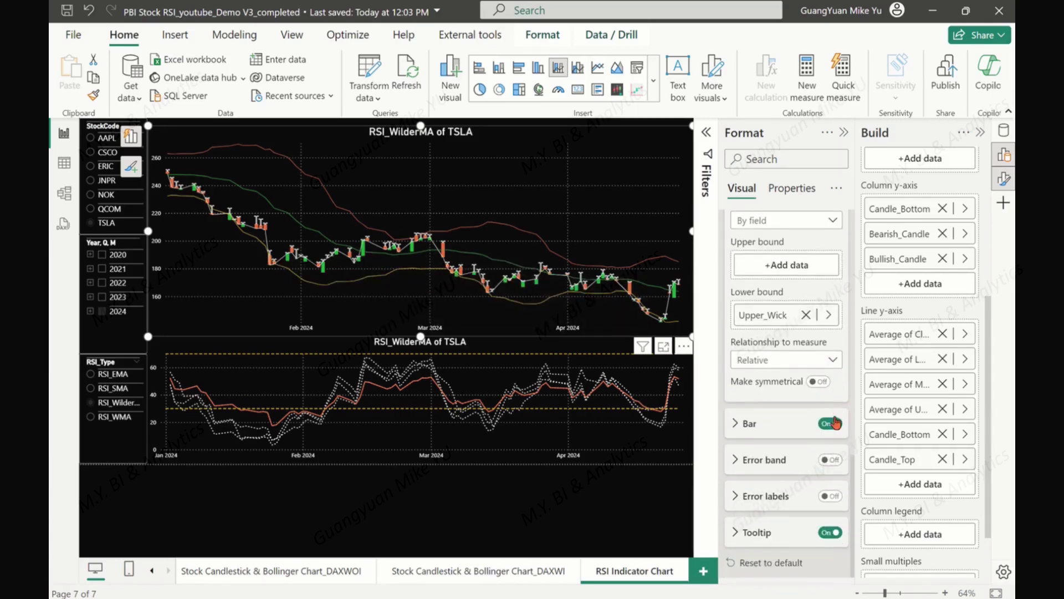
{"action": "left_click", "coordinate": [737, 425]}
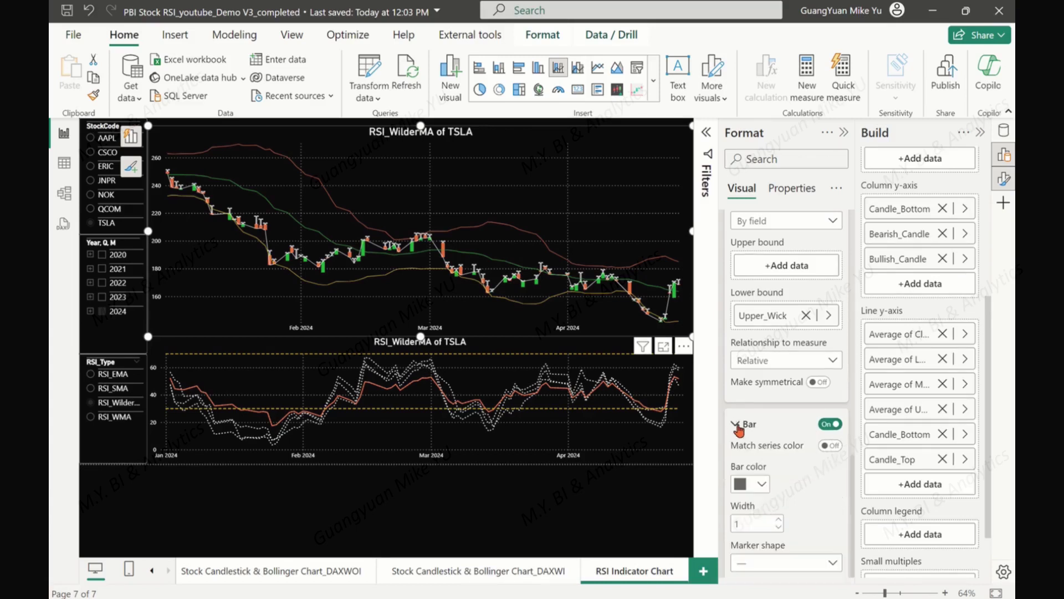
{"action": "scroll", "coordinate": [821, 410], "scroll_direction": "down", "scroll_amount": 2}
{"action": "left_click", "coordinate": [762, 374]}
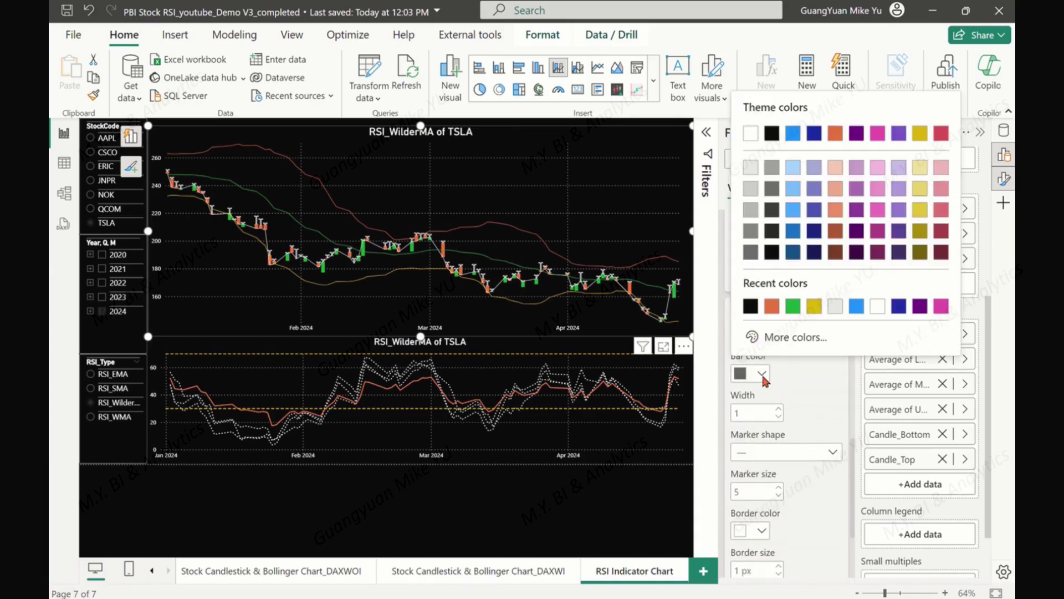
{"action": "left_click", "coordinate": [751, 133]}
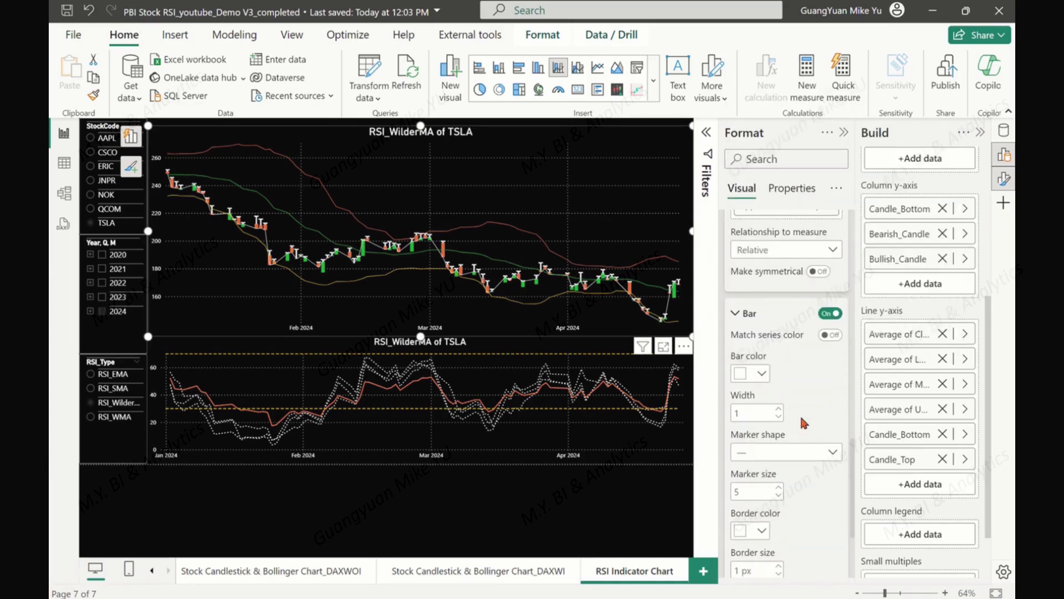
{"action": "left_click", "coordinate": [834, 453]}
{"action": "left_click", "coordinate": [759, 435]}
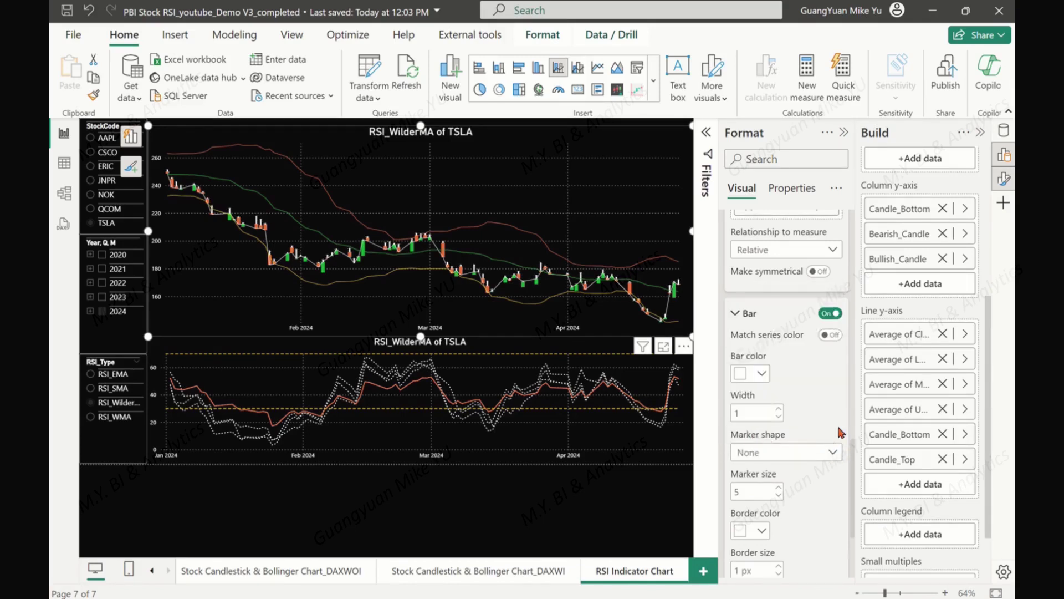
{"action": "scroll", "coordinate": [831, 421], "scroll_direction": "down", "scroll_amount": 2}
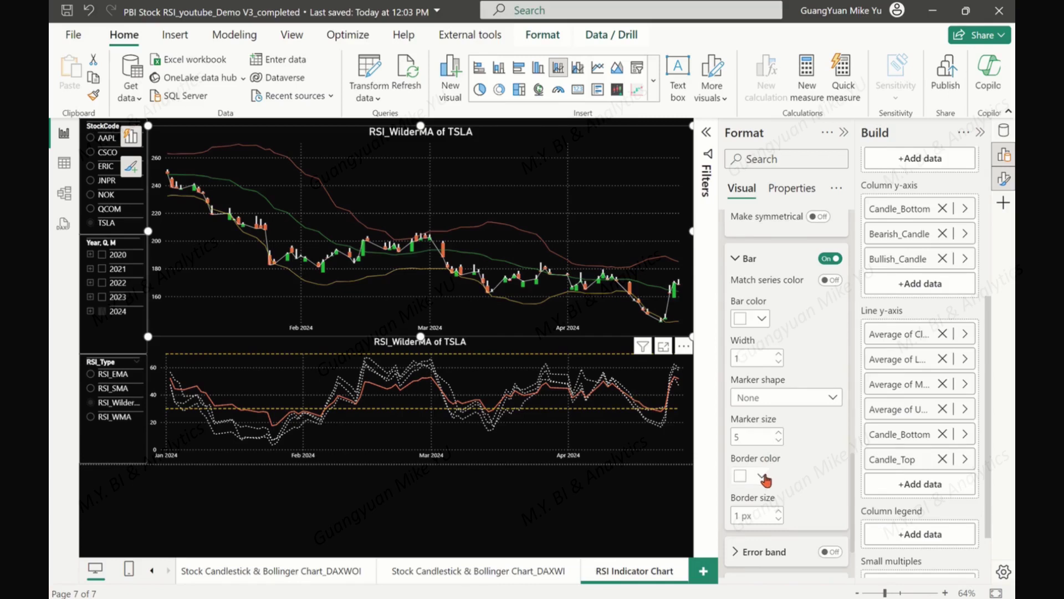
{"action": "left_click", "coordinate": [764, 476]}
{"action": "left_click", "coordinate": [770, 236]}
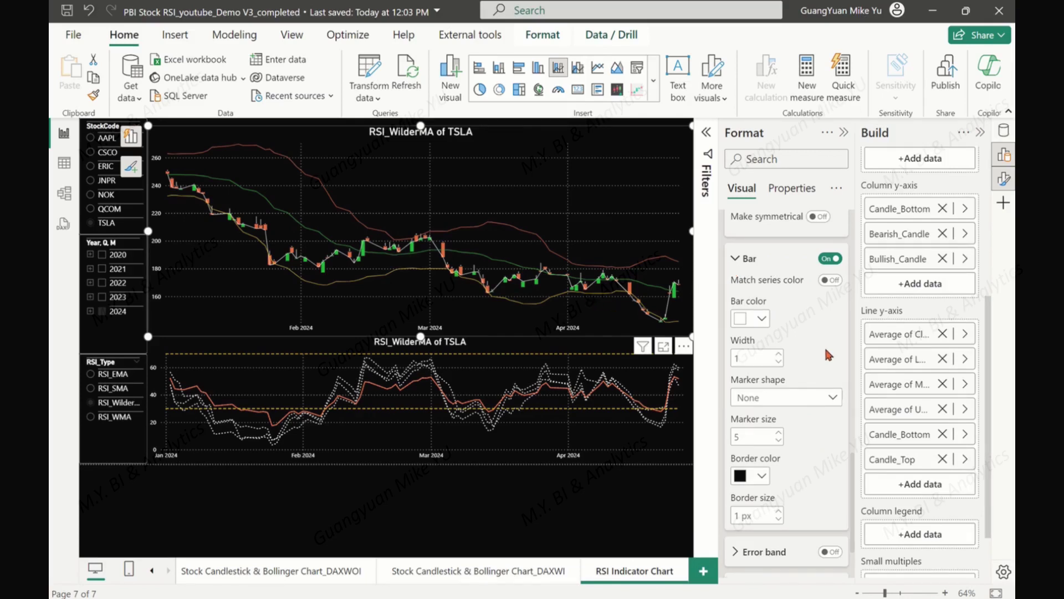
- Enable error bars for the Candle_Bottom series of the upper chart
{"action": "scroll", "coordinate": [849, 341], "scroll_direction": "up", "scroll_amount": 10}
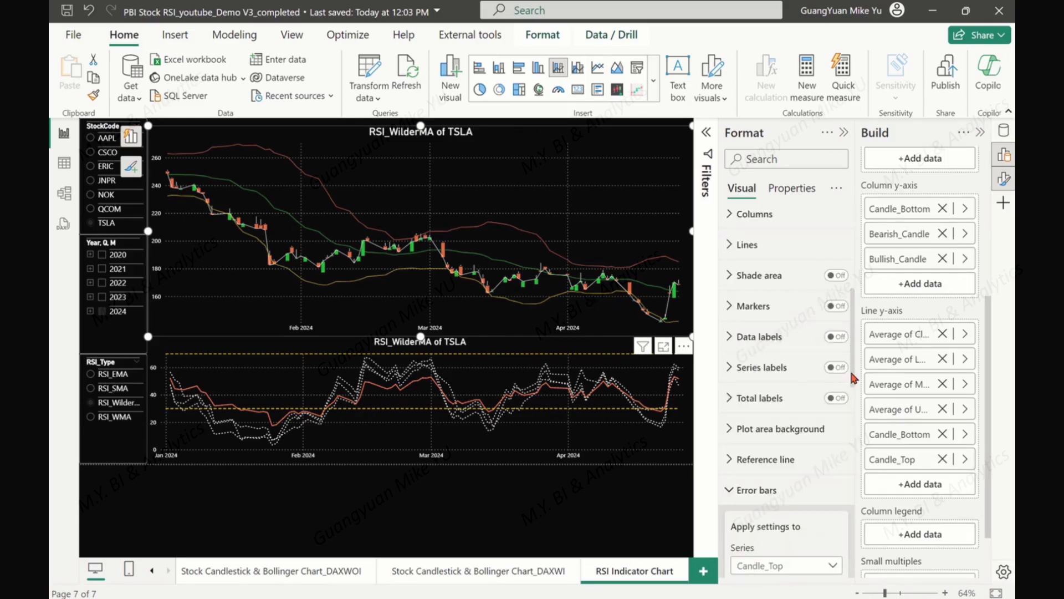
{"action": "left_click_drag", "start_coordinate": [853, 369], "coordinate": [870, 435]}
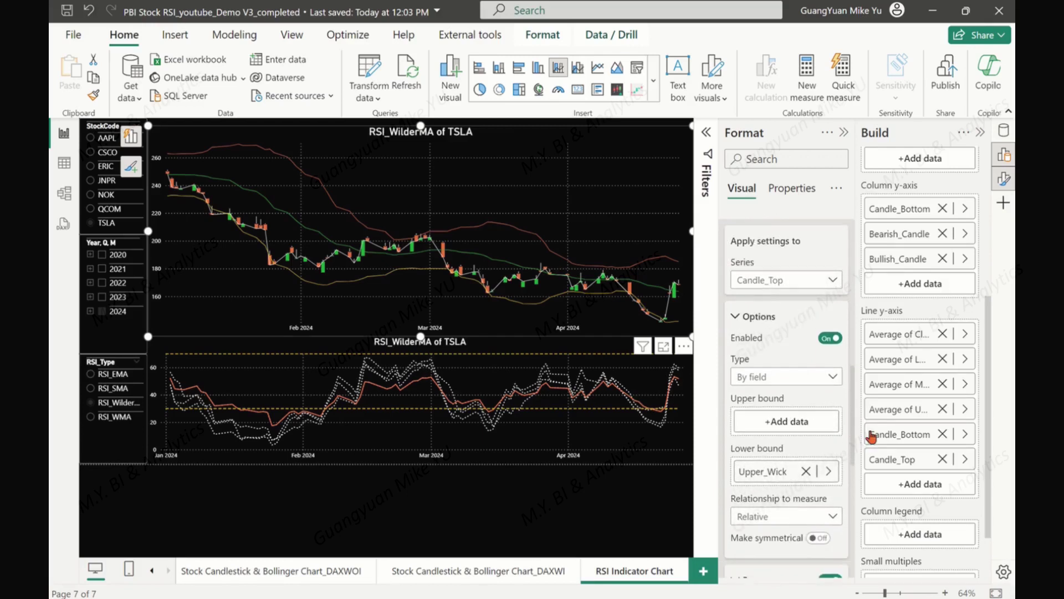
{"action": "left_click", "coordinate": [833, 280]}
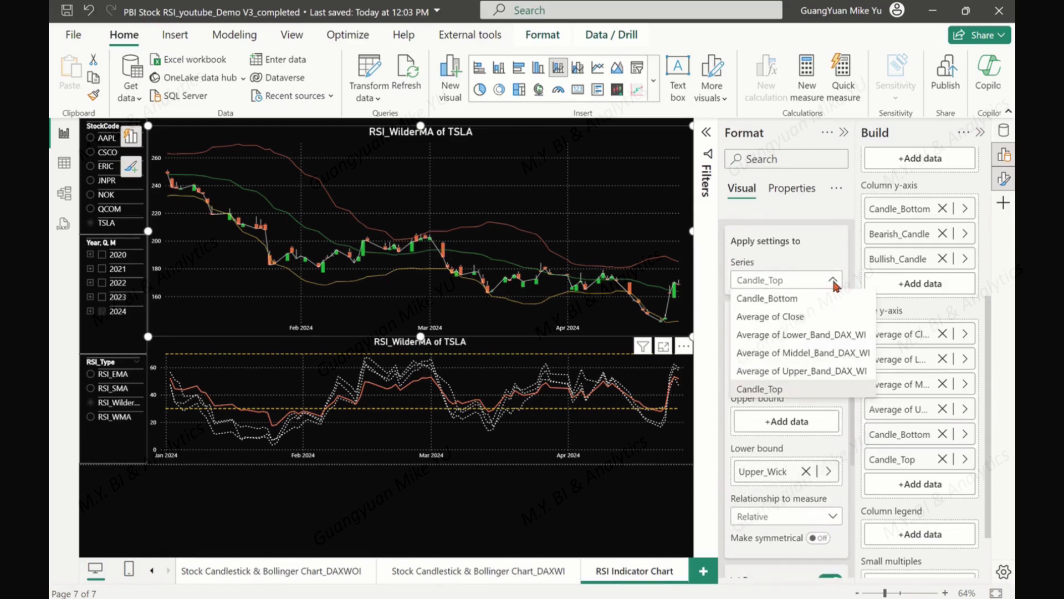
{"action": "left_click", "coordinate": [770, 299]}
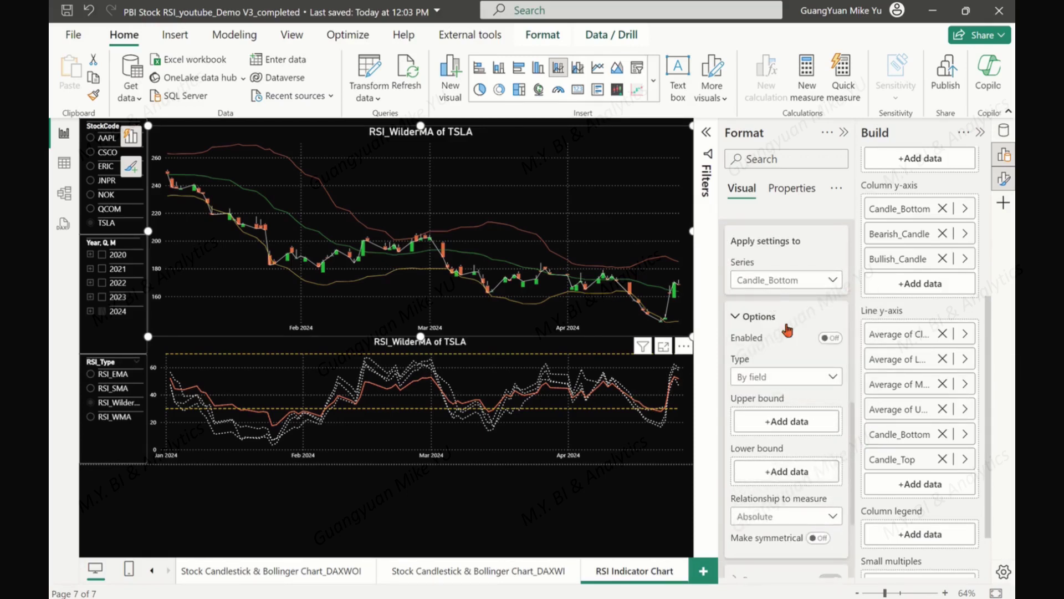
{"action": "left_click", "coordinate": [834, 340]}
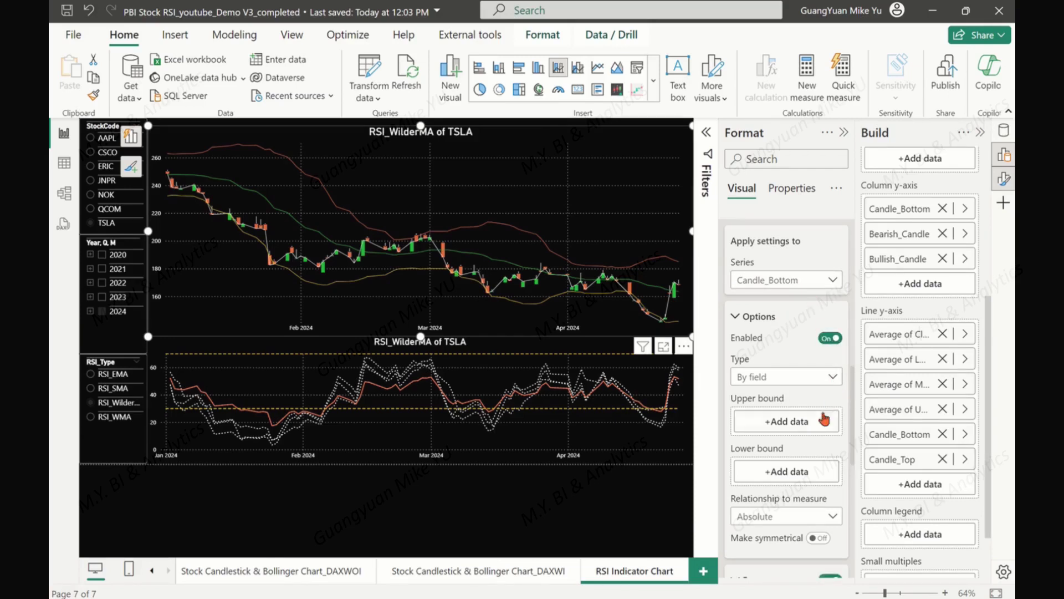
- Assign the Low_Wick measure as the upper bound of the Candle_Bottom error bars and set the relationship to measure to Relative
{"action": "left_click", "coordinate": [788, 424]}
{"action": "left_click", "coordinate": [572, 237]}
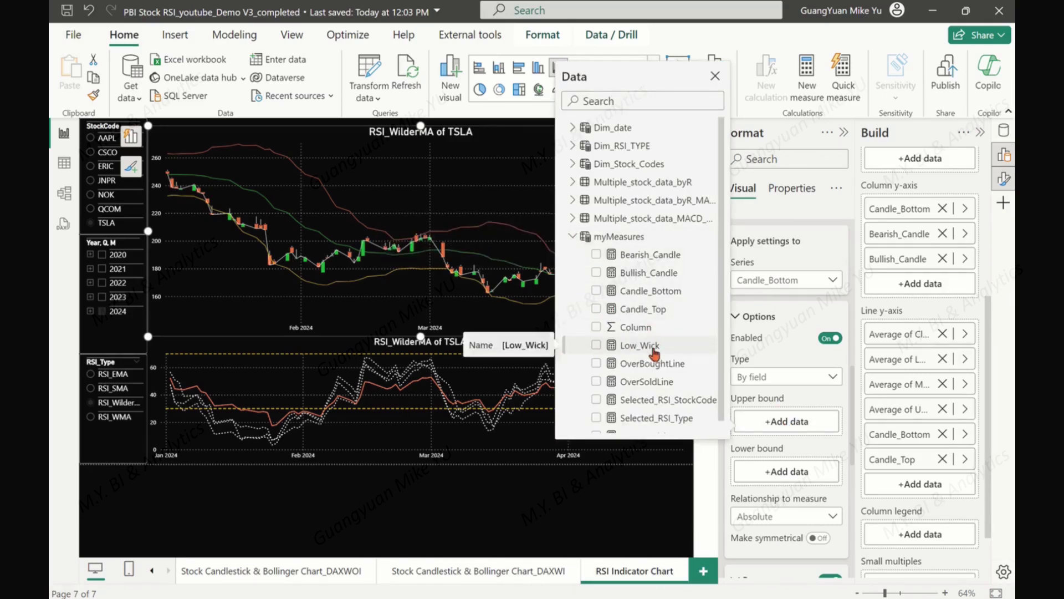
{"action": "left_click", "coordinate": [596, 346]}
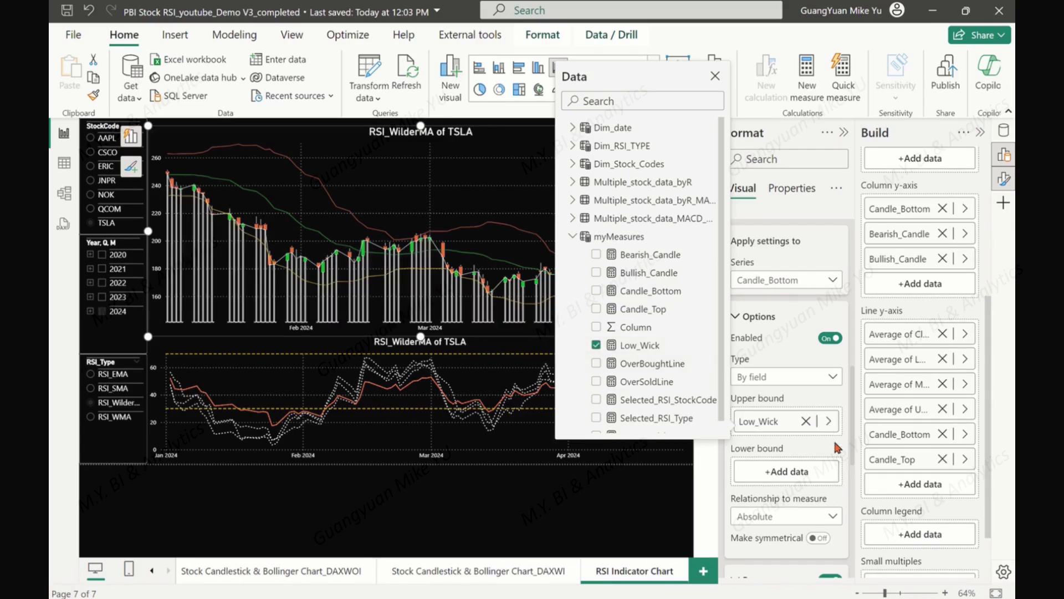
{"action": "left_click", "coordinate": [838, 448]}
{"action": "scroll", "coordinate": [840, 408], "scroll_direction": "down", "scroll_amount": 2}
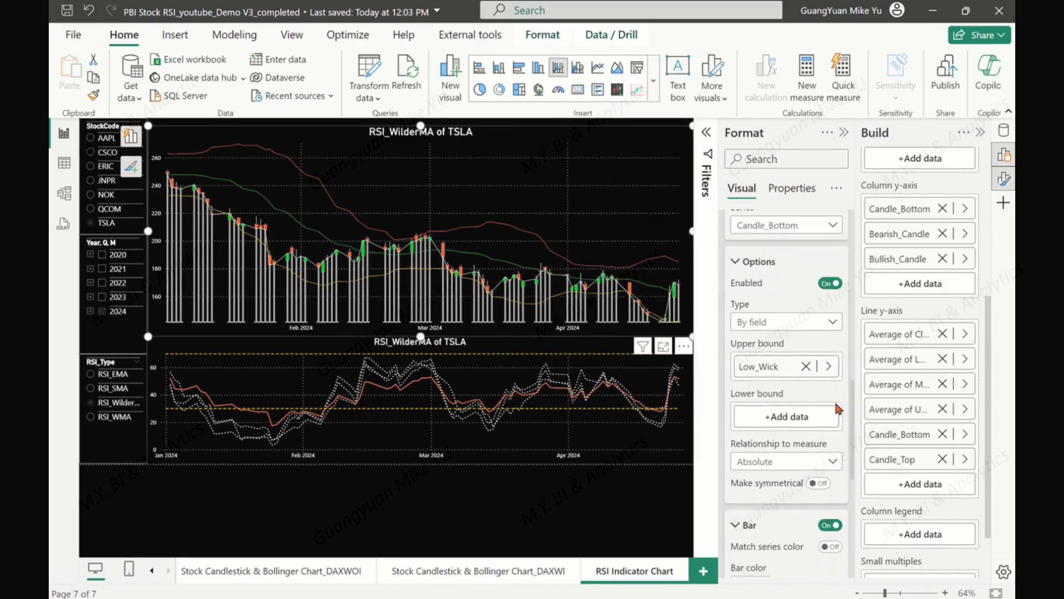
{"action": "left_click", "coordinate": [831, 407]}
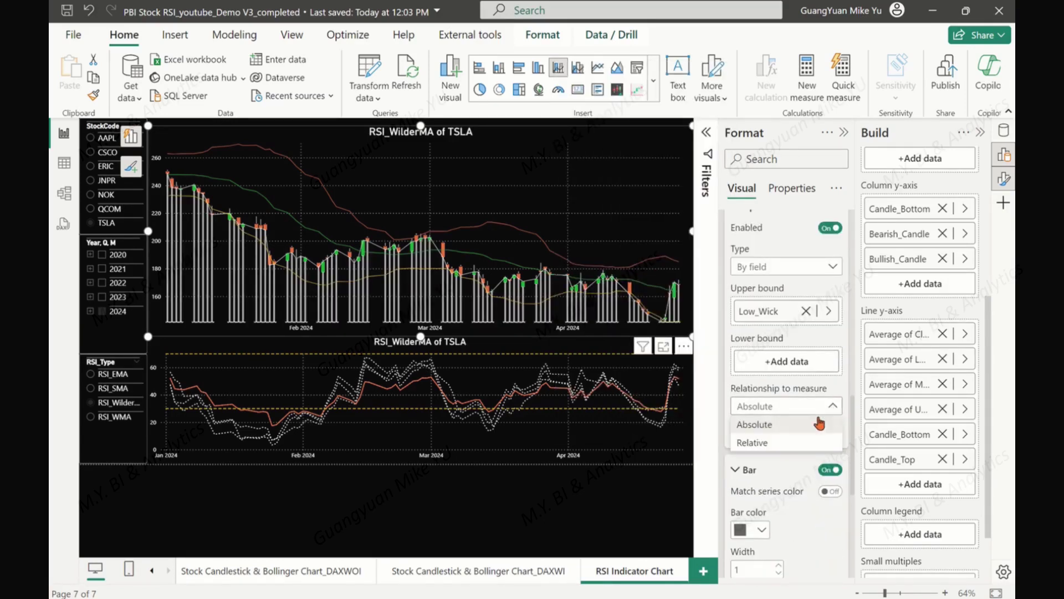
{"action": "left_click", "coordinate": [752, 442]}
- Format the Candle_Bottom error bars with a white bar color, no marker shape and a black border color, and close the formatting options
{"action": "scroll", "coordinate": [821, 427], "scroll_direction": "down", "scroll_amount": 2}
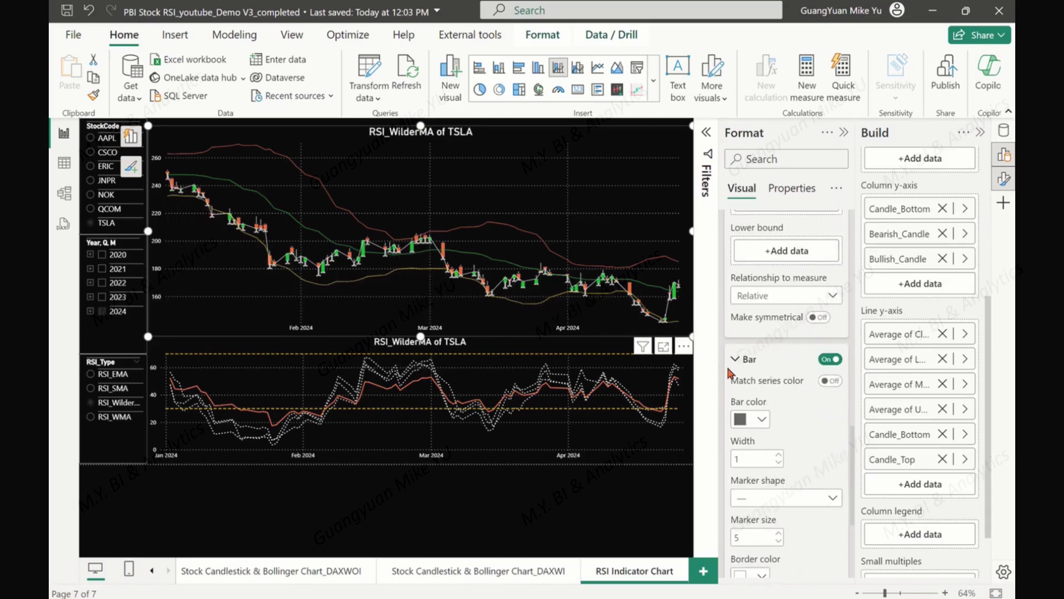
{"action": "left_click", "coordinate": [763, 420]}
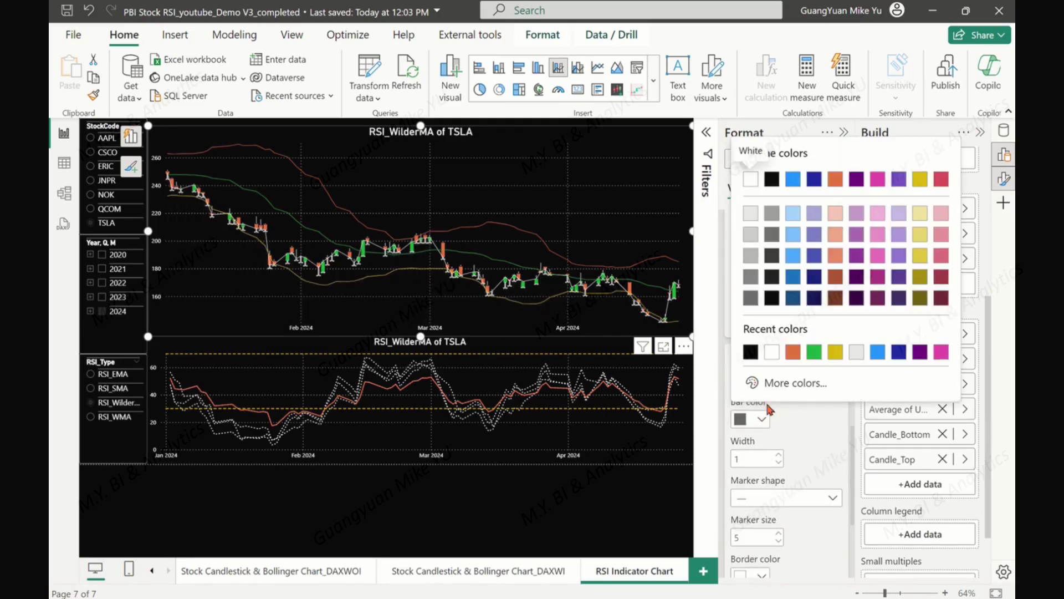
{"action": "left_click", "coordinate": [750, 179]}
{"action": "scroll", "coordinate": [801, 423], "scroll_direction": "down", "scroll_amount": 1}
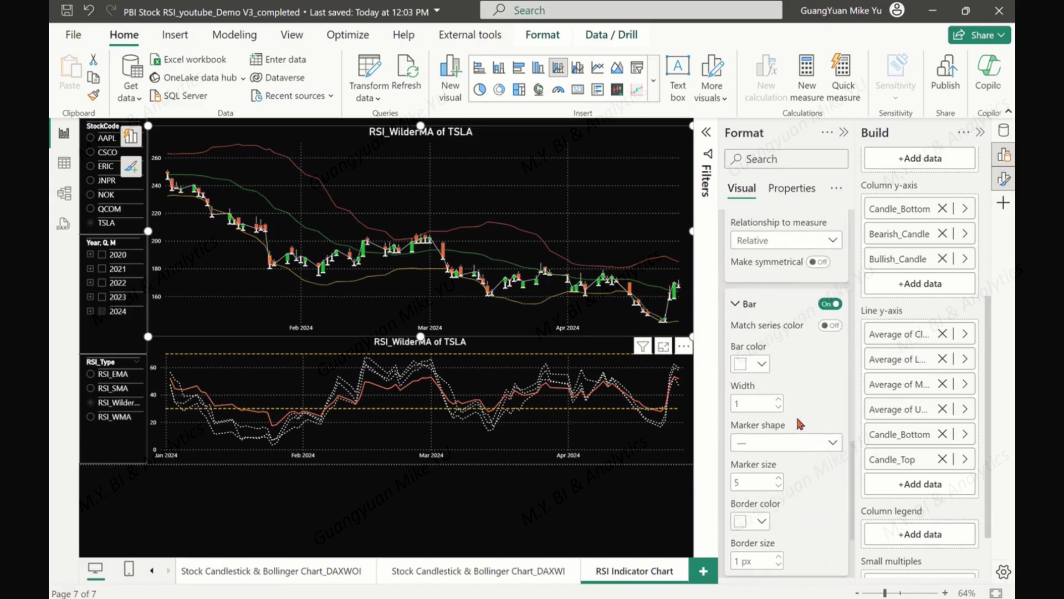
{"action": "left_click", "coordinate": [832, 445]}
{"action": "left_click", "coordinate": [756, 430]}
{"action": "scroll", "coordinate": [818, 477], "scroll_direction": "down", "scroll_amount": 1}
{"action": "scroll", "coordinate": [813, 475], "scroll_direction": "down", "scroll_amount": 1}
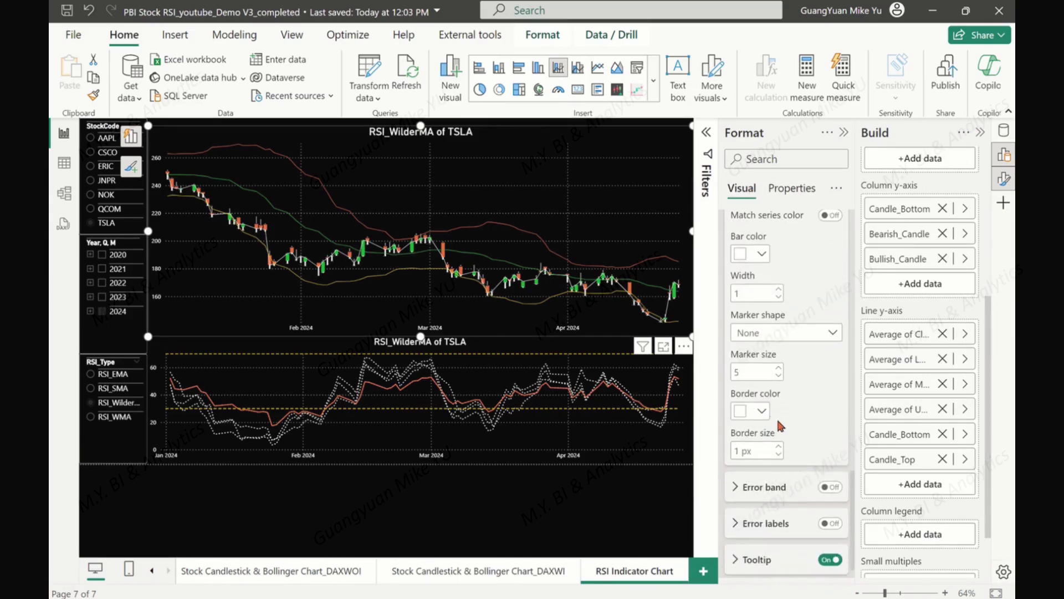
{"action": "left_click", "coordinate": [763, 411]}
{"action": "left_click", "coordinate": [771, 171]}
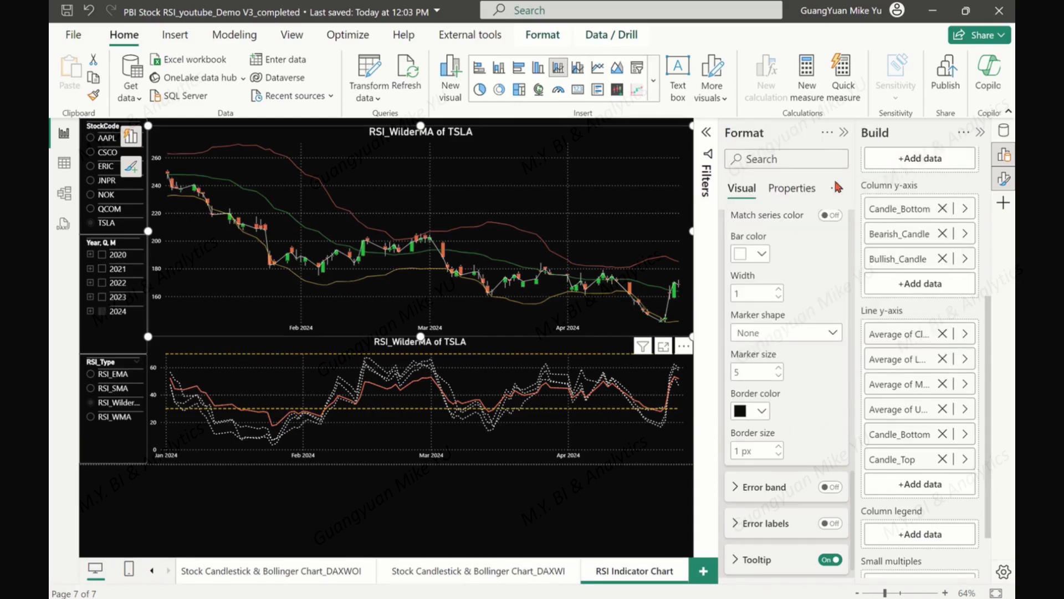
{"action": "left_click", "coordinate": [844, 133]}
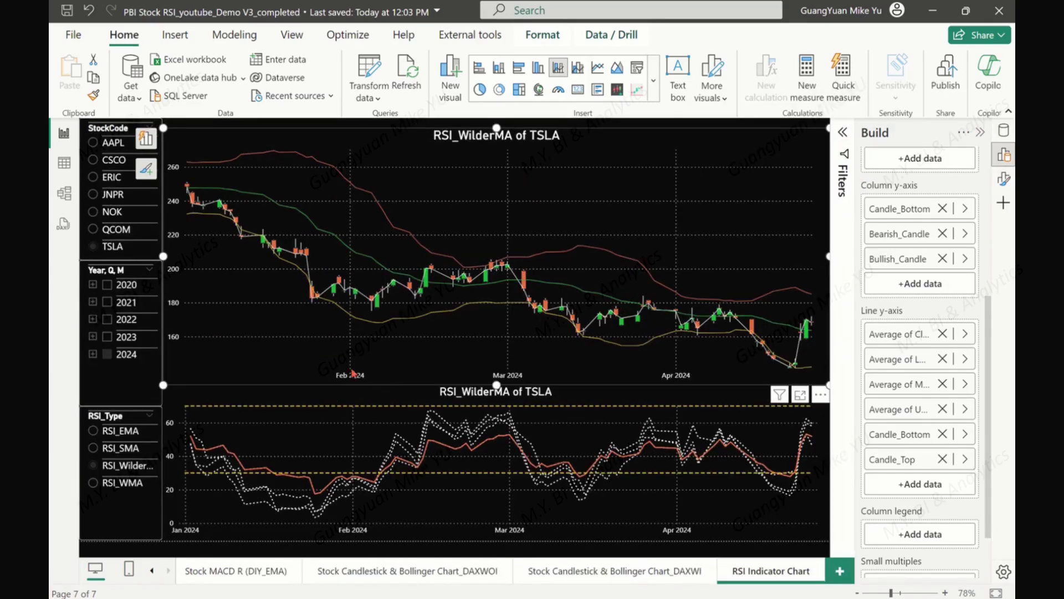
- Compare the charts filtered to Q2 and to Q1 of 2024, and restore the selection of the whole year 2024
{"action": "left_click", "coordinate": [92, 354]}
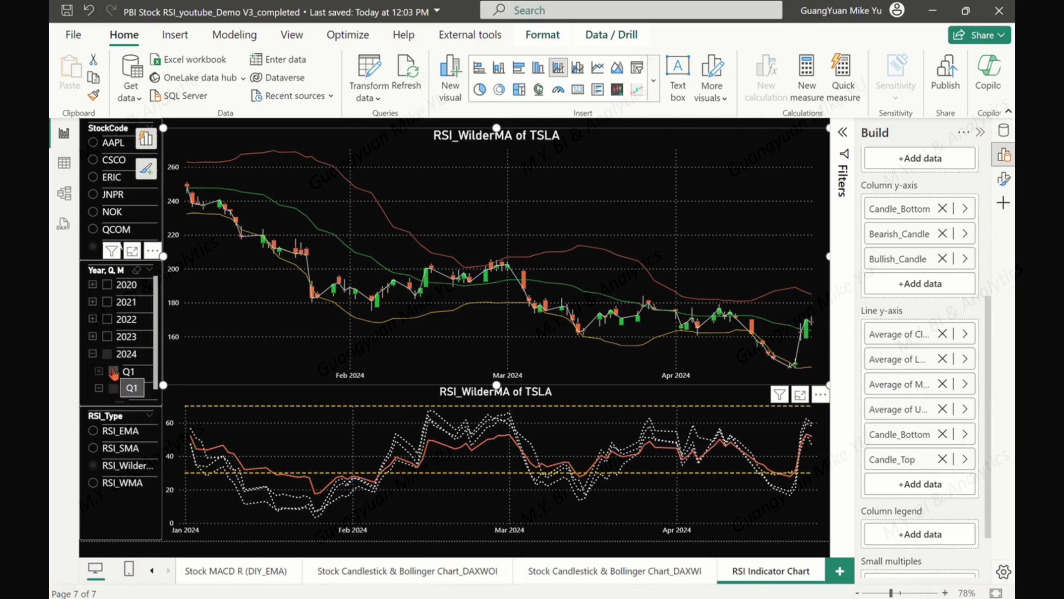
{"action": "left_click", "coordinate": [113, 388]}
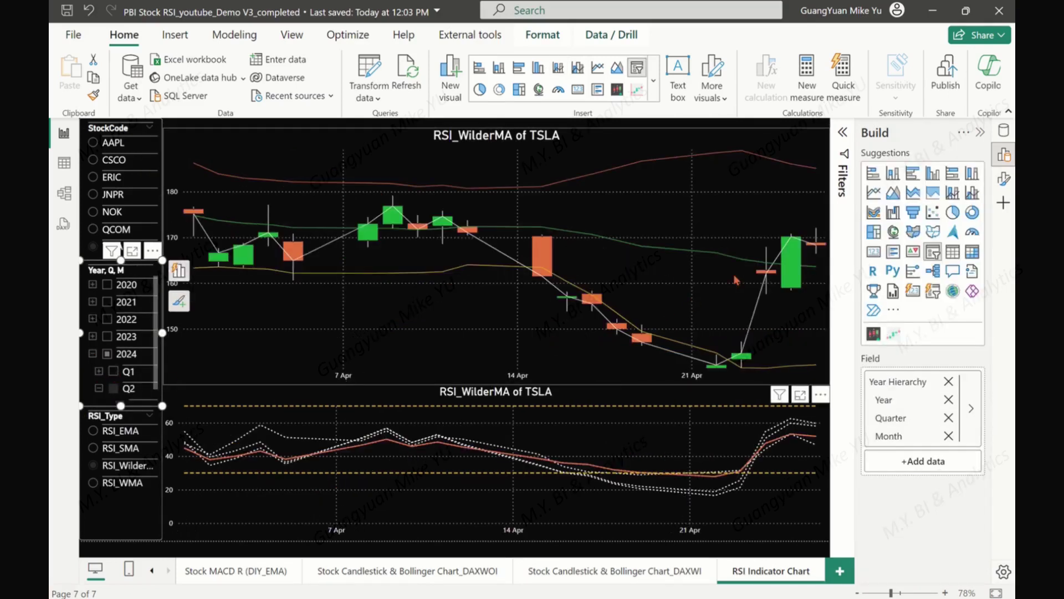
{"action": "left_click", "coordinate": [114, 371]}
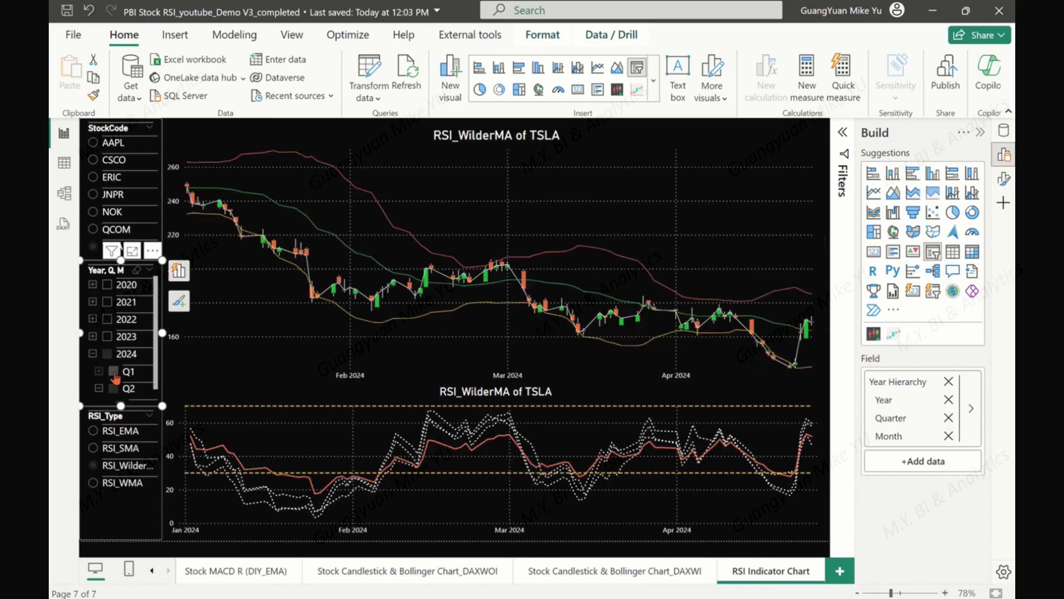
{"action": "scroll", "coordinate": [116, 399], "scroll_direction": "down", "scroll_amount": 1}
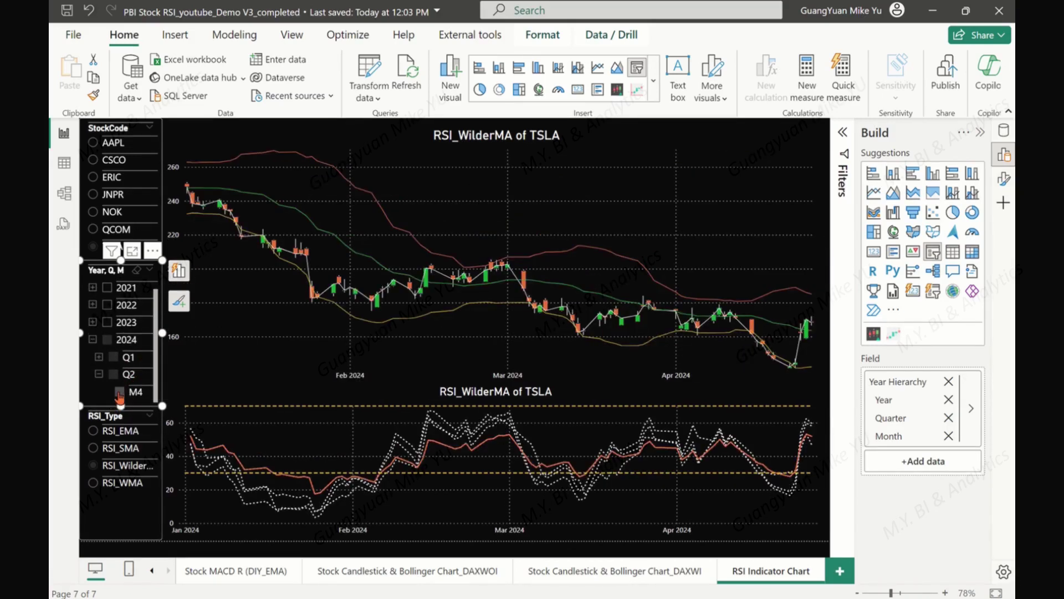
{"action": "left_click", "coordinate": [119, 393]}
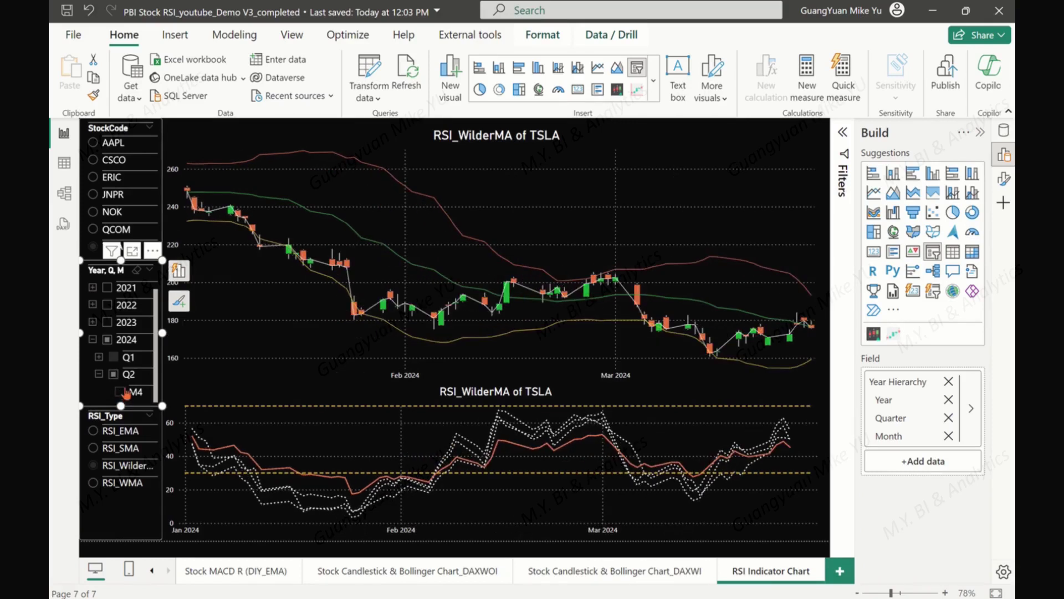
{"action": "left_click", "coordinate": [113, 358]}
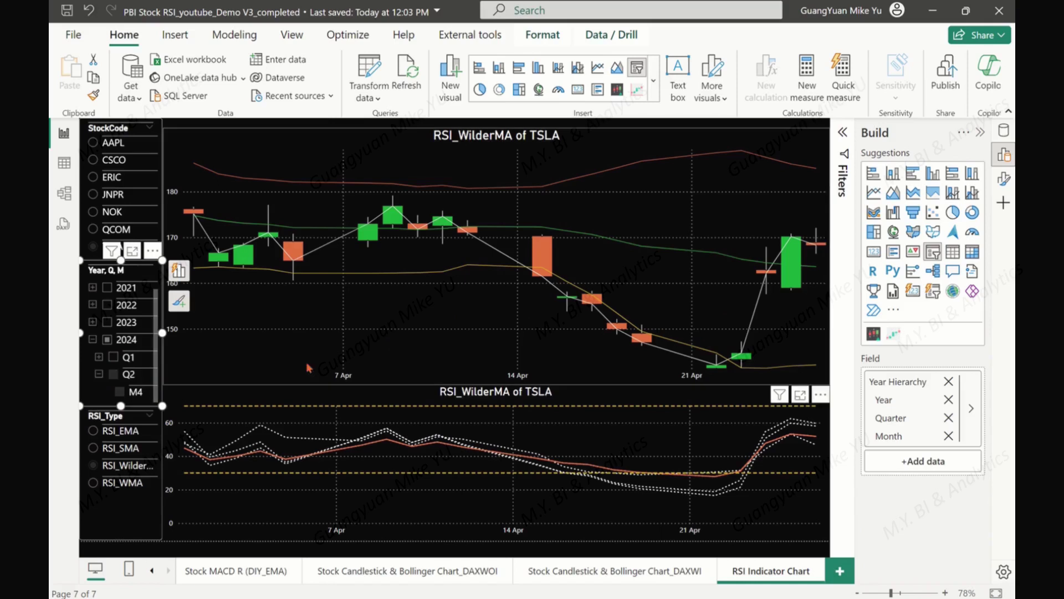
{"action": "left_click", "coordinate": [113, 357]}
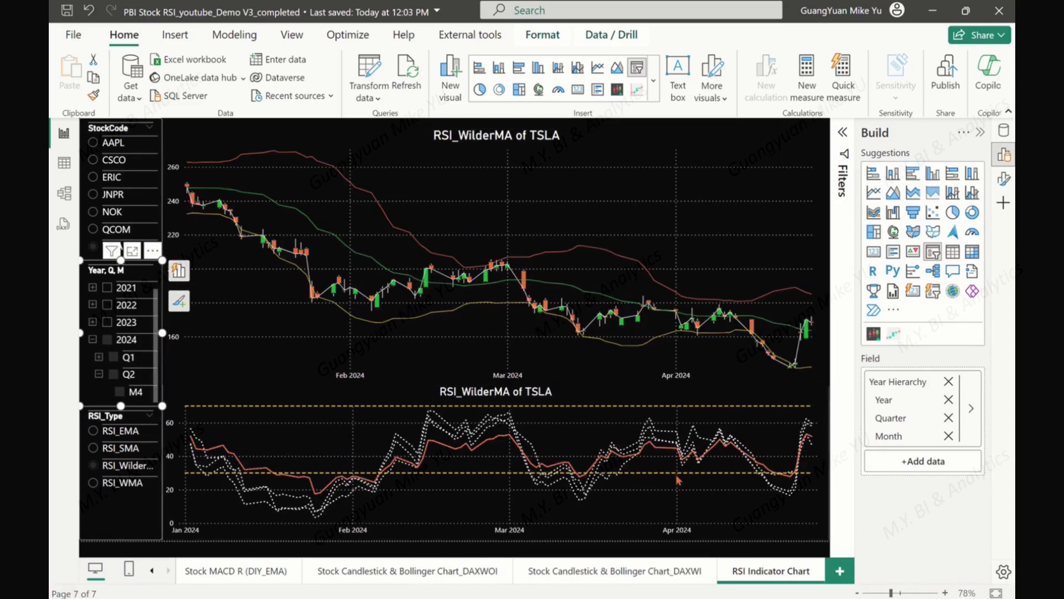
- Clear the 2024 selection in the date slicer to view all years, and reselect 2024
{"action": "left_click", "coordinate": [92, 339]}
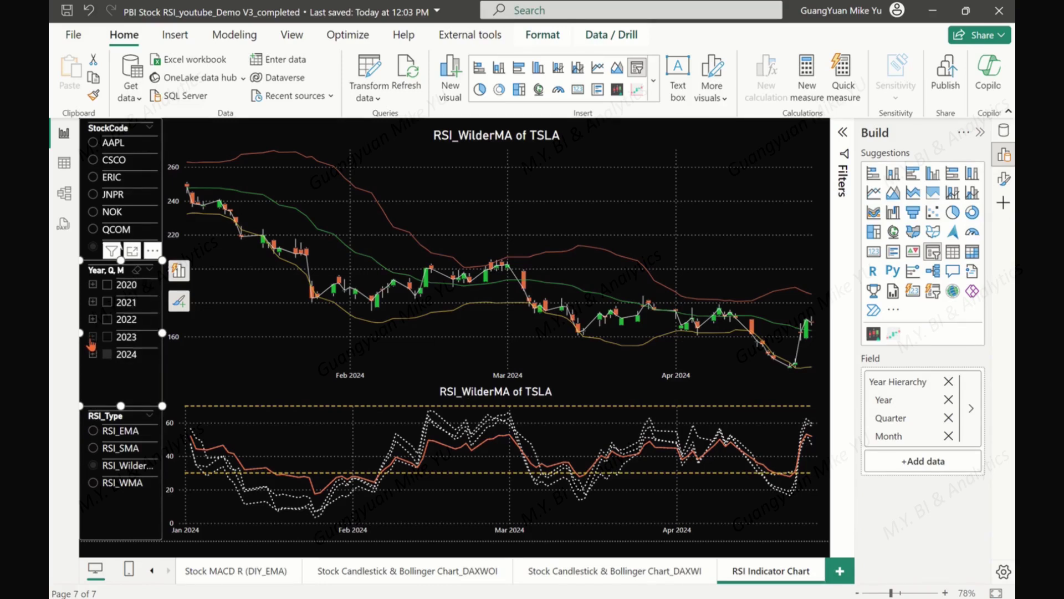
{"action": "left_click", "coordinate": [108, 357]}
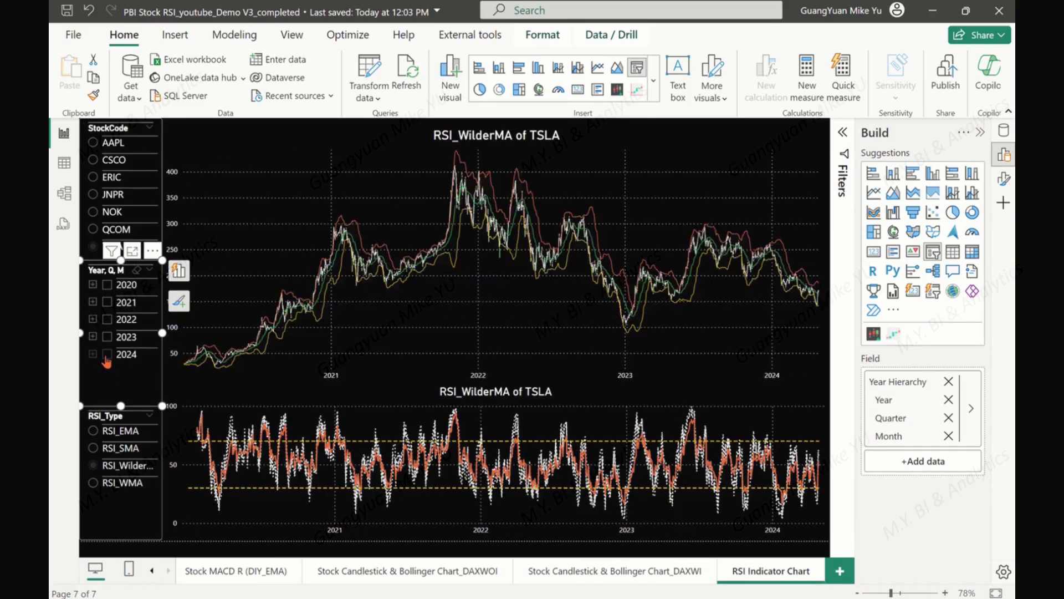
{"action": "left_click", "coordinate": [108, 357]}
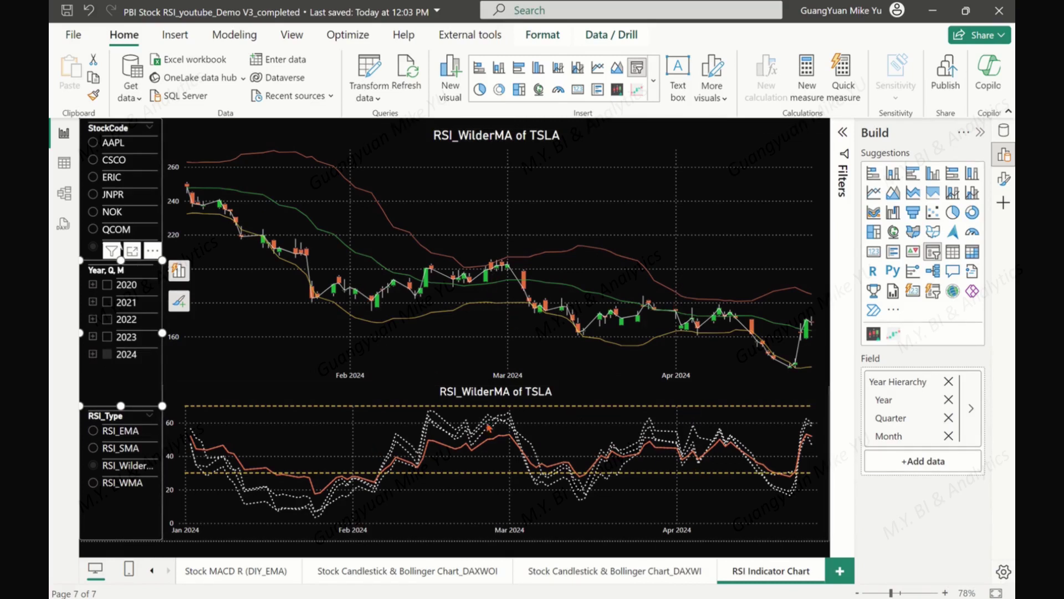
- Filter both charts to Q2 of 2024 in the date slicer
{"action": "left_click", "coordinate": [93, 355]}
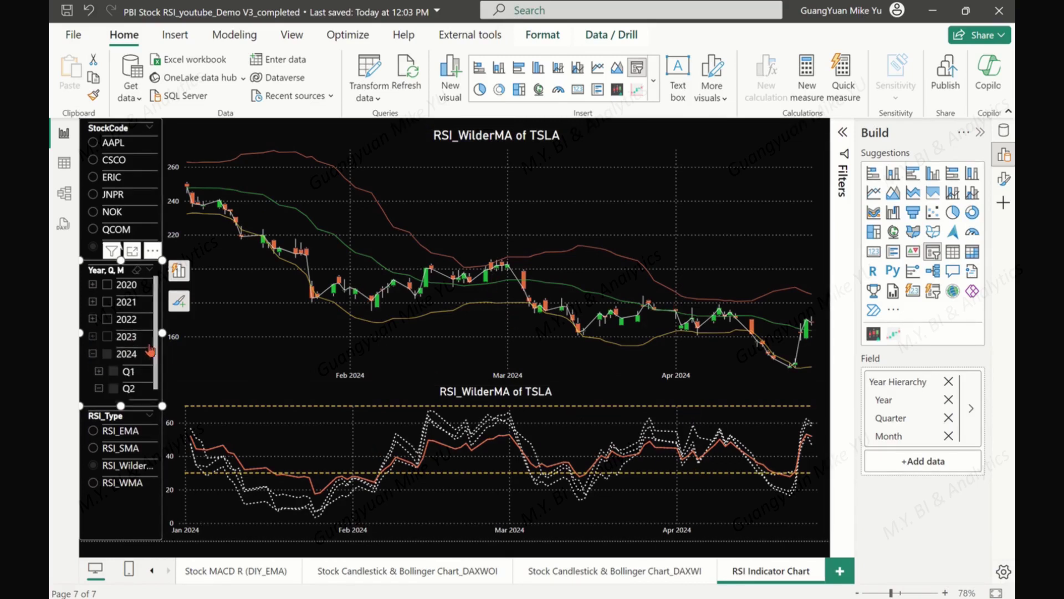
{"action": "left_click", "coordinate": [114, 388]}
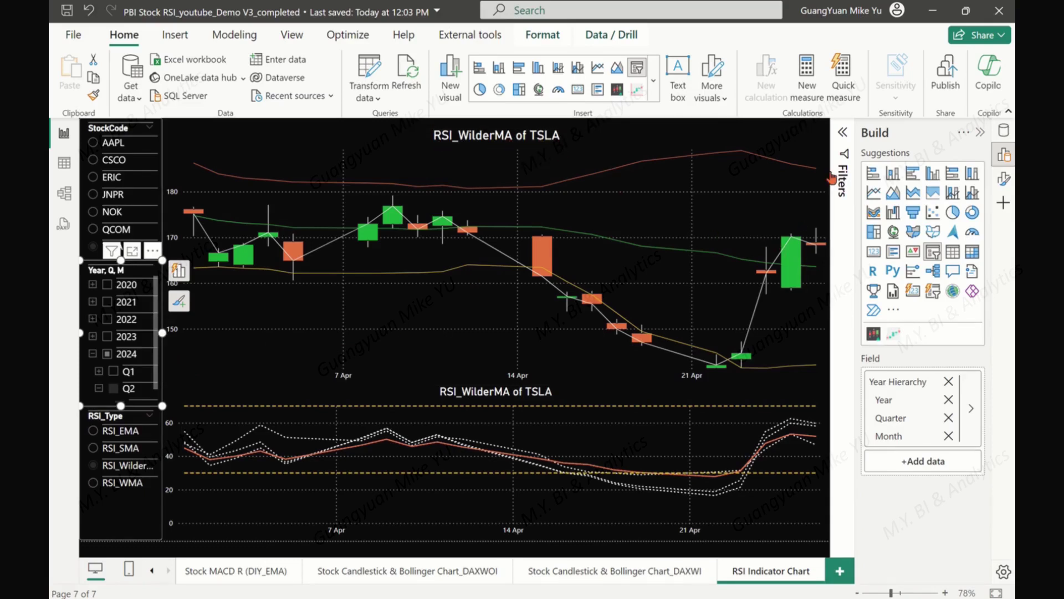
- Base the candlestick chart's title on the CandleSticks&BollingerWI measure from Dim_Stock_Codes, and close the formatting and build options
{"action": "left_click", "coordinate": [810, 380]}
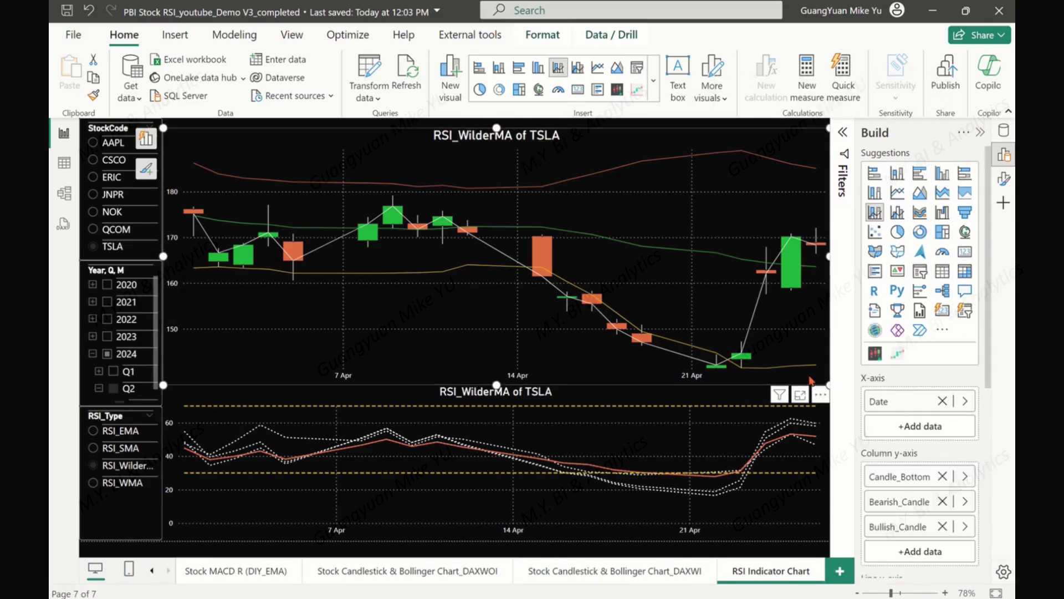
{"action": "left_click", "coordinate": [1005, 180]}
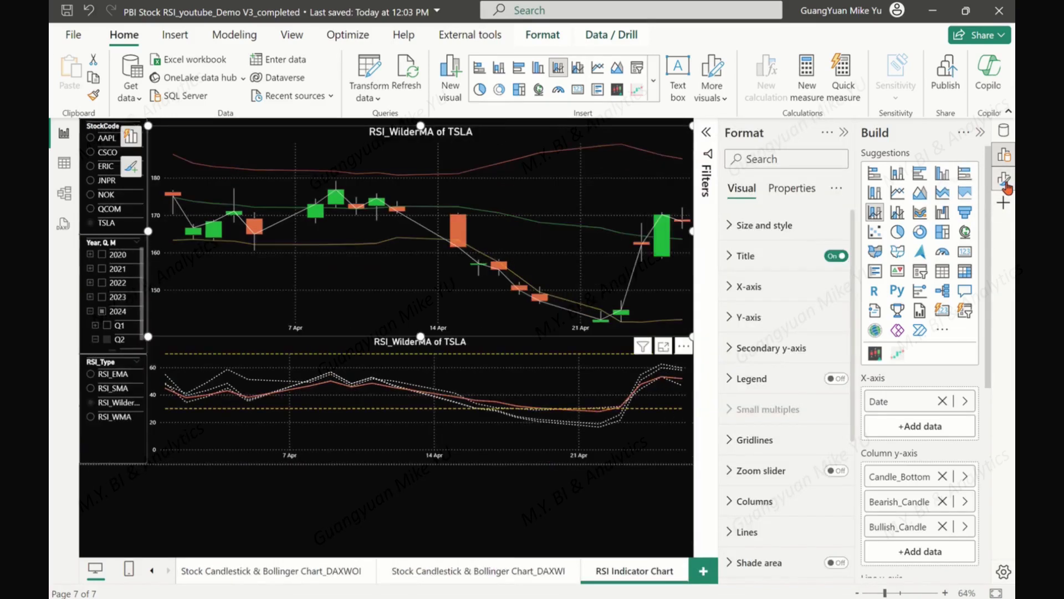
{"action": "left_click", "coordinate": [729, 255]}
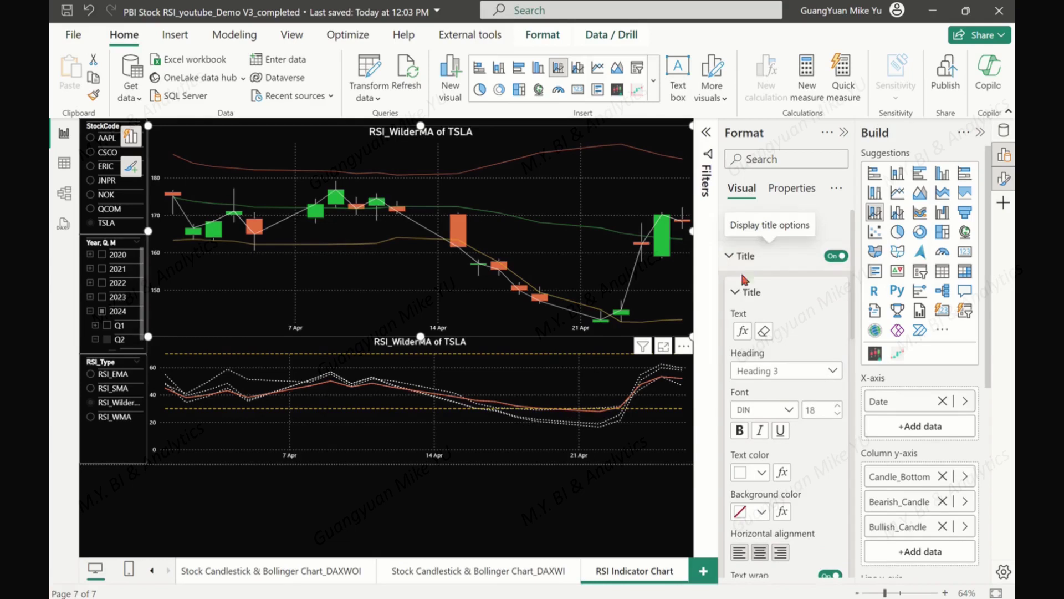
{"action": "left_click", "coordinate": [742, 333]}
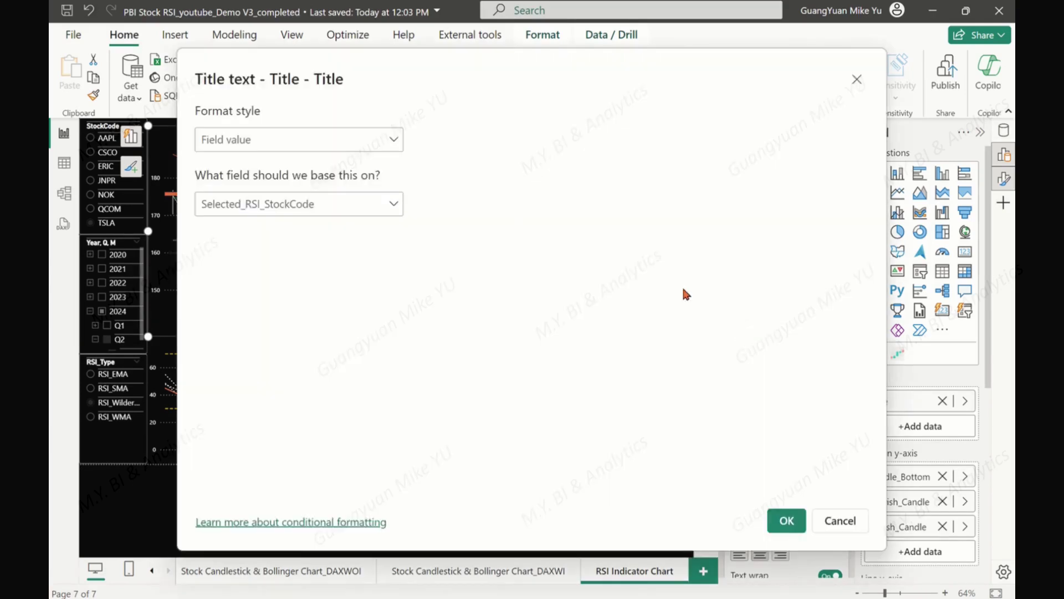
{"action": "left_click", "coordinate": [395, 204]}
{"action": "left_click", "coordinate": [210, 292]}
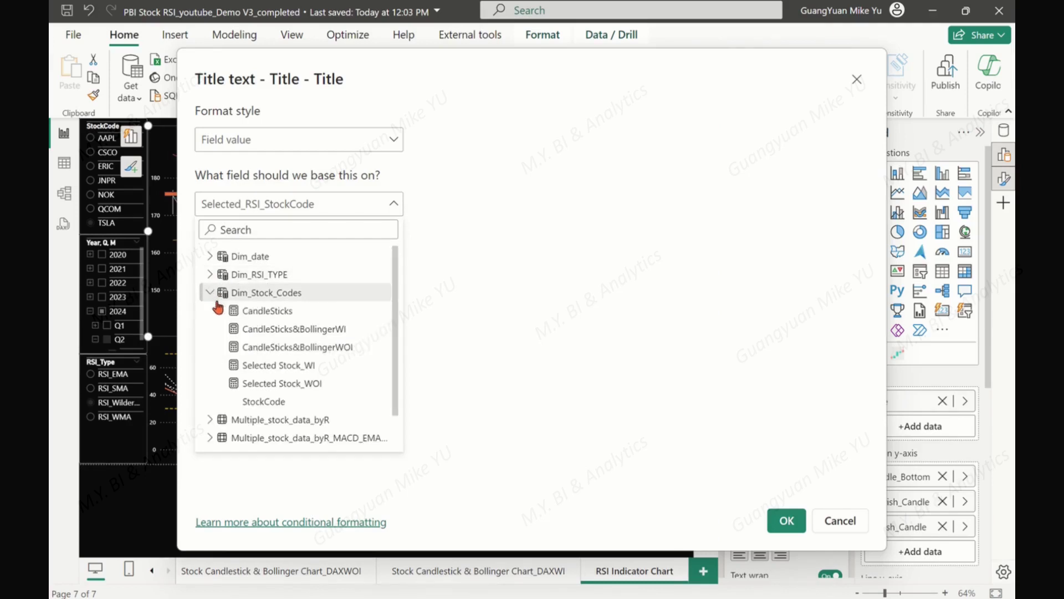
{"action": "left_click", "coordinate": [315, 332]}
{"action": "left_click", "coordinate": [785, 519]}
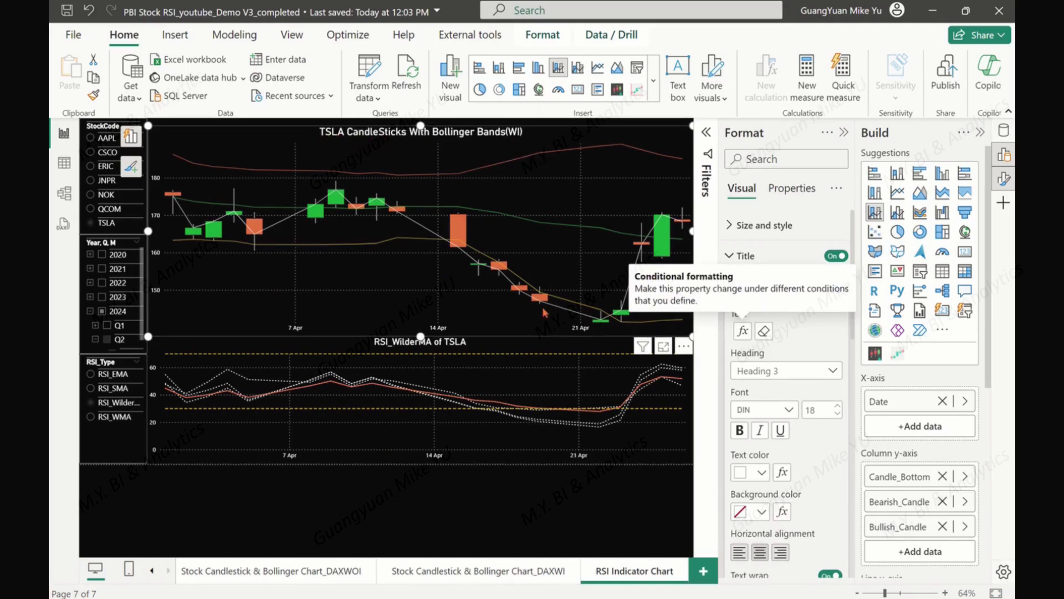
{"action": "left_click", "coordinate": [843, 135]}
{"action": "left_click", "coordinate": [980, 132]}
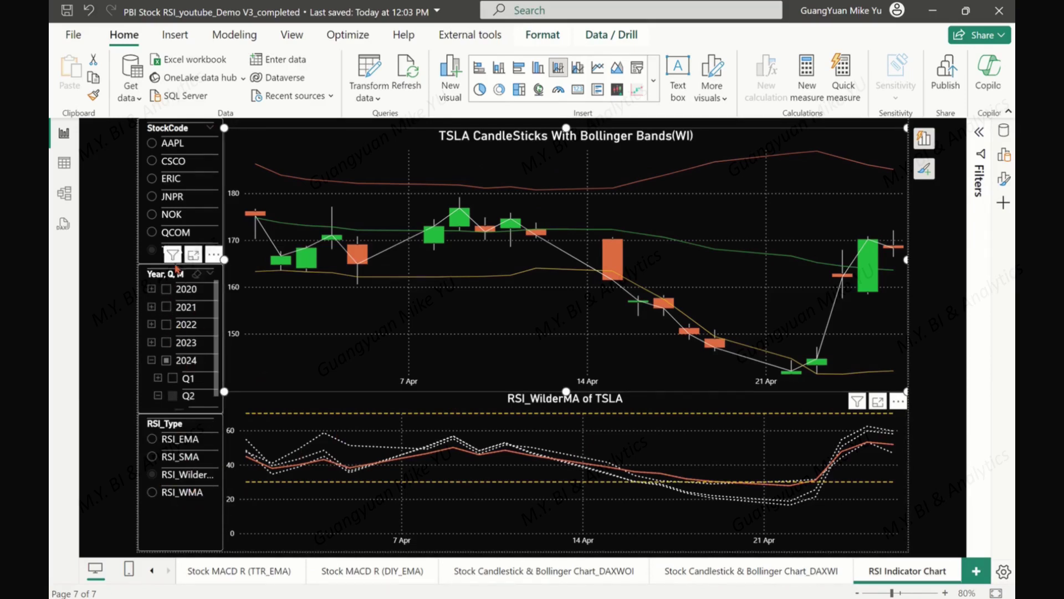
- Compare both charts for the stocks NOK and AAPL, and leave the stock filter set to NOK
{"action": "left_click", "coordinate": [153, 215]}
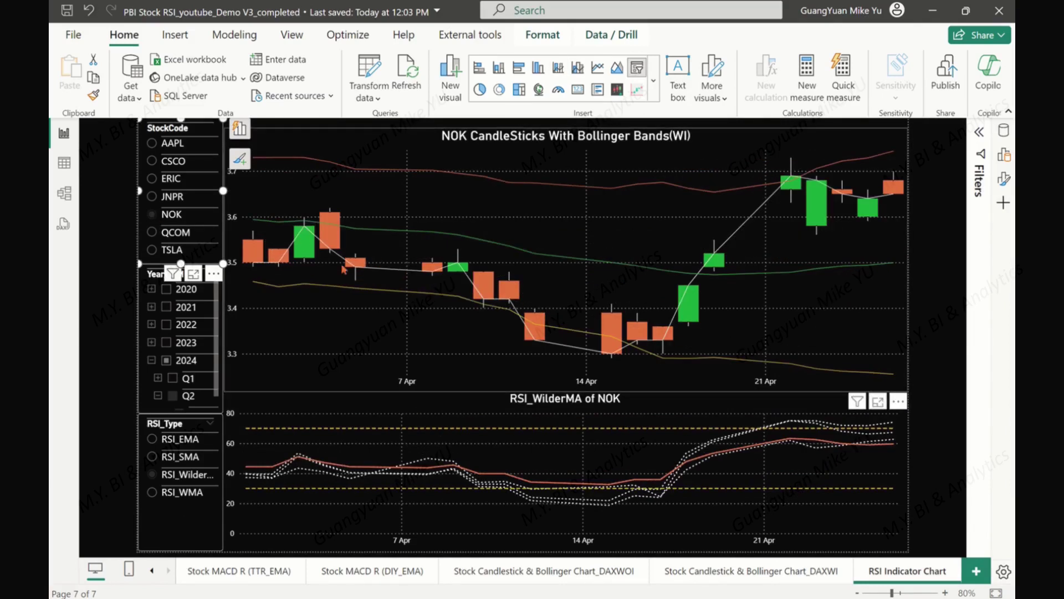
{"action": "left_click", "coordinate": [152, 144]}
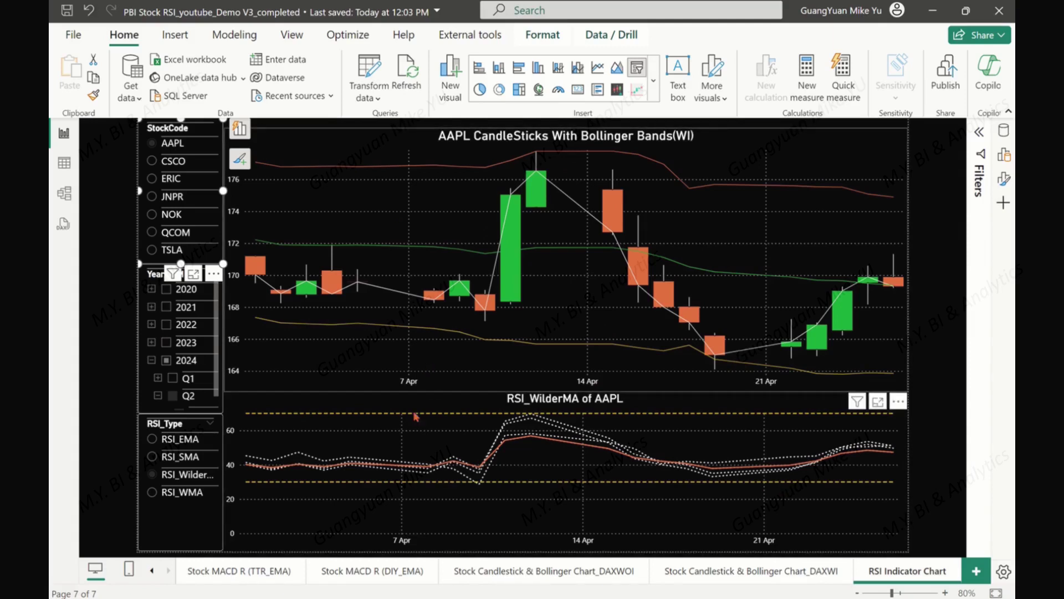
{"action": "left_click", "coordinate": [152, 215]}
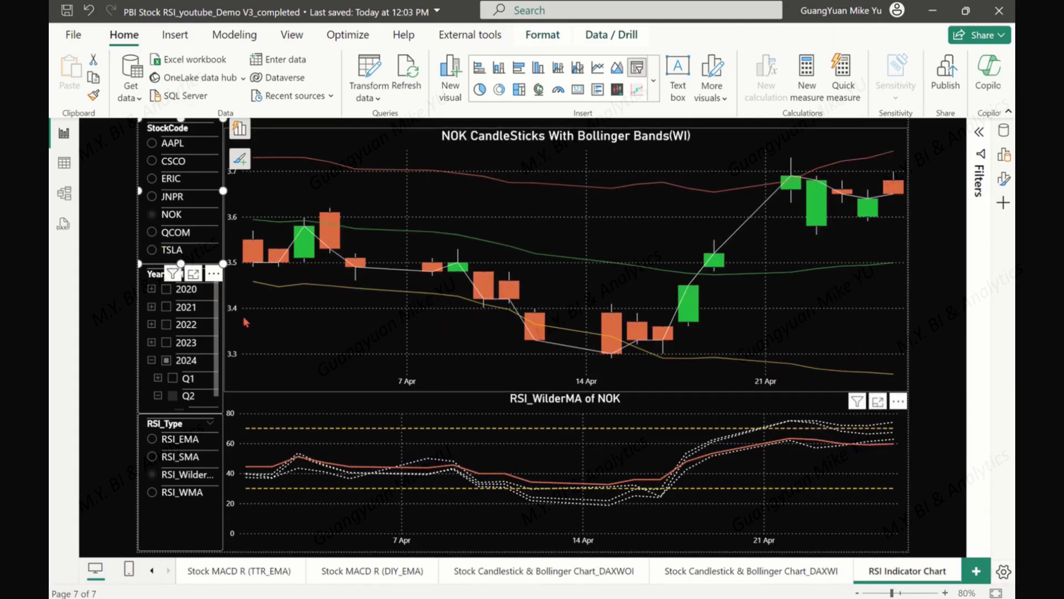
- View NOK's charts for all of 2024, restrict the date filter to Q2 again and save the report
{"action": "left_click", "coordinate": [167, 360]}
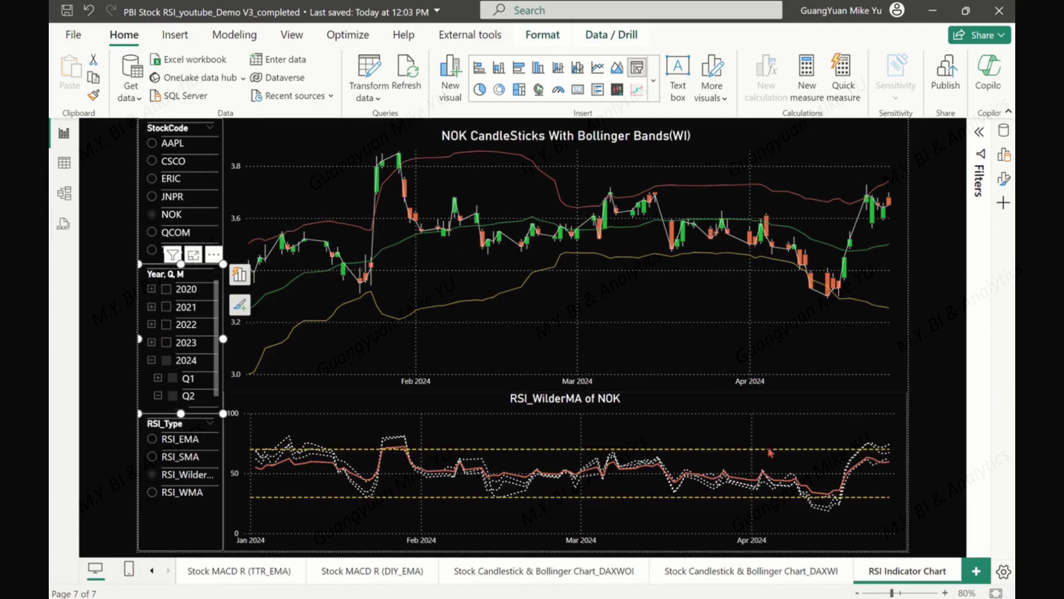
{"action": "left_click", "coordinate": [173, 379]}
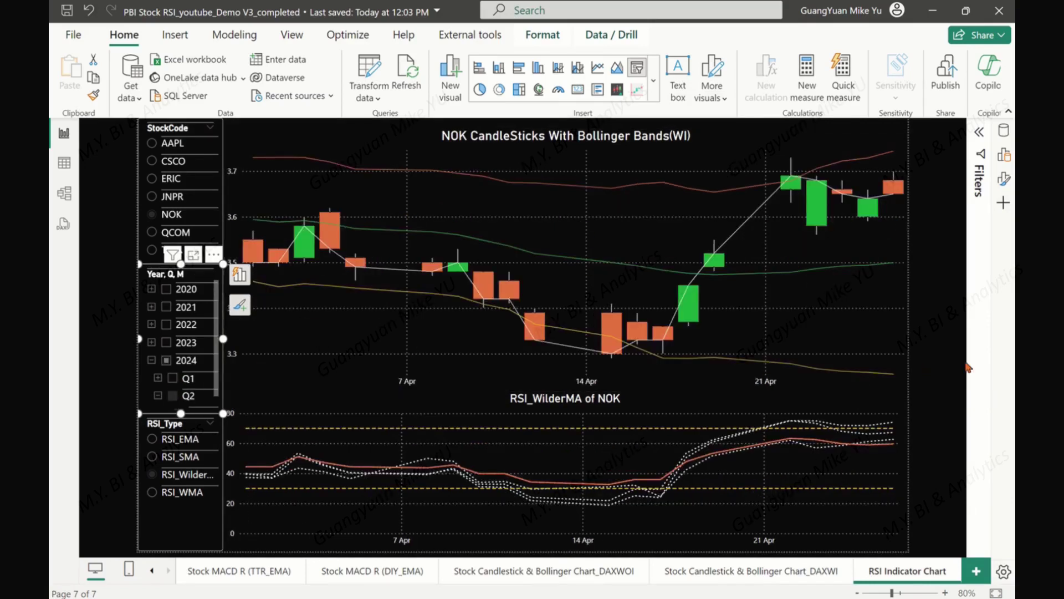
{"action": "key", "text": "ctrl+s"}
- Examine the tooltips of NOK's bullish candles for 18 and 23 April 2024, including the 23 April custom tooltip in the draft v1 report
{"action": "mouse_move", "coordinate": [714, 263]}
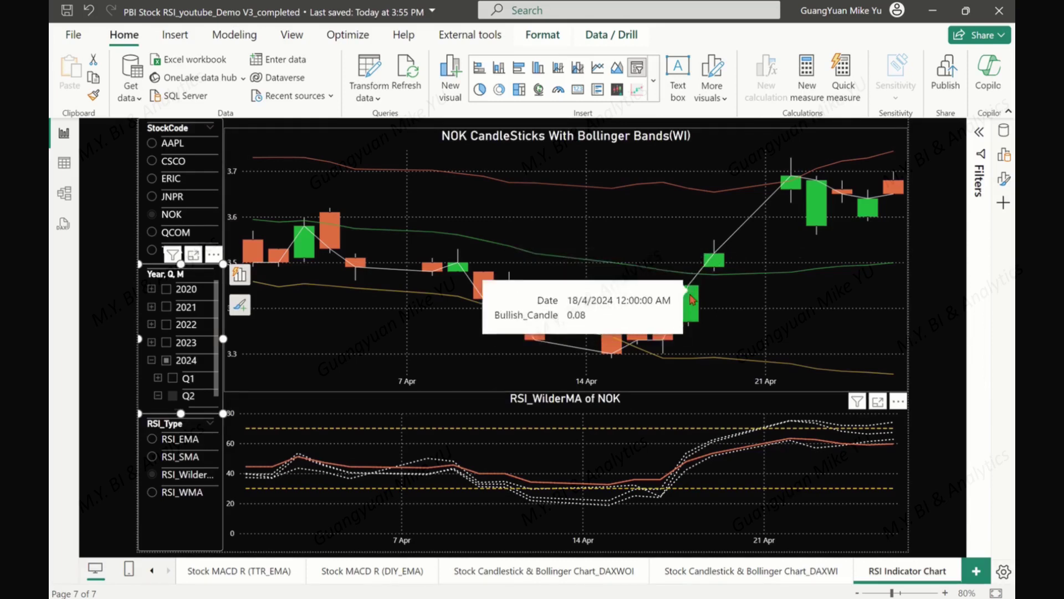
{"action": "mouse_move", "coordinate": [676, 323]}
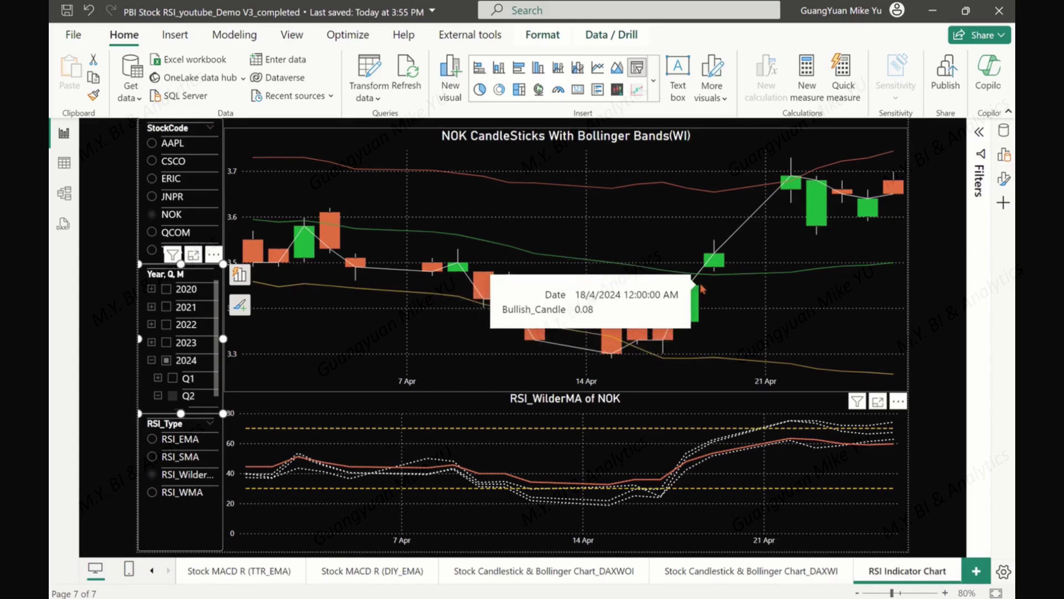
{"action": "mouse_move", "coordinate": [732, 235]}
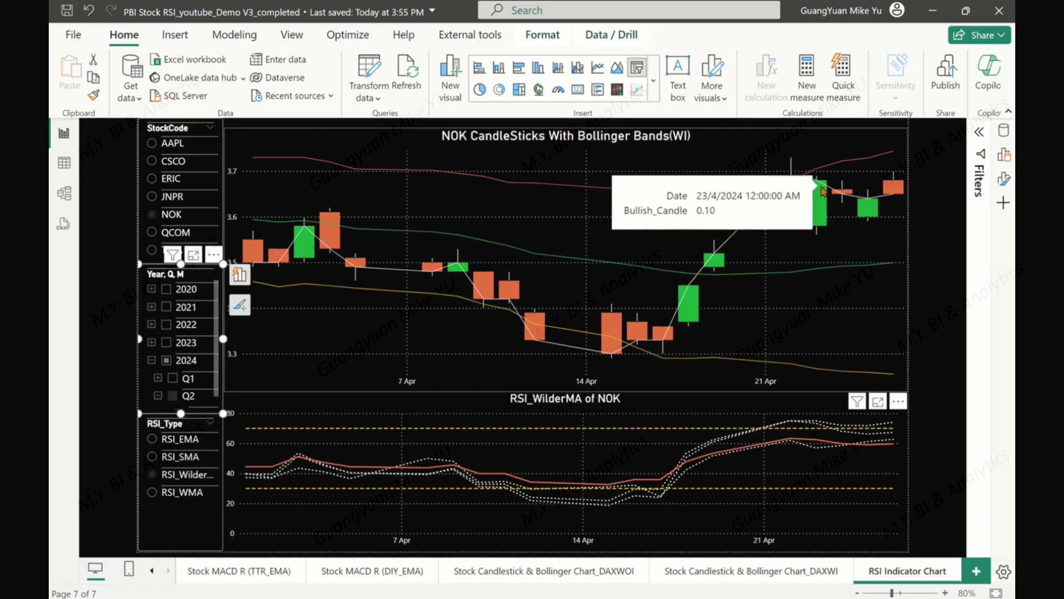
{"action": "mouse_move", "coordinate": [838, 226]}
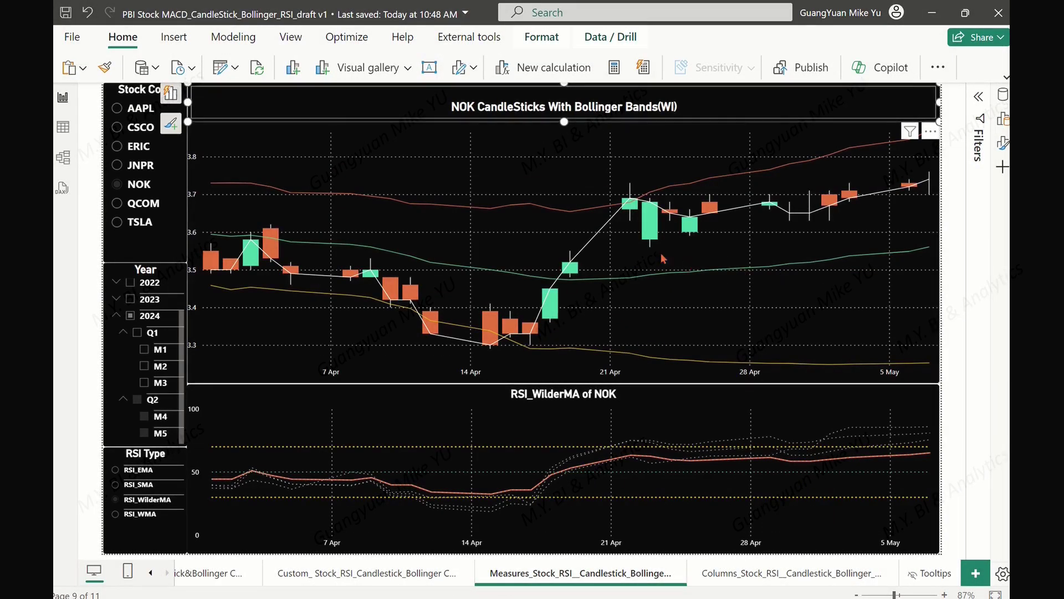
{"action": "mouse_move", "coordinate": [650, 230]}
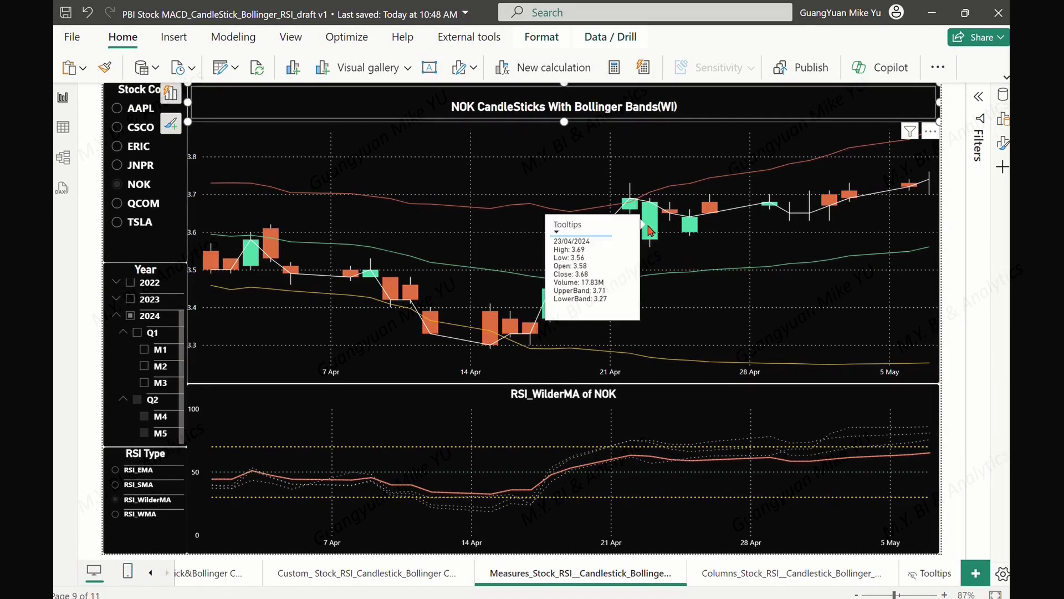